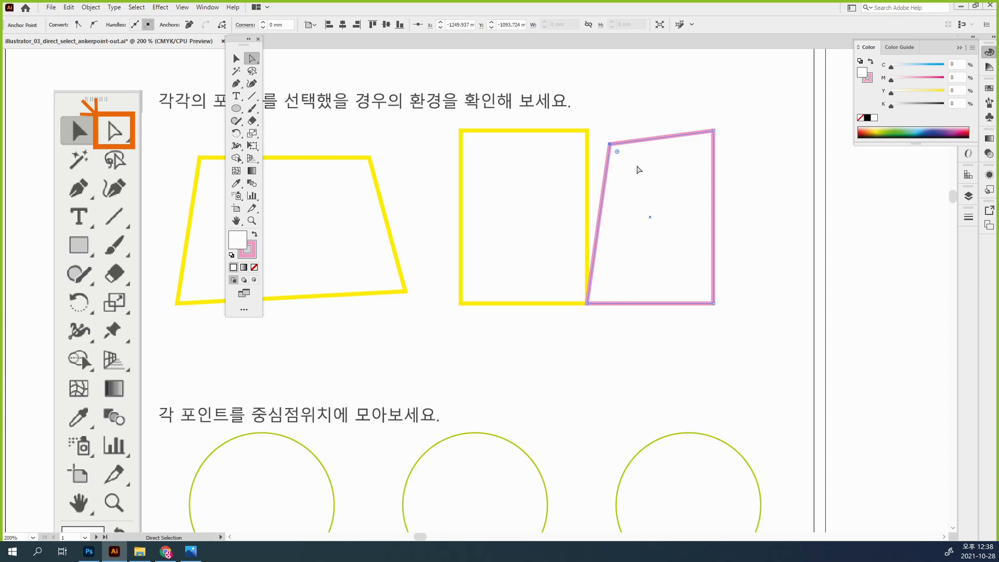
Undo the pink rectangle's corner move and select the adjacent yellow rectangle
key(ctrl+z)
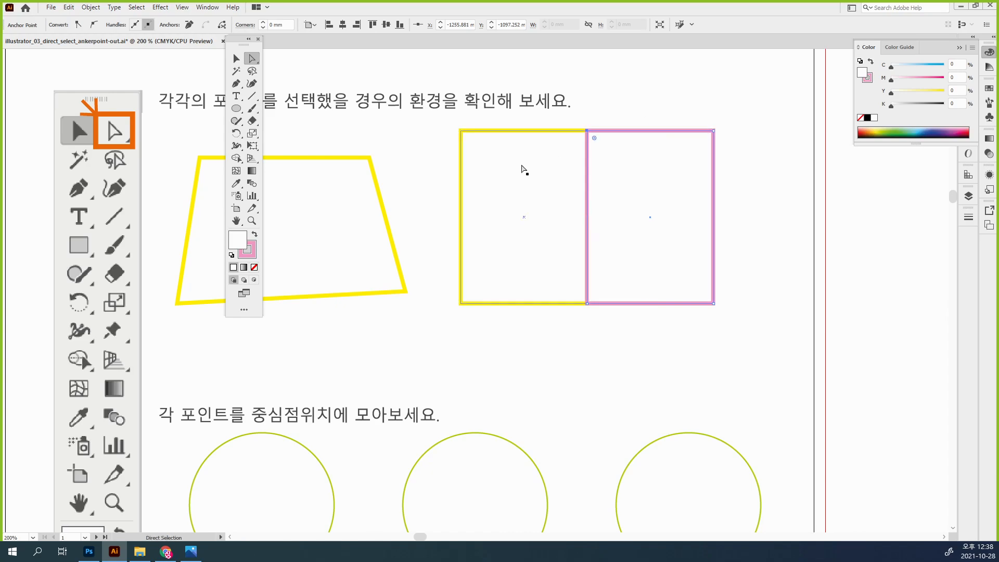
click(520, 169)
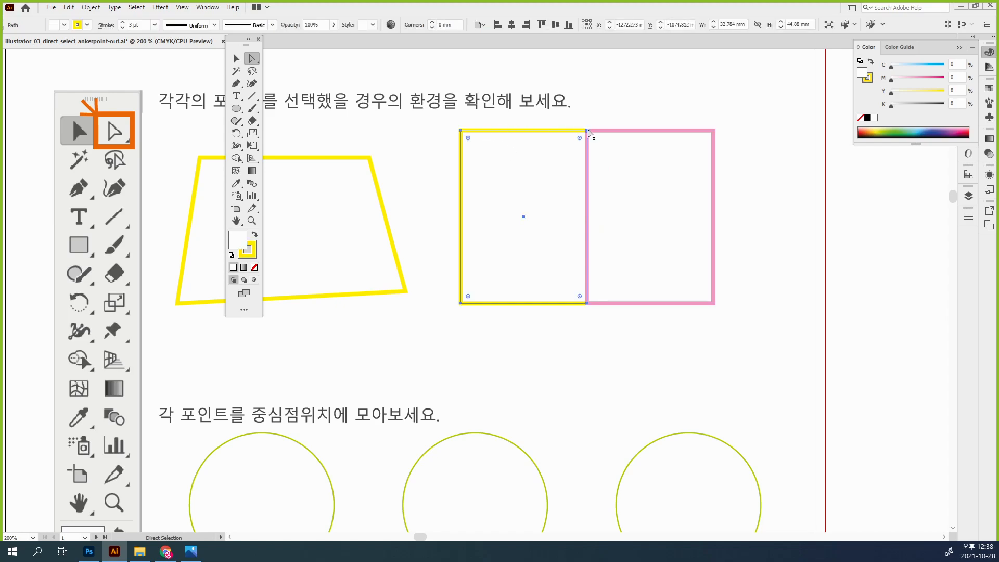
Try pulling the yellow rectangle's upper-right anchor point away from the shared corner, and undo the move
click(587, 131)
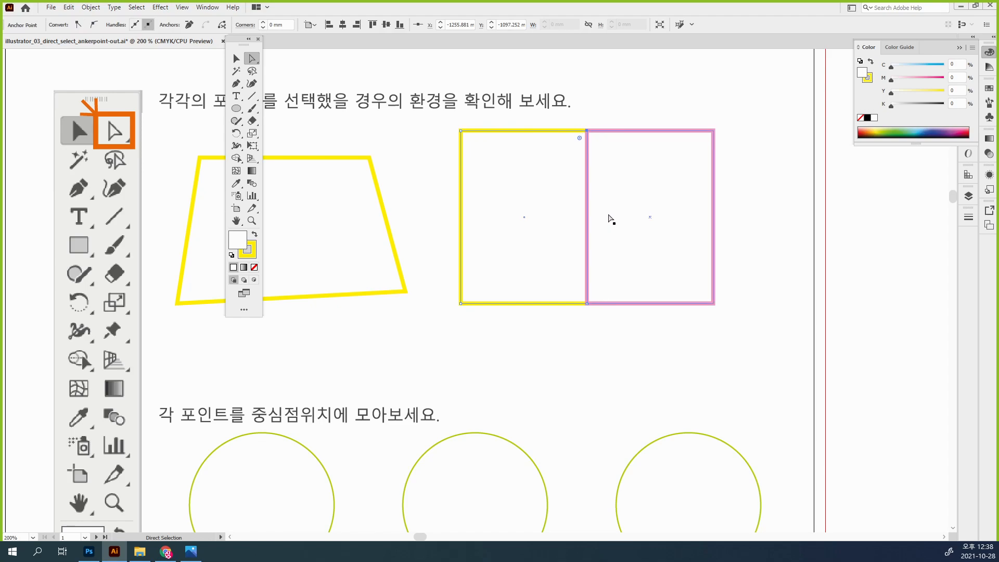
drag(586, 132, 567, 133)
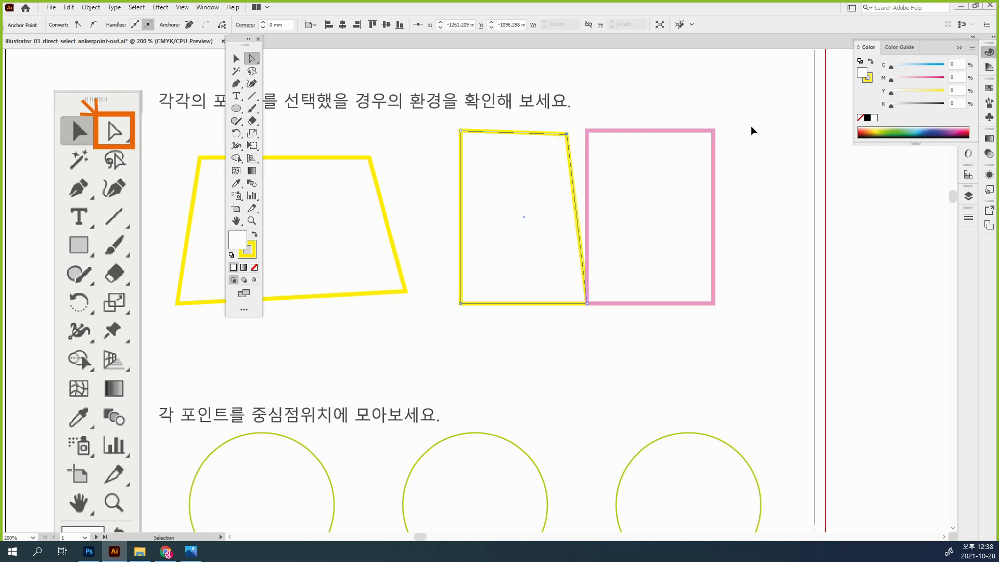
key(ctrl+z)
Try nudging and pulling the yellow rectangle's upper-right anchor point further left, undo the changes and clear the selection
key(Left)
key(Left)
key(Left)
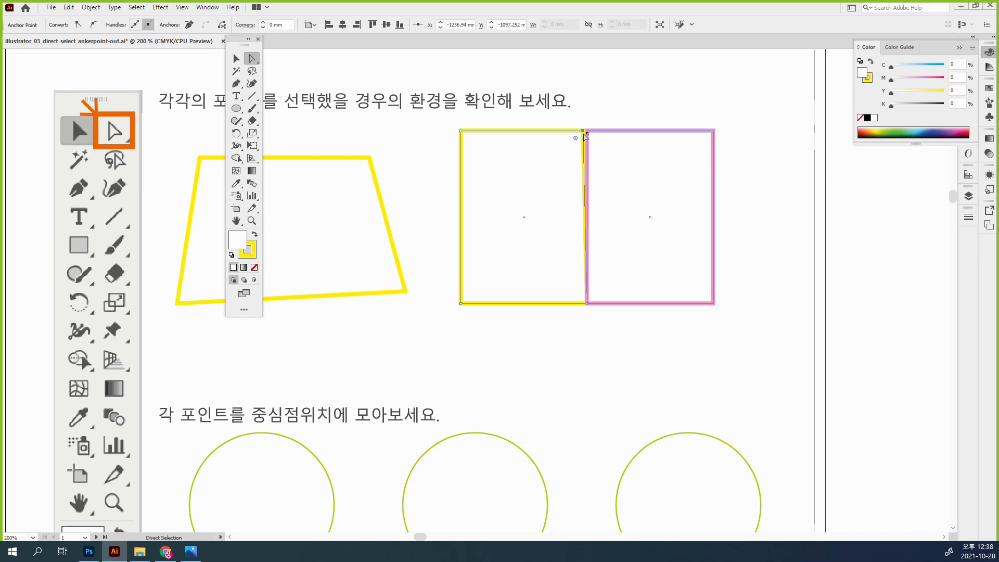
drag(583, 132, 542, 137)
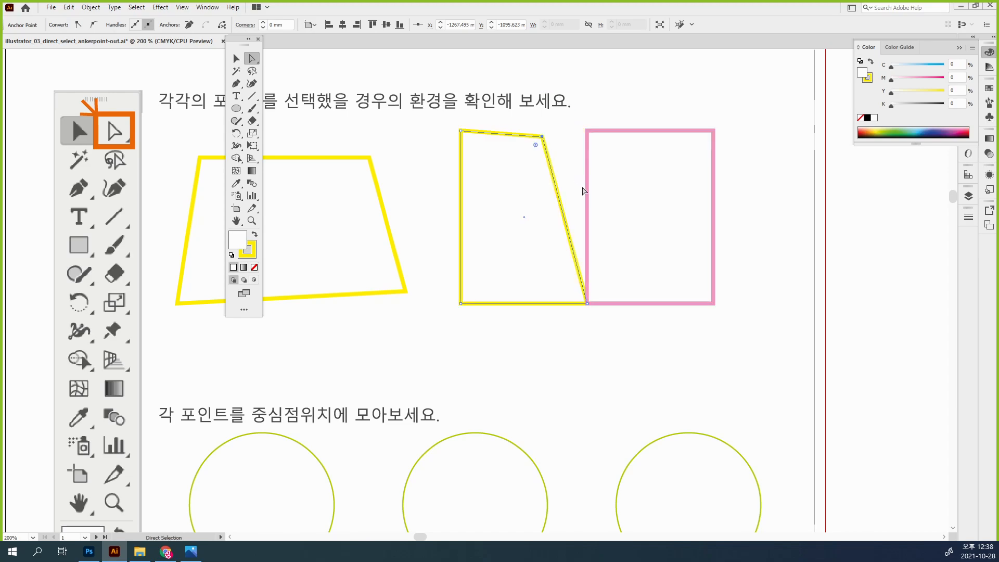
key(ctrl+z)
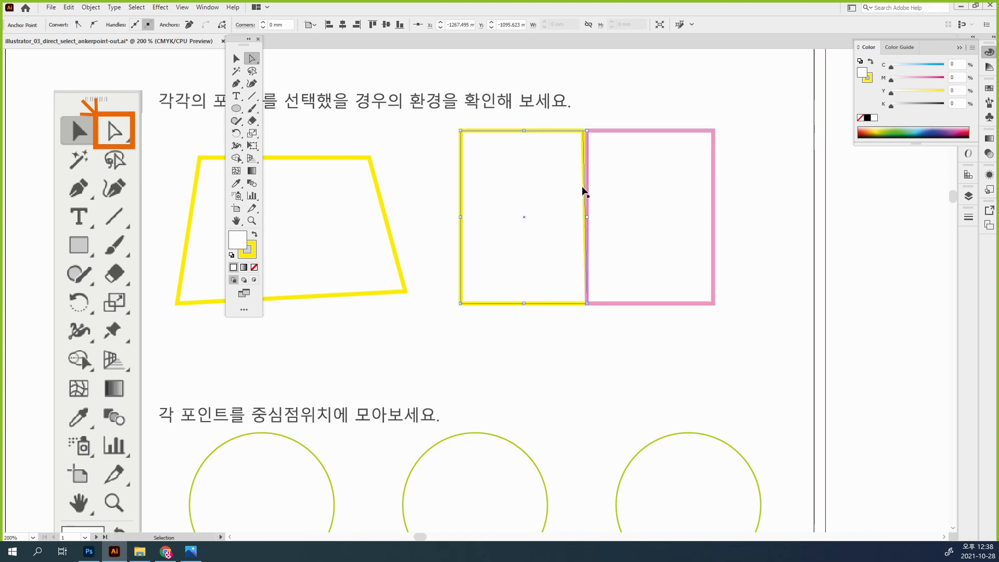
key(a)
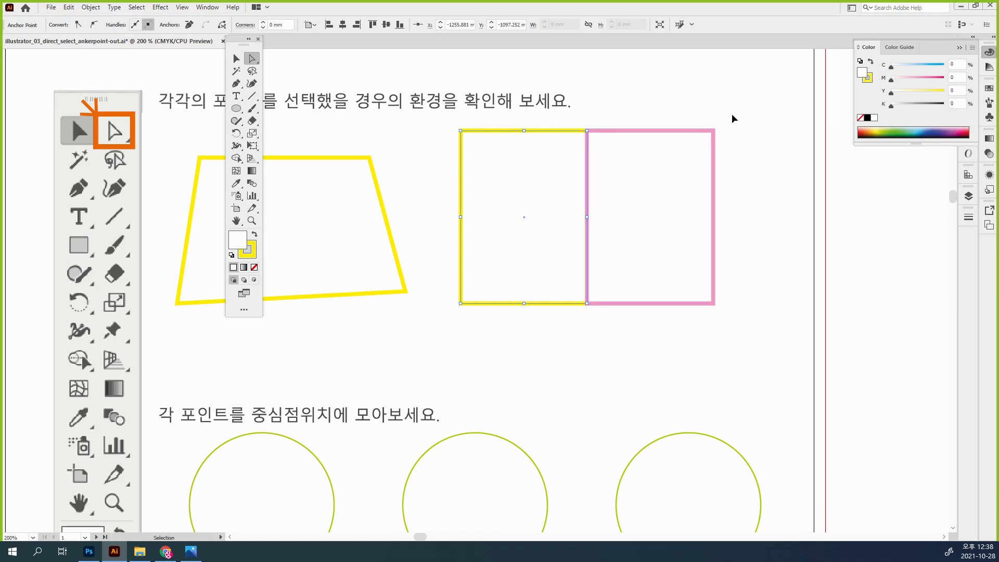
click(691, 107)
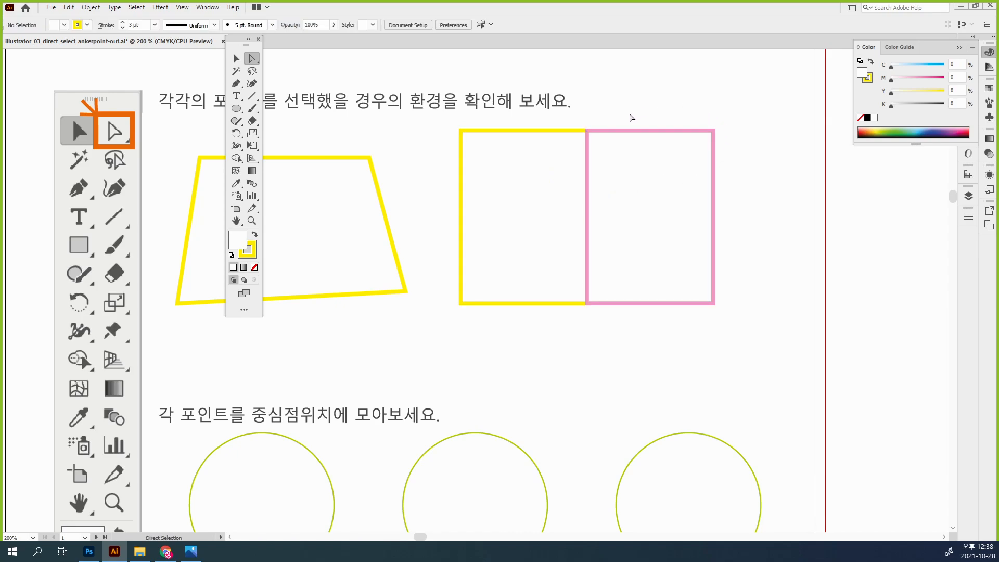
Marquee-select the overlapping anchor points at the shared upper corner, exclude the pink one and nudge the yellow one left by a large increment
drag(607, 115, 578, 145)
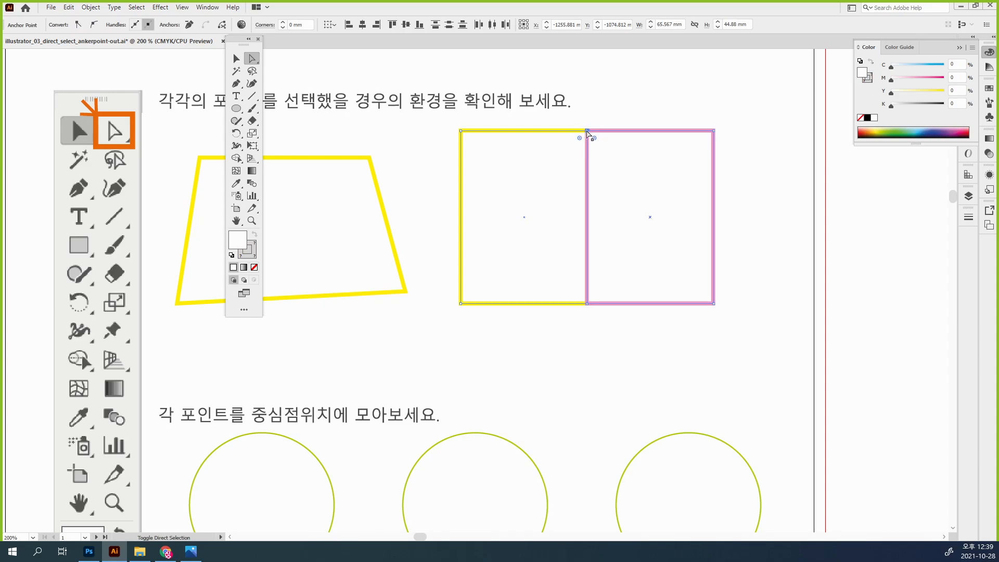
shift+click(587, 134)
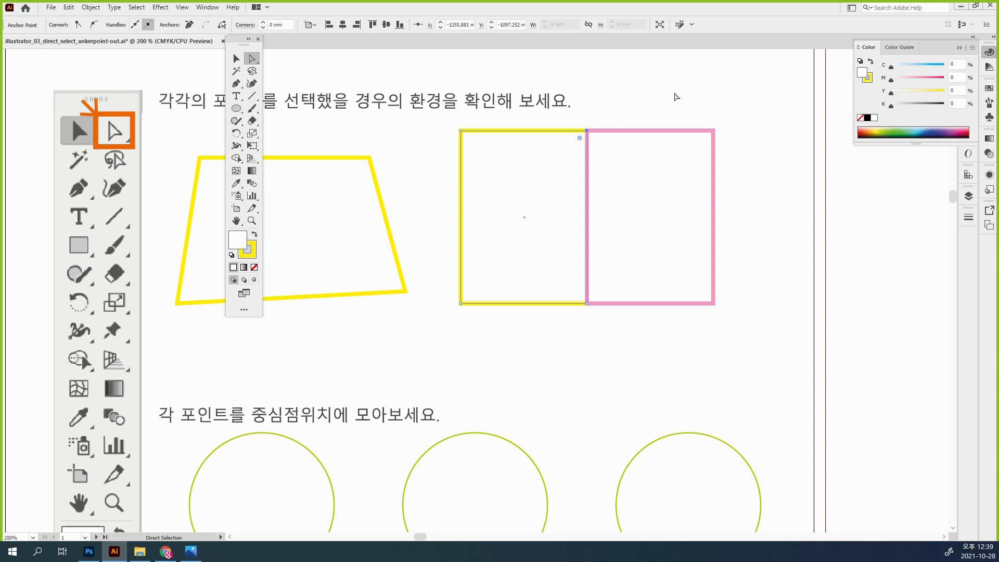
key(shift+Left)
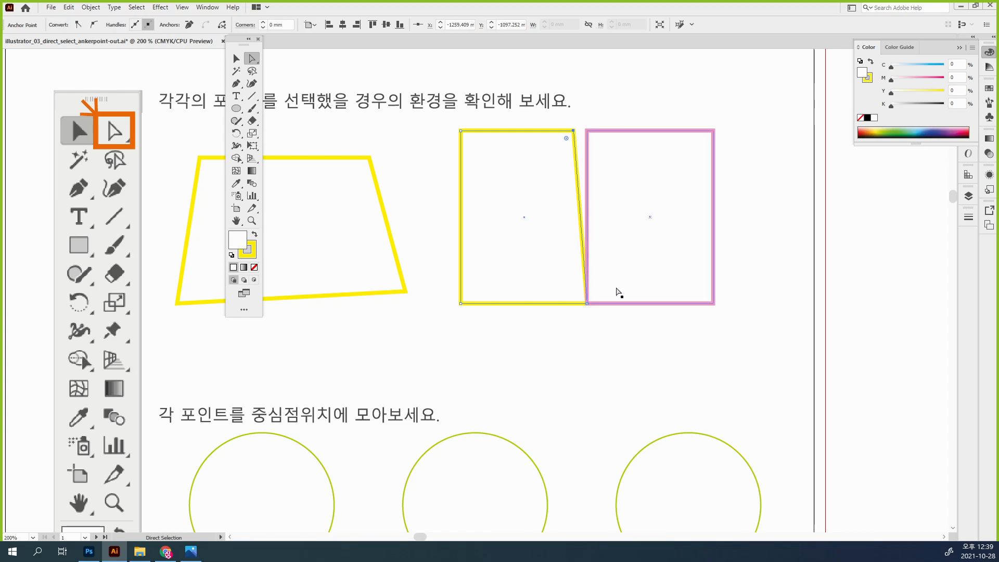
click(597, 340)
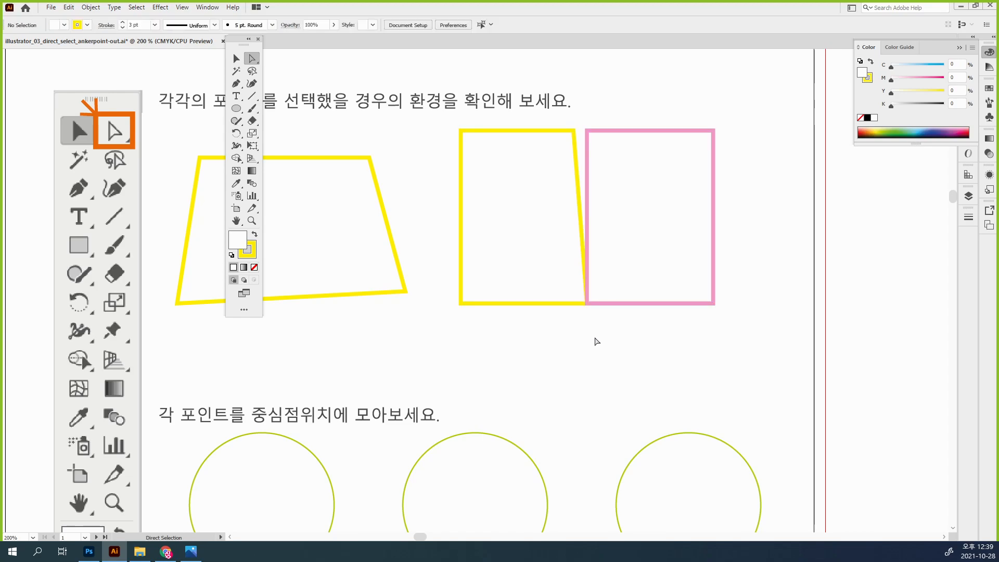
Isolate the yellow rectangle's anchor point at the shared lower corner and nudge it left by the same large increment
scroll(597, 342, down, 1)
drag(608, 298, 569, 260)
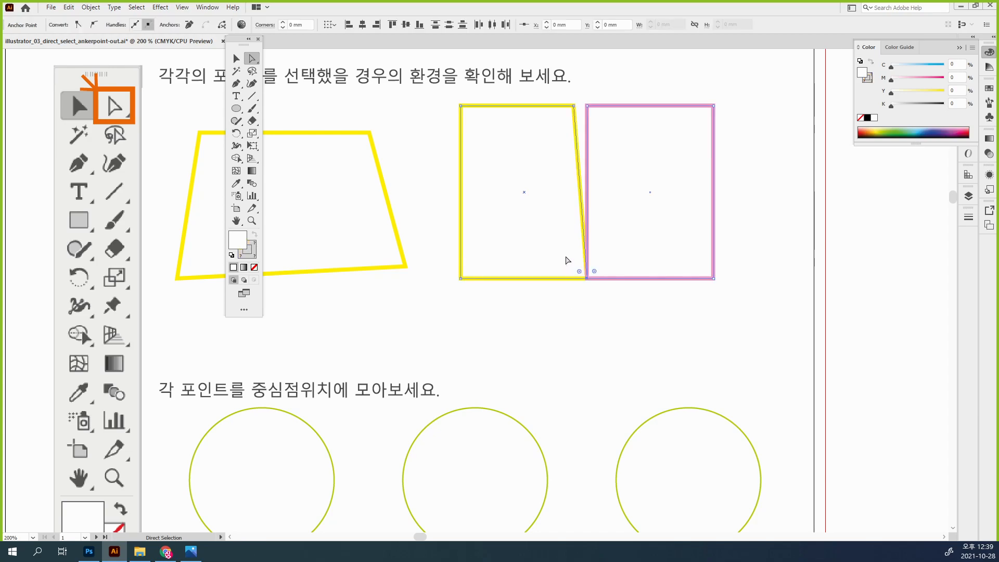
shift+click(587, 279)
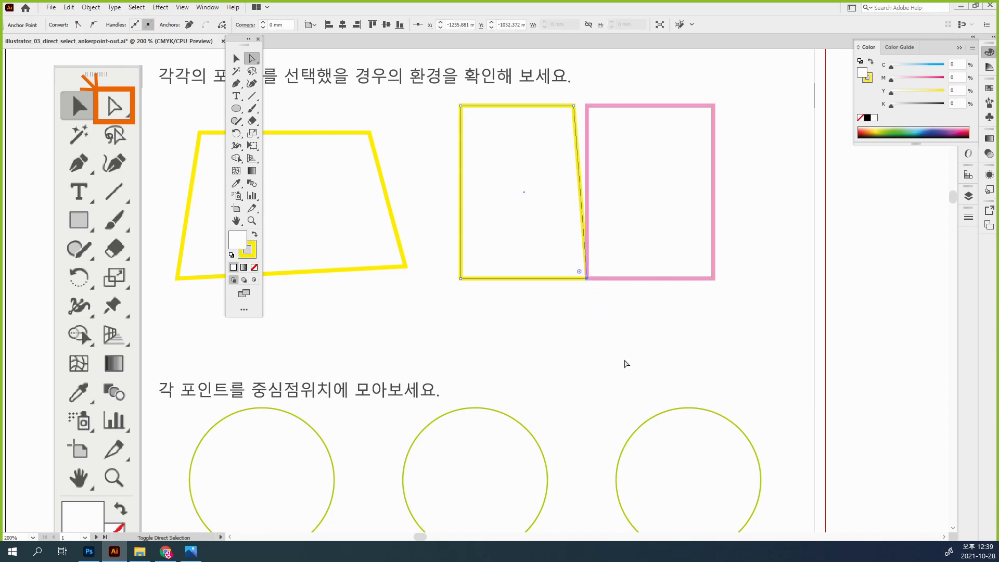
key(shift+Left)
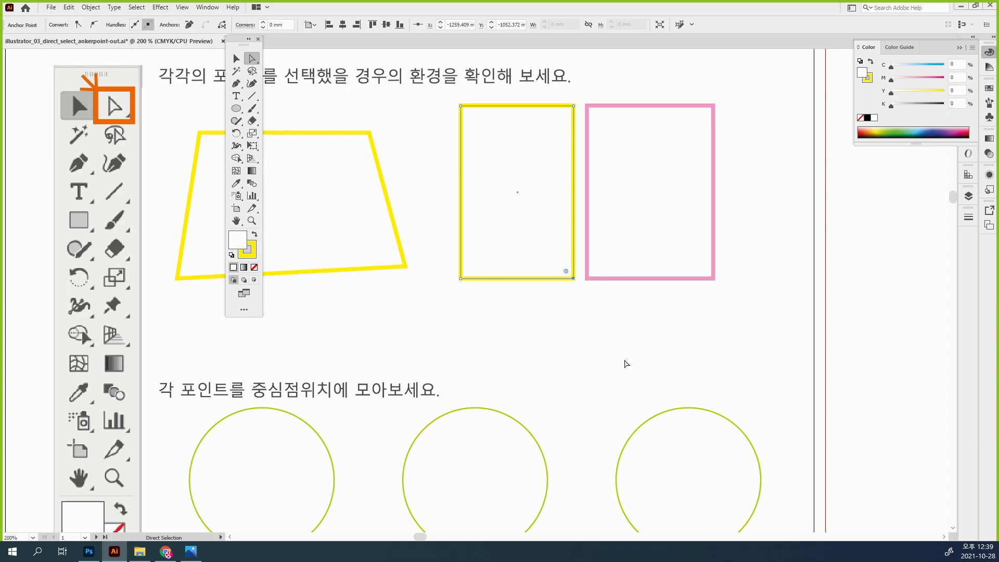
Undo both nudges of the yellow rectangle's anchor points and clear the selection
key(ctrl+z)
key(ctrl+z)
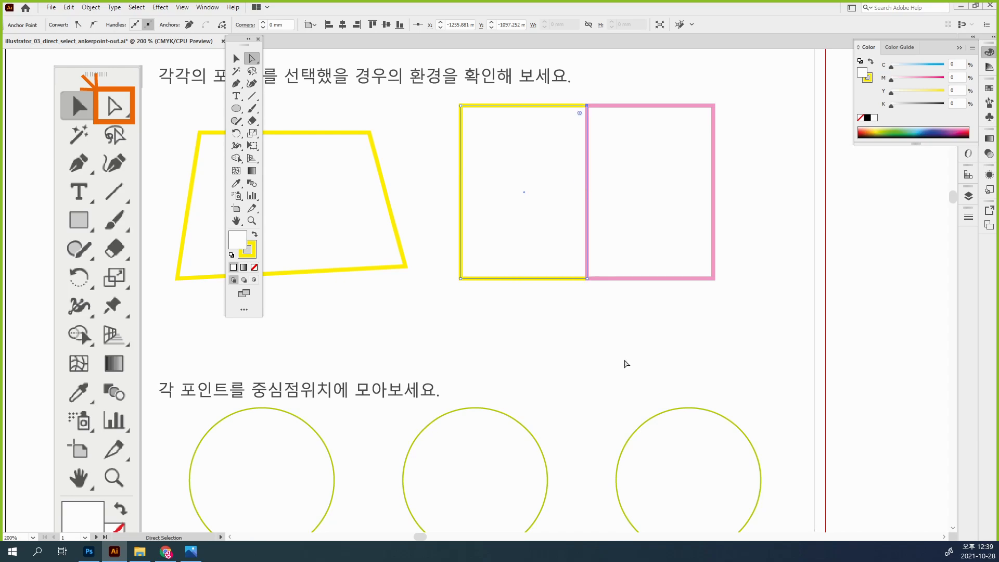
click(620, 337)
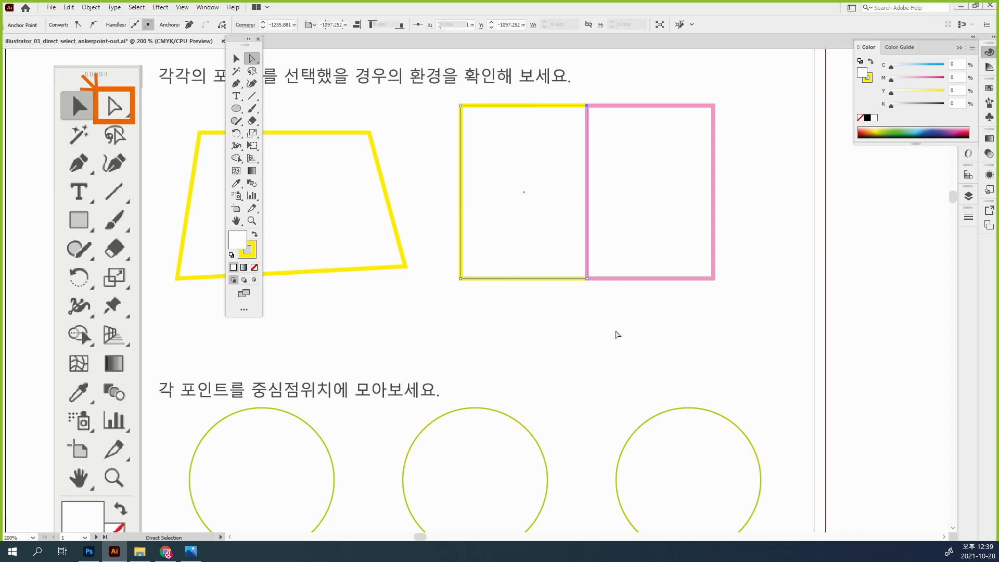
Try selecting the pink and the yellow anchor point separately at the shared lower corner, and deselect everything
click(588, 280)
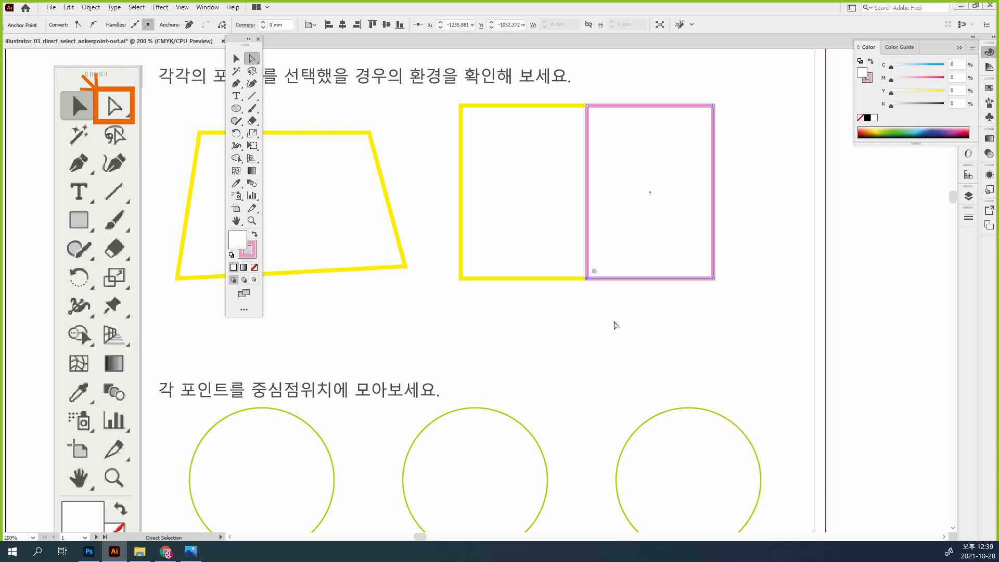
drag(616, 326, 560, 272)
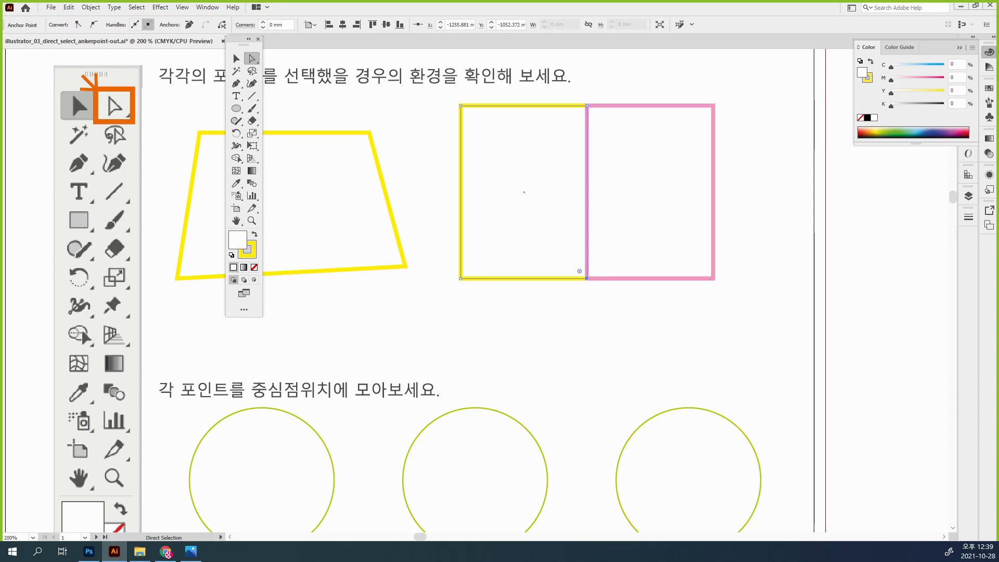
key(ctrl+shift+a)
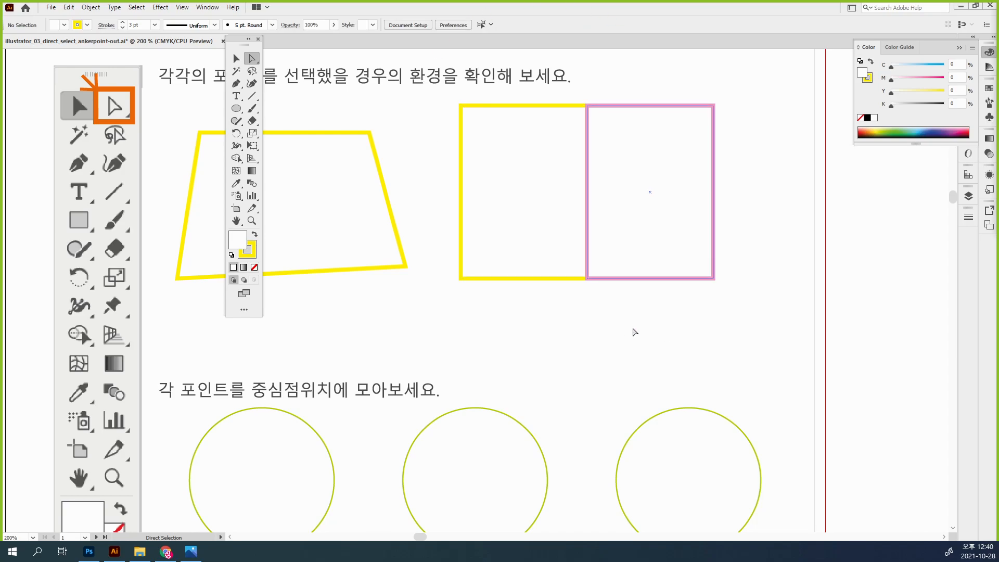
Try moving the shared edge's anchor points of both rectangles together down and right, undo the move and deselect
drag(631, 354, 608, 235)
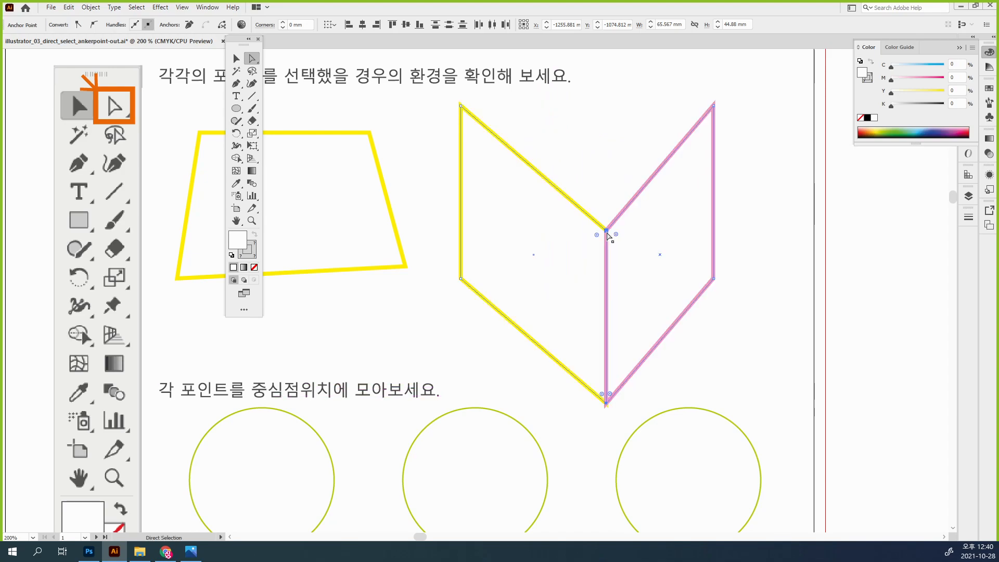
key(ctrl+z)
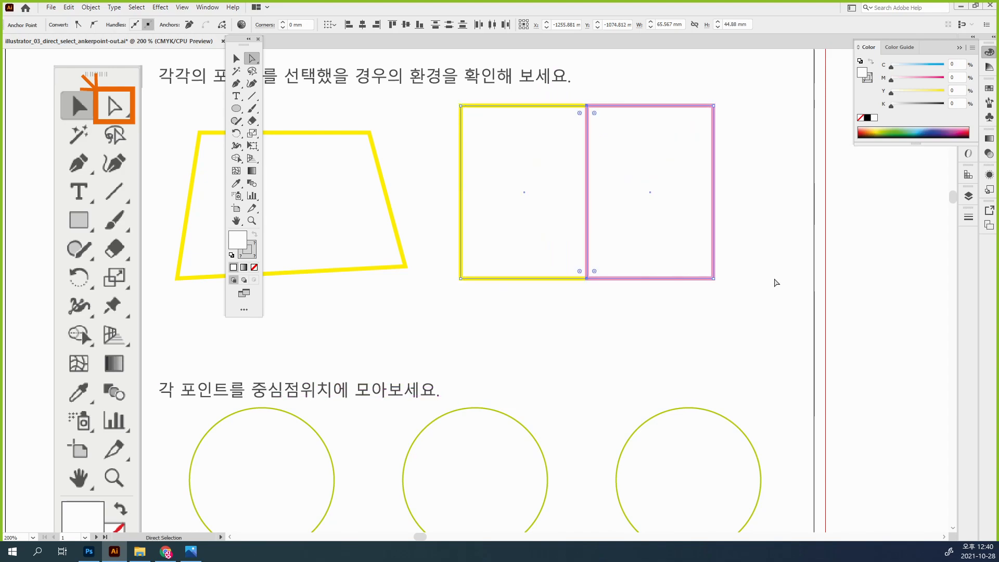
key(ctrl+shift+a)
Examine the direction handles on the anchor points of the first green circle under the second exercise heading
drag(622, 370, 702, 159)
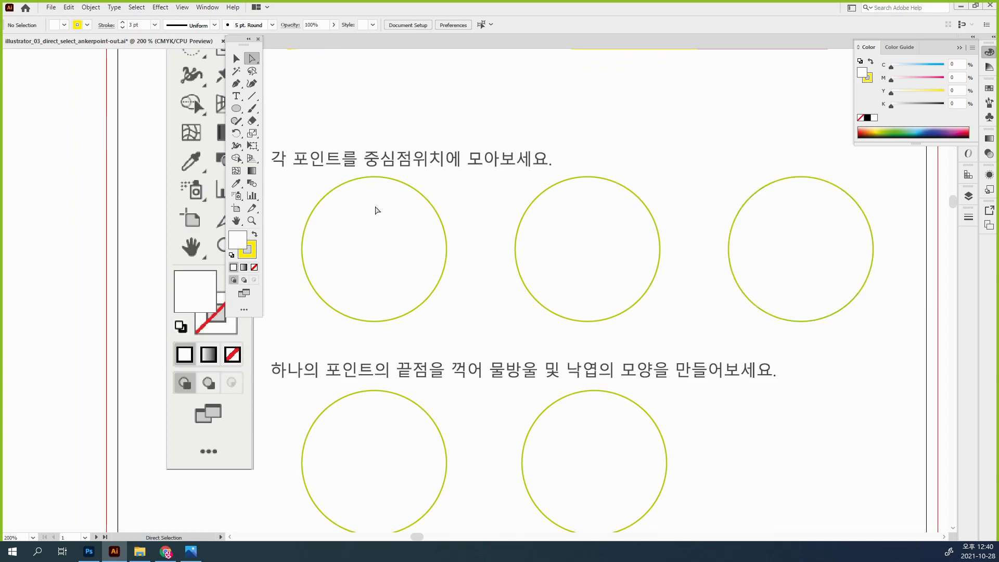
scroll(424, 250, left, 4)
key(z)
drag(380, 163, 572, 327)
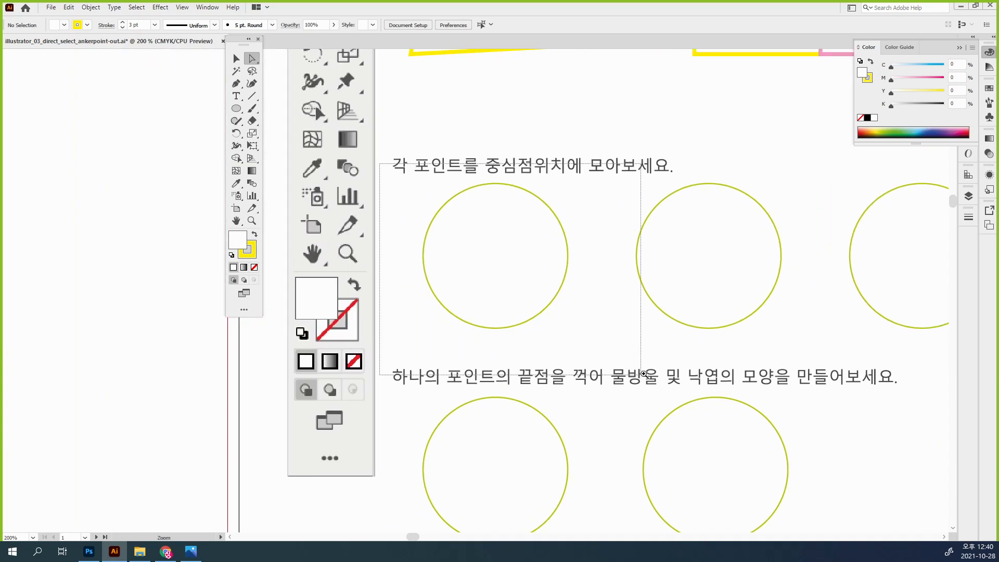
drag(674, 331, 770, 380)
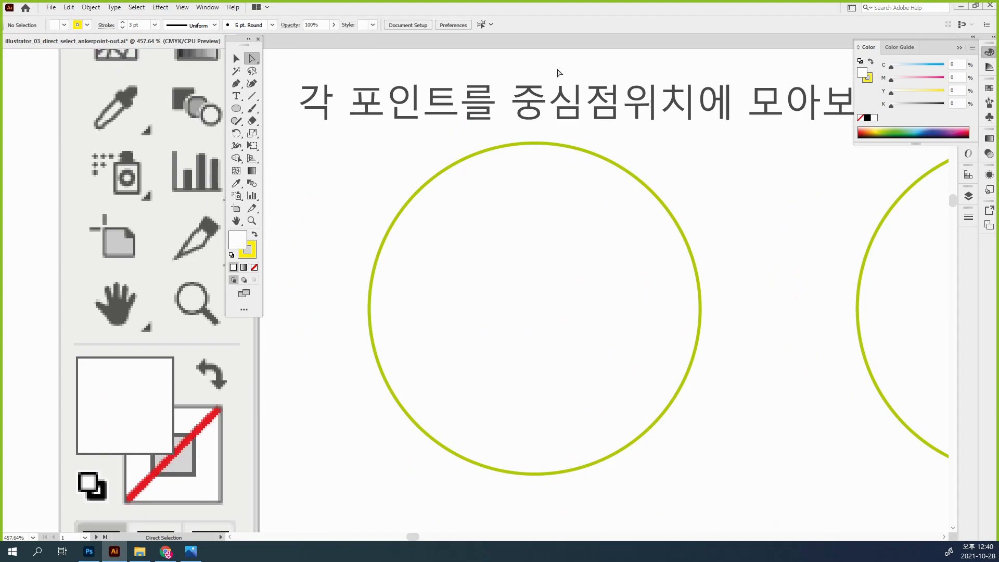
click(574, 149)
click(535, 143)
click(371, 310)
click(535, 474)
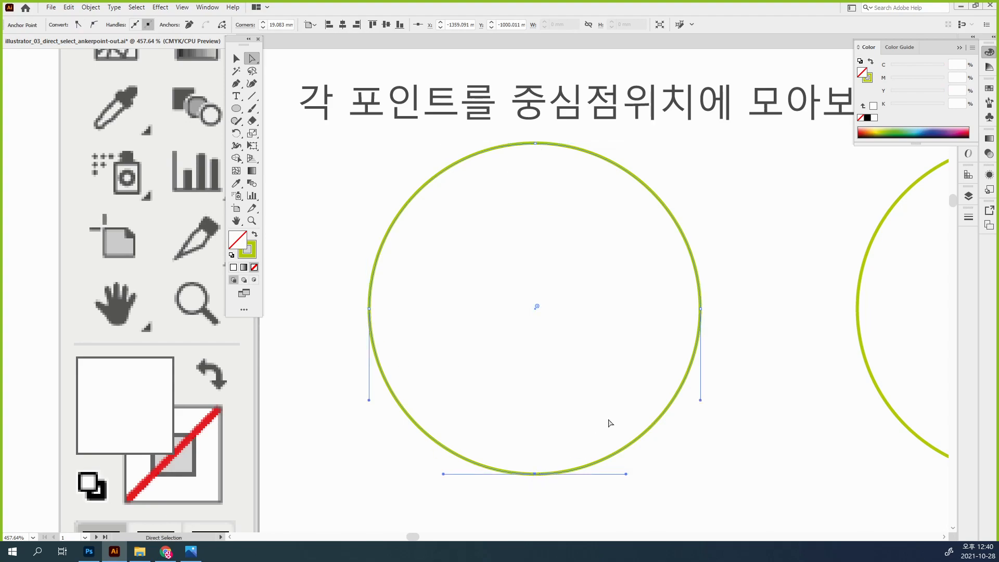
click(703, 313)
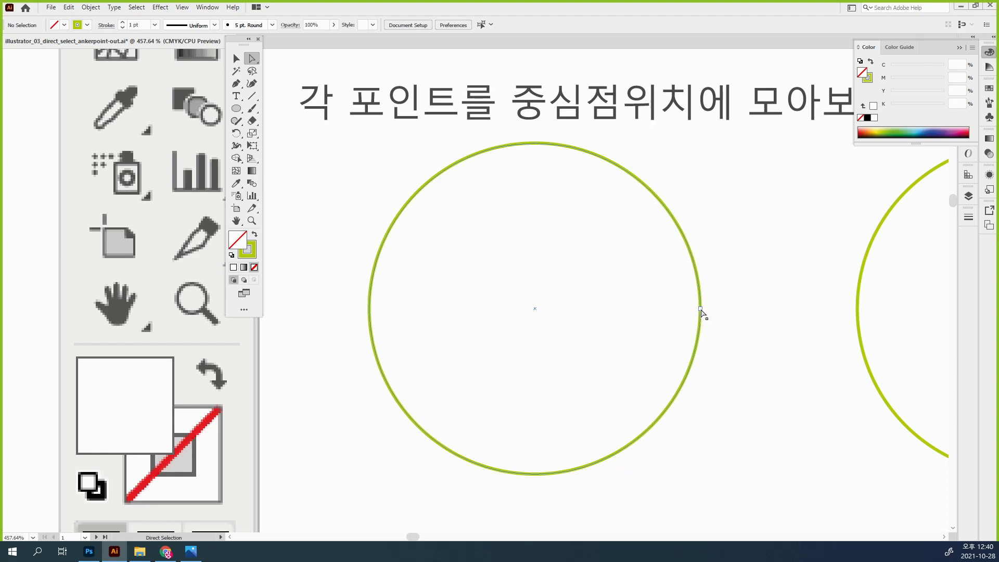
Examine the handles of the circle's upper-right segment and top anchor point, and clear the selection
drag(640, 171, 832, 223)
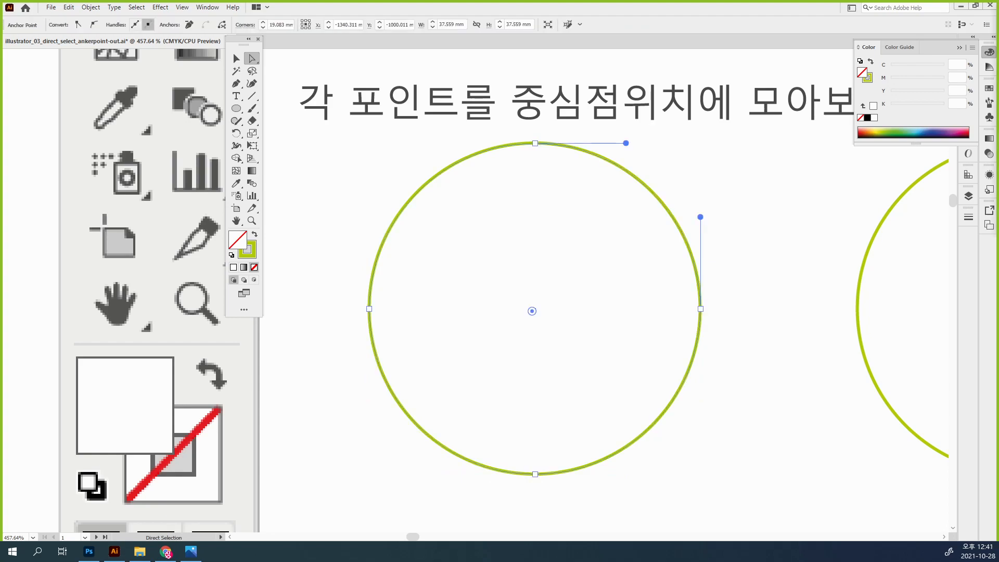
click(586, 153)
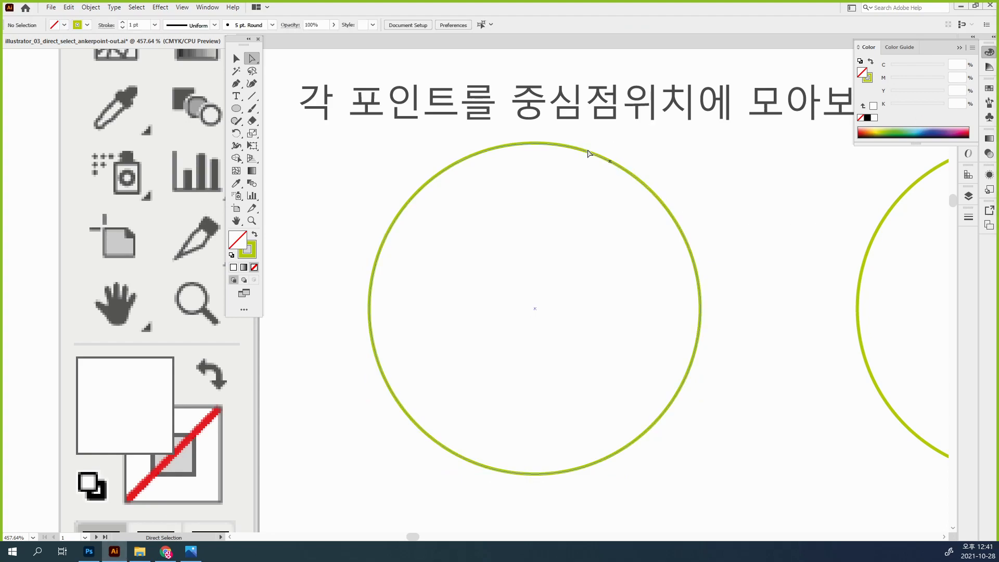
click(534, 146)
click(730, 201)
Set the anchor point, handle and bounding box display size to Max in the Selection & Anchor Display preferences
key(ctrl+k)
click(265, 133)
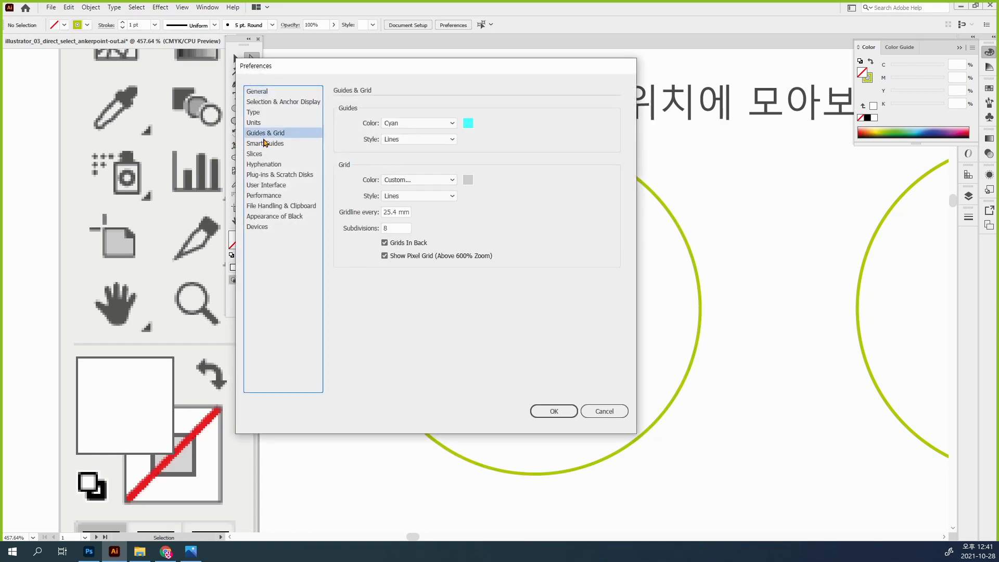
click(256, 124)
click(255, 113)
click(269, 104)
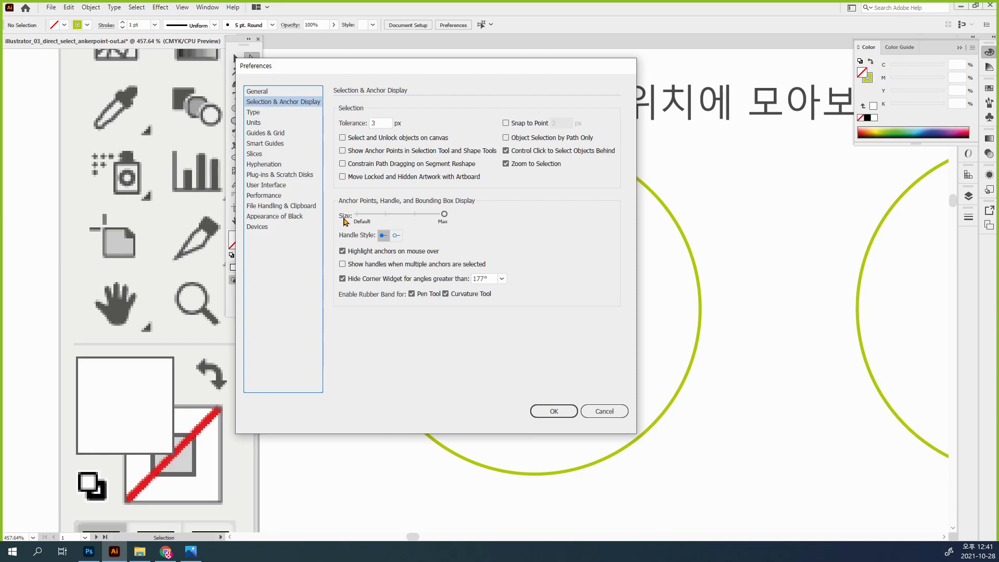
click(383, 214)
drag(383, 214, 443, 216)
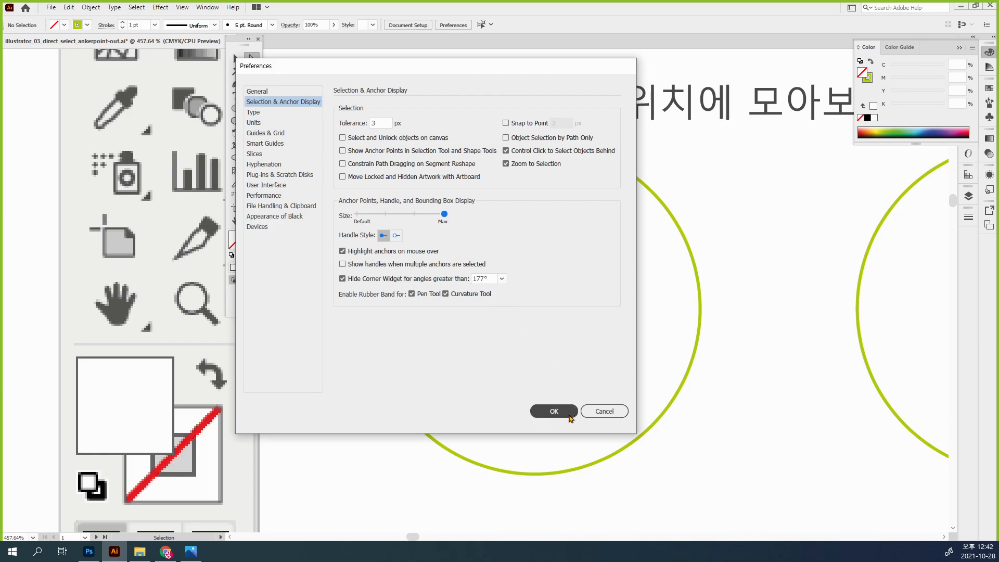
click(554, 412)
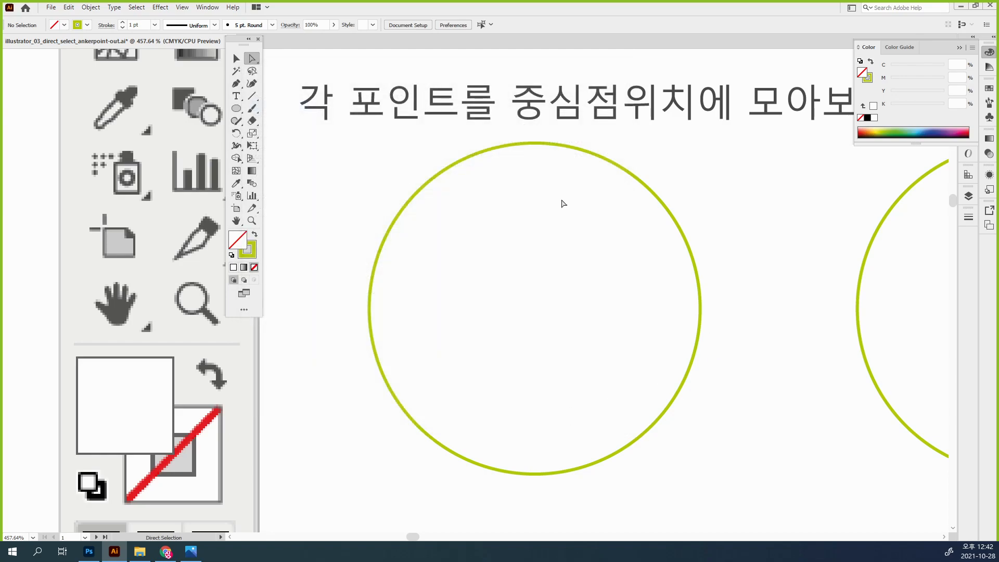
Select the first circle's top anchor point, tilt its direction line with the left handle, and swing it back to nearly horizontal
click(535, 142)
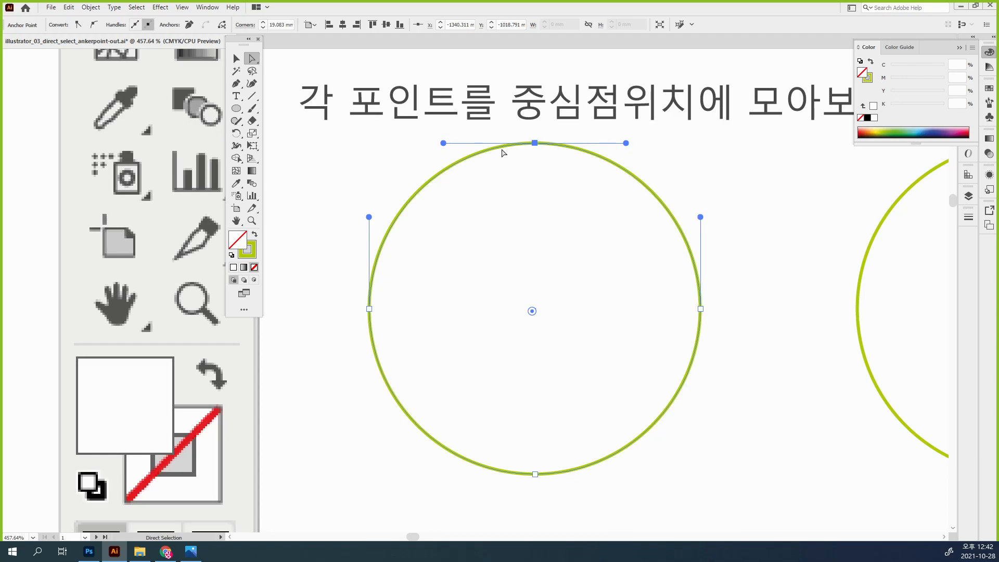
drag(444, 144, 479, 191)
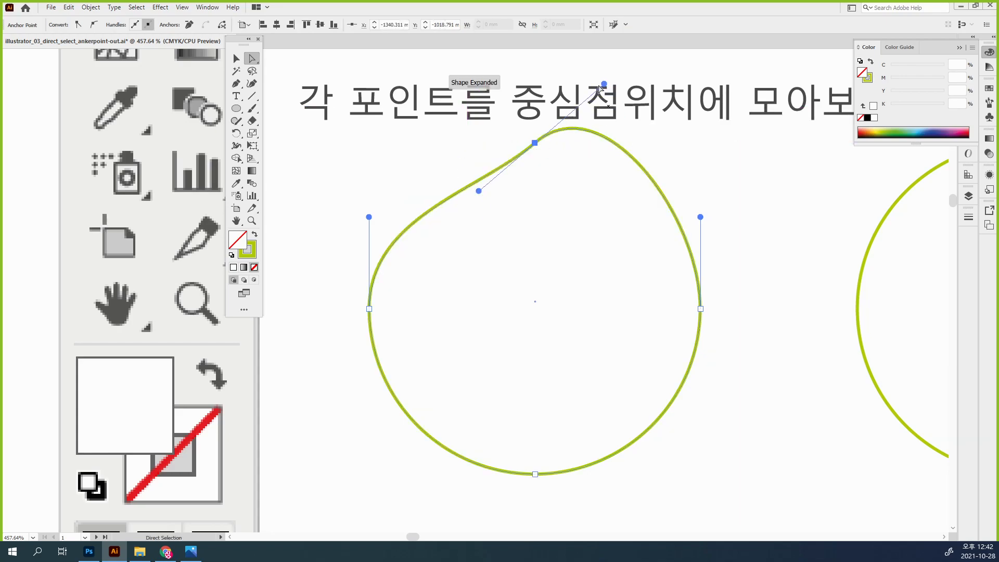
drag(478, 191, 468, 141)
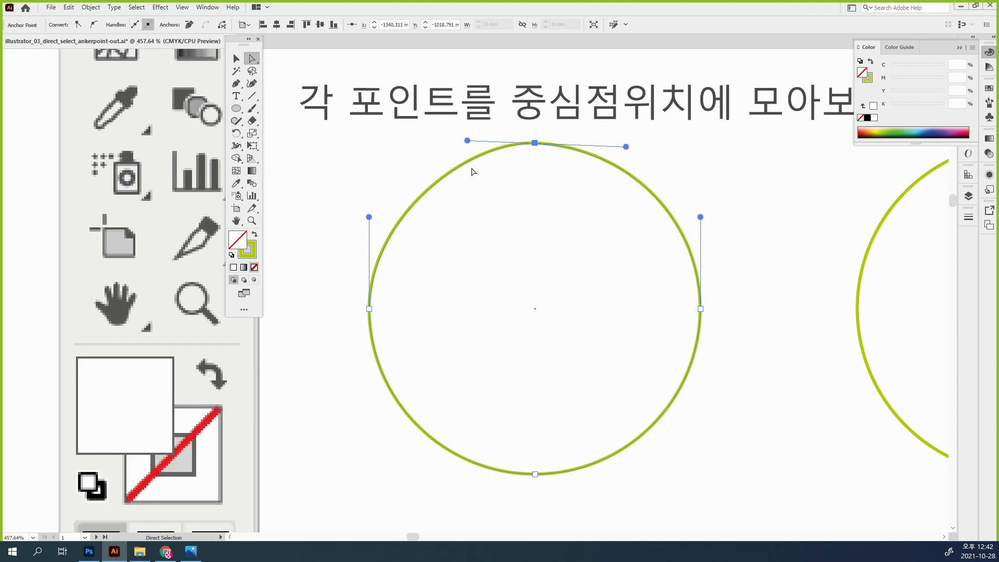
Try pulling the top anchor point's left handle down toward the circle's centre independently of the right handle, and undo it
key(alt)
drag(467, 140, 541, 279)
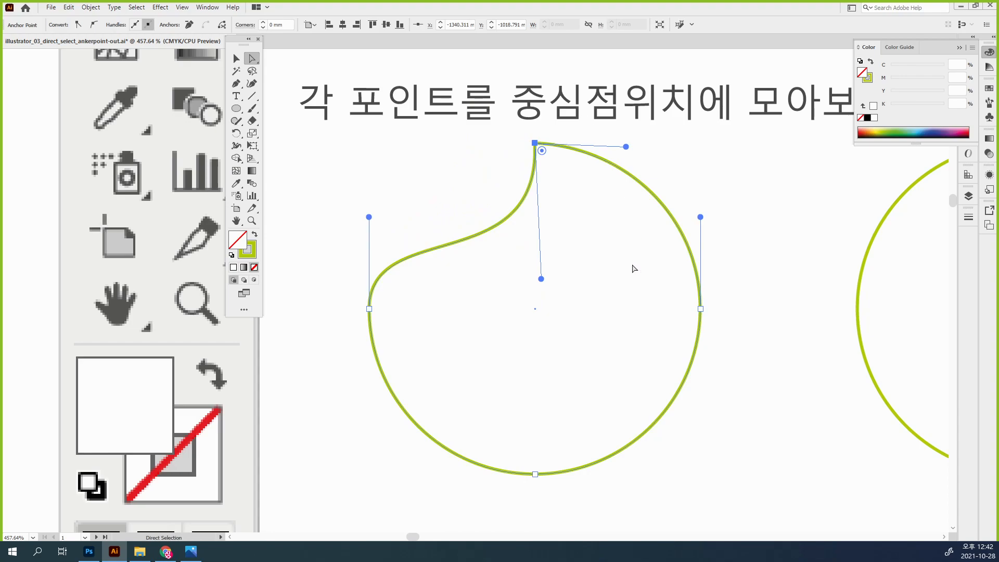
key(ctrl+z)
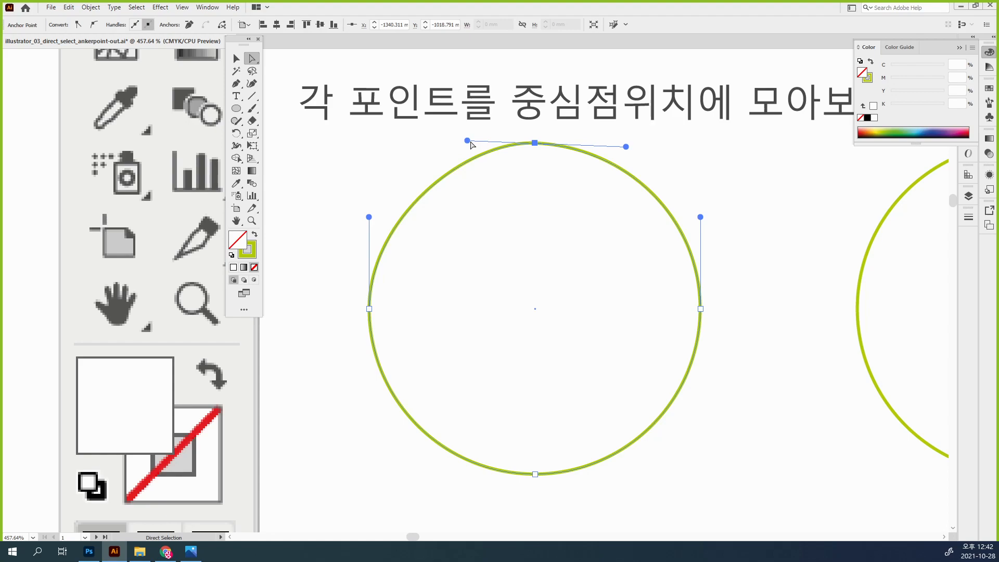
drag(468, 141, 571, 277)
drag(625, 294, 625, 295)
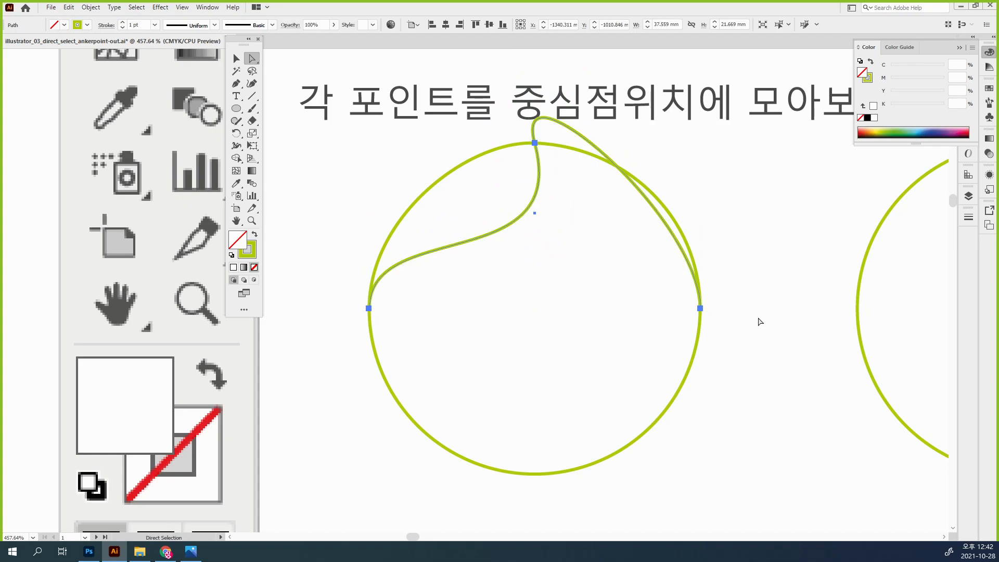
drag(535, 148, 607, 188)
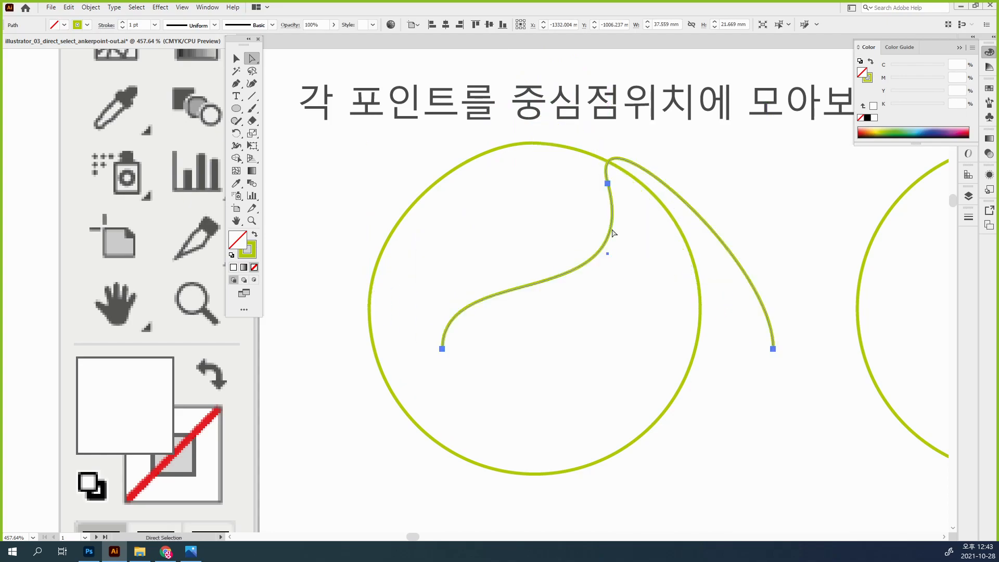
key(Delete)
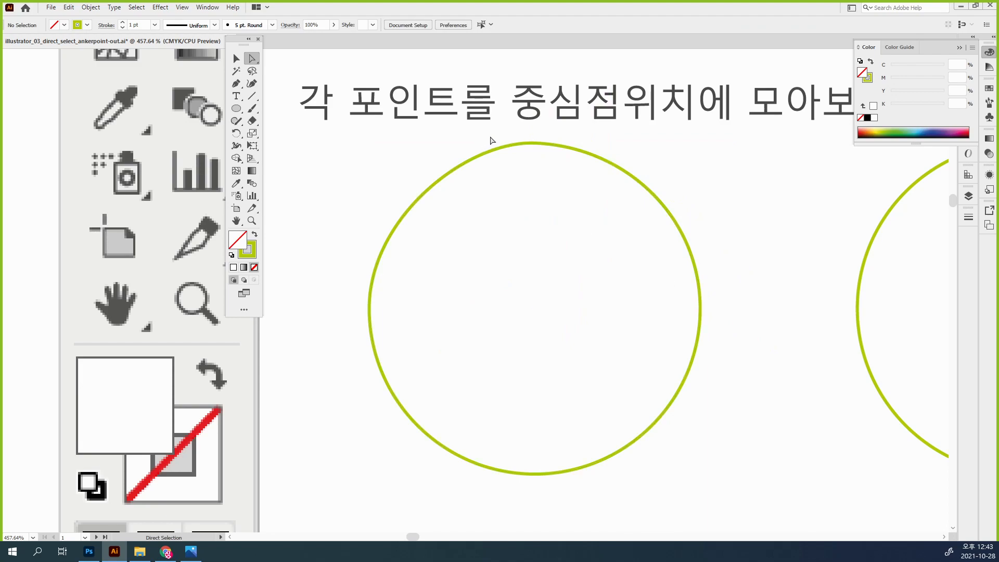
Pull the top anchor's left handle and the left anchor's upper handle independently to the first circle's centre, curving that quarter inward
drag(487, 141, 563, 175)
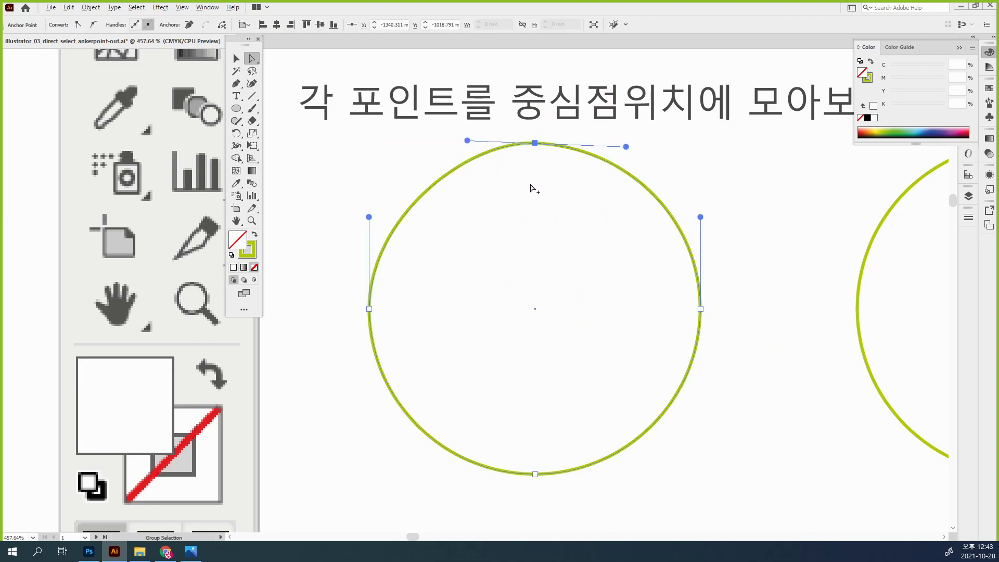
drag(468, 140, 541, 325)
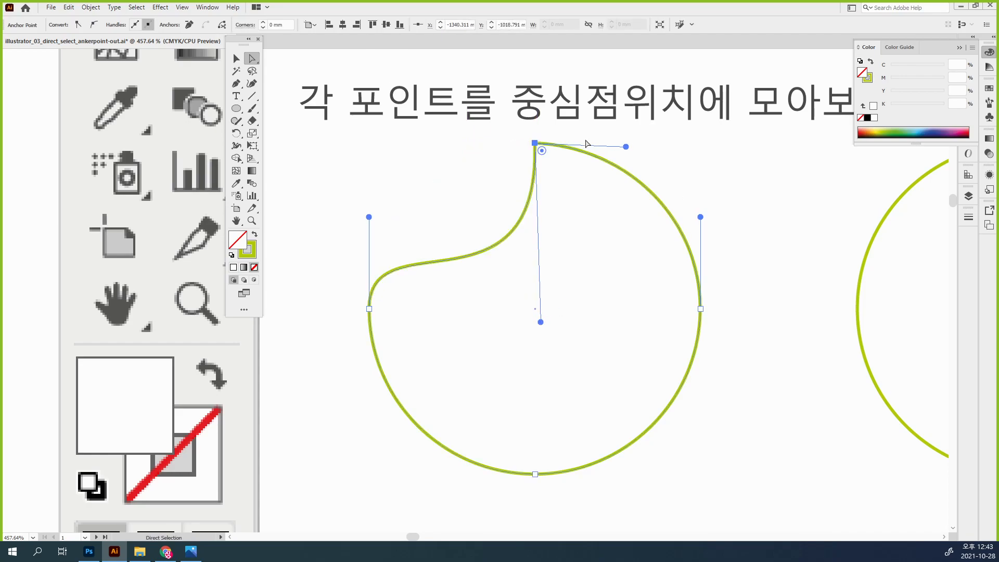
drag(627, 146, 649, 143)
drag(540, 323, 514, 312)
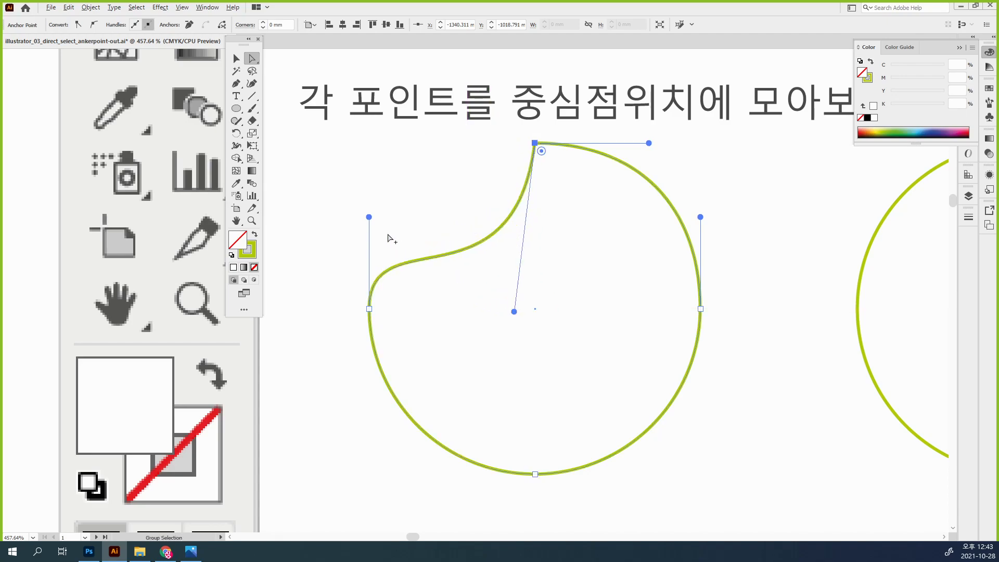
drag(369, 217, 534, 314)
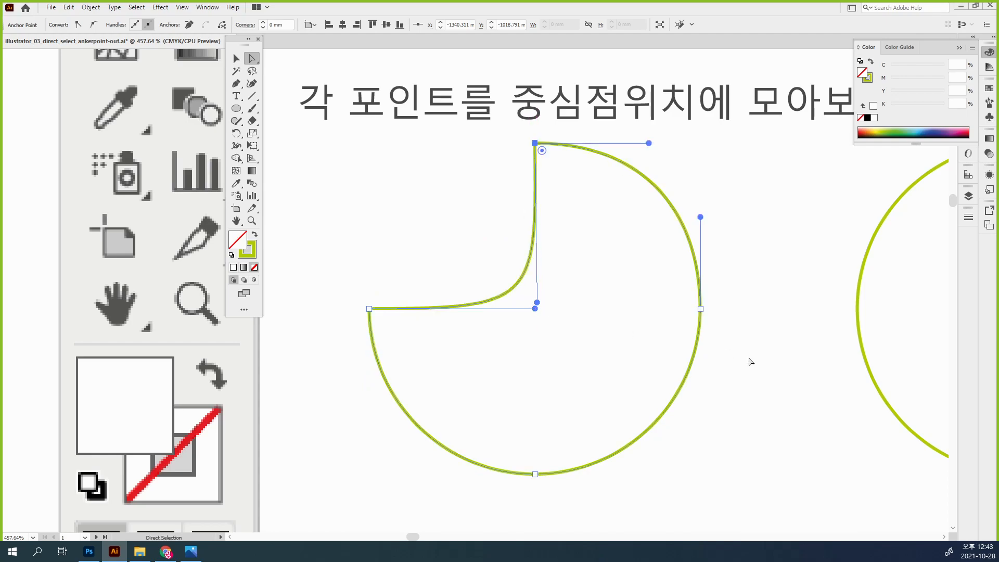
click(776, 382)
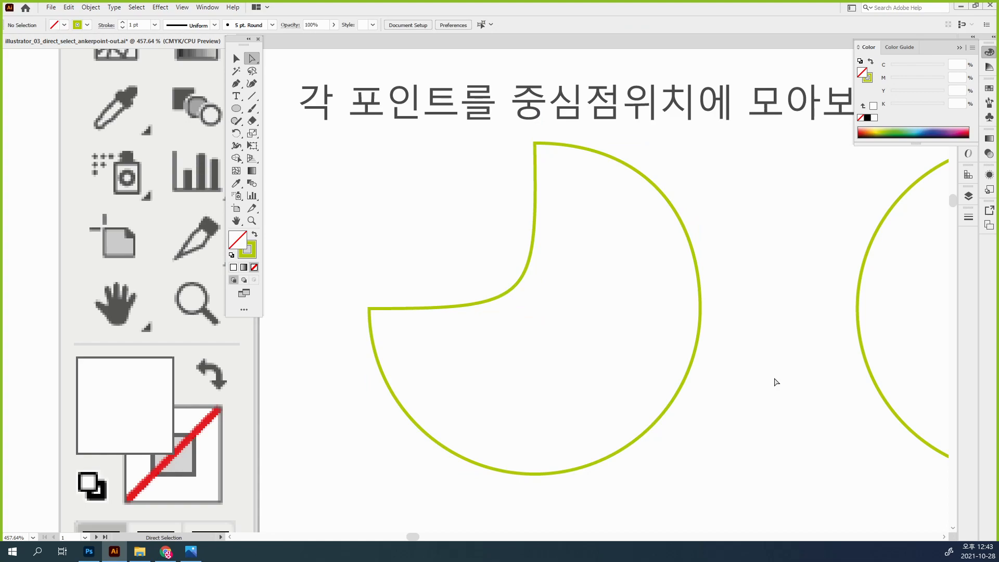
drag(747, 352, 674, 278)
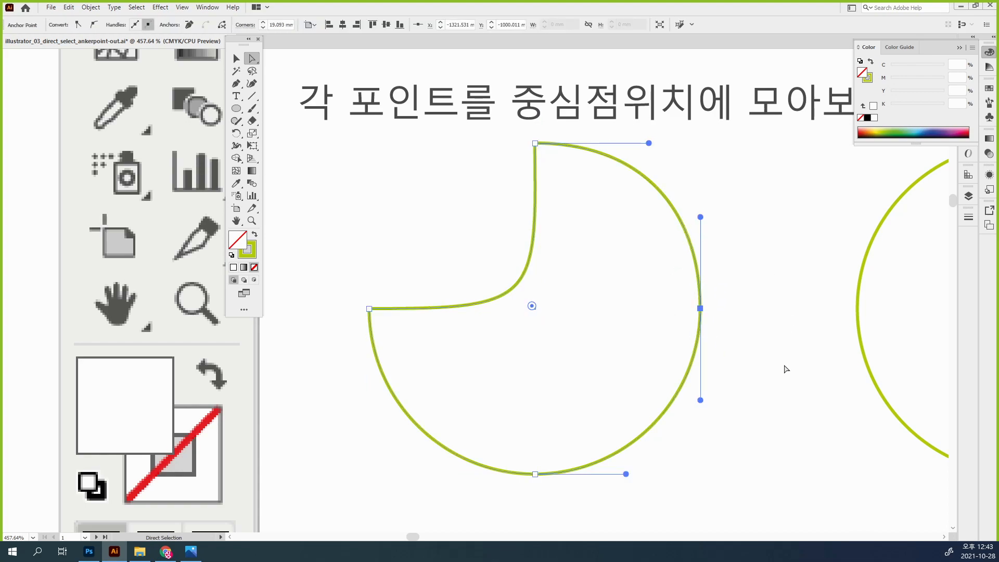
click(785, 368)
Move all four anchor points of the second circle to its centre to form a four-leaf clover, and deselect it
drag(807, 340, 362, 320)
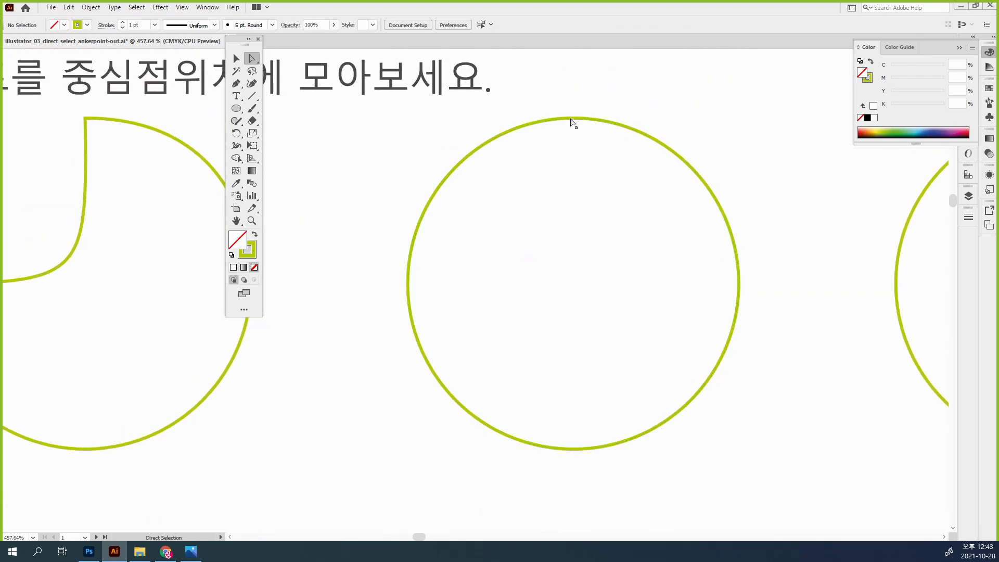
mouse_move(542, 102)
mouse_down()
mouse_move(602, 142)
mouse_move(575, 228)
mouse_move(574, 284)
mouse_up()
drag(599, 471, 525, 419)
drag(573, 449, 573, 284)
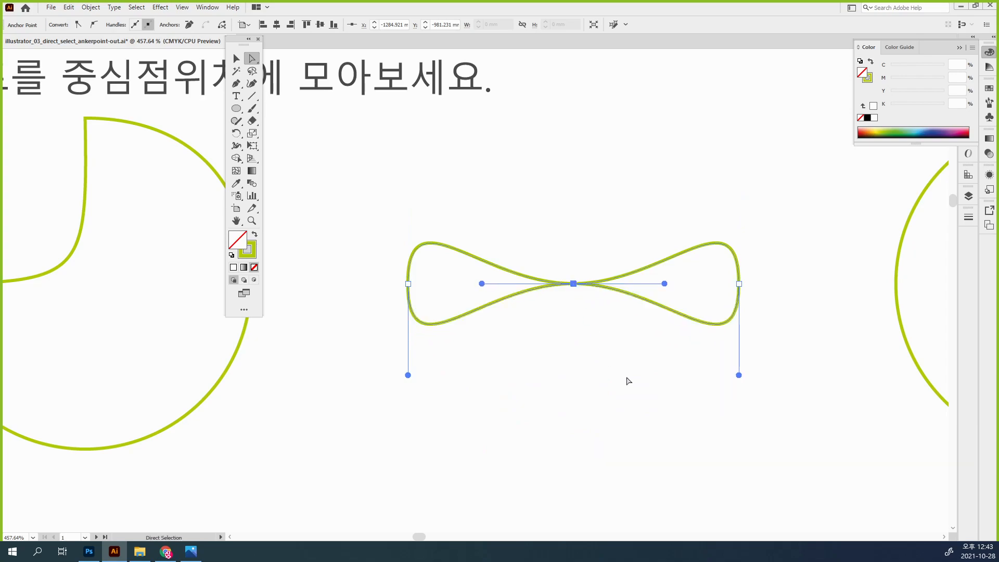
drag(368, 215, 429, 358)
drag(409, 284, 477, 287)
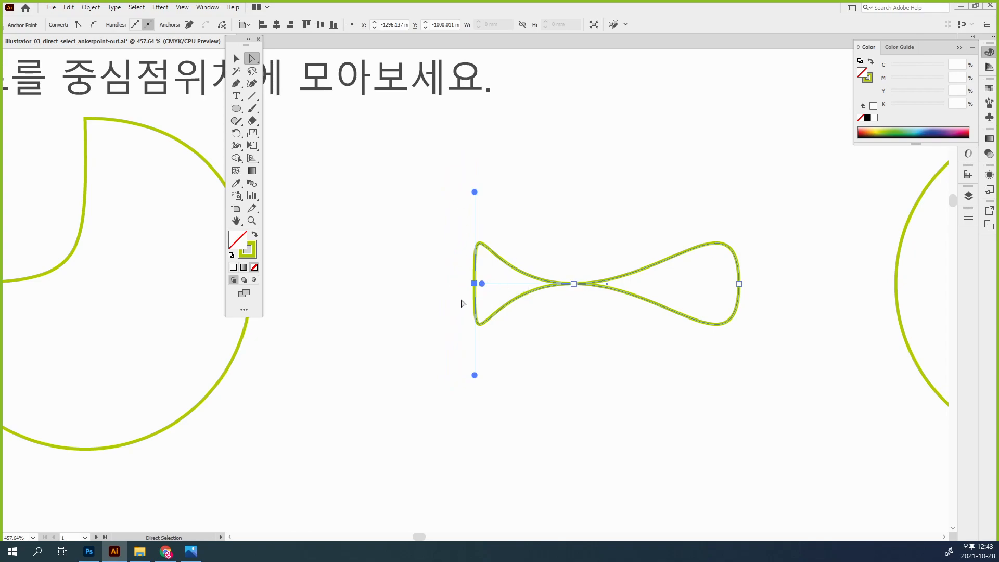
drag(475, 284, 573, 284)
drag(739, 284, 575, 284)
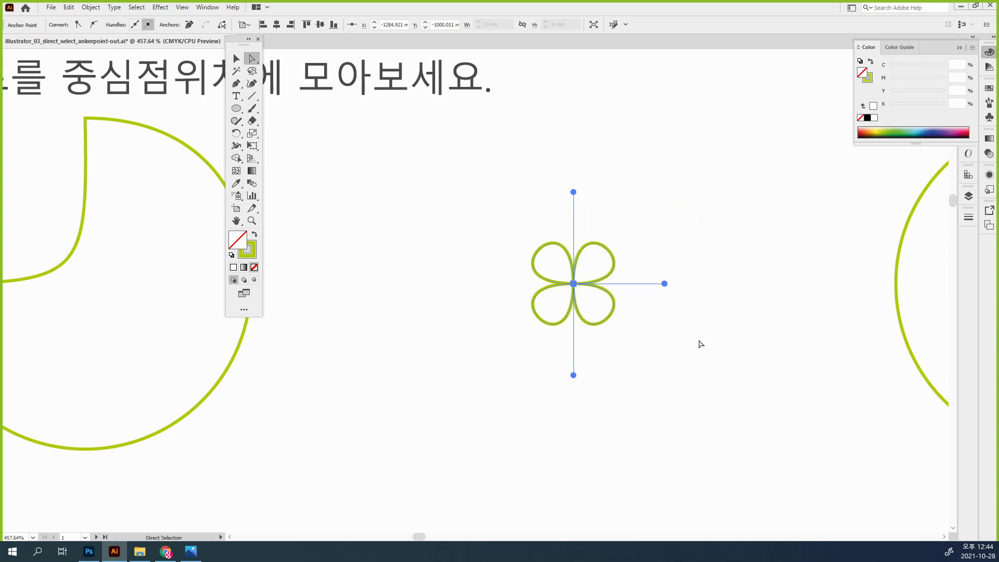
click(701, 344)
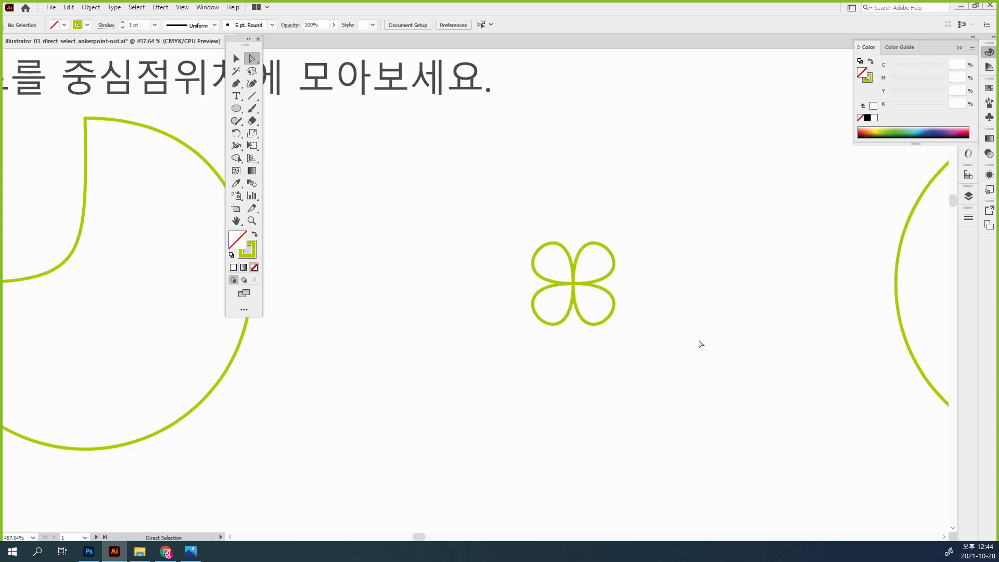
Swap the fill and stroke of the four-leaf clover so it is solid green, and deselect it
key(v)
drag(642, 350, 491, 229)
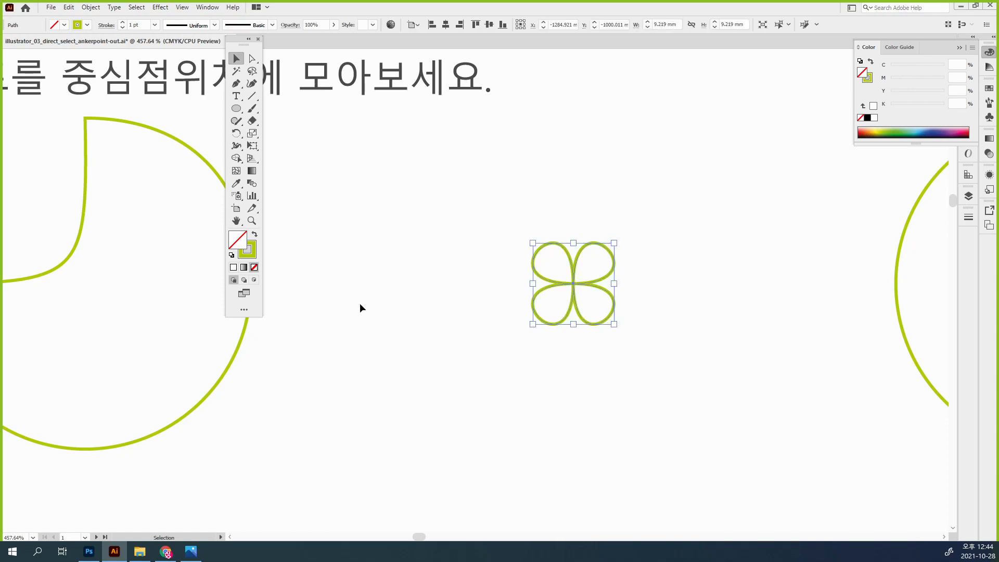
click(254, 236)
click(632, 359)
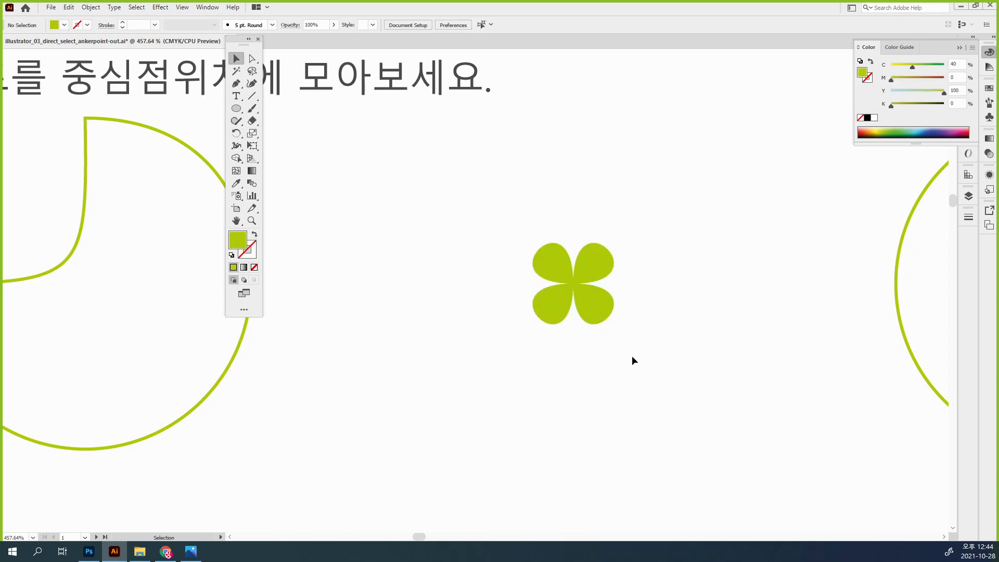
click(607, 308)
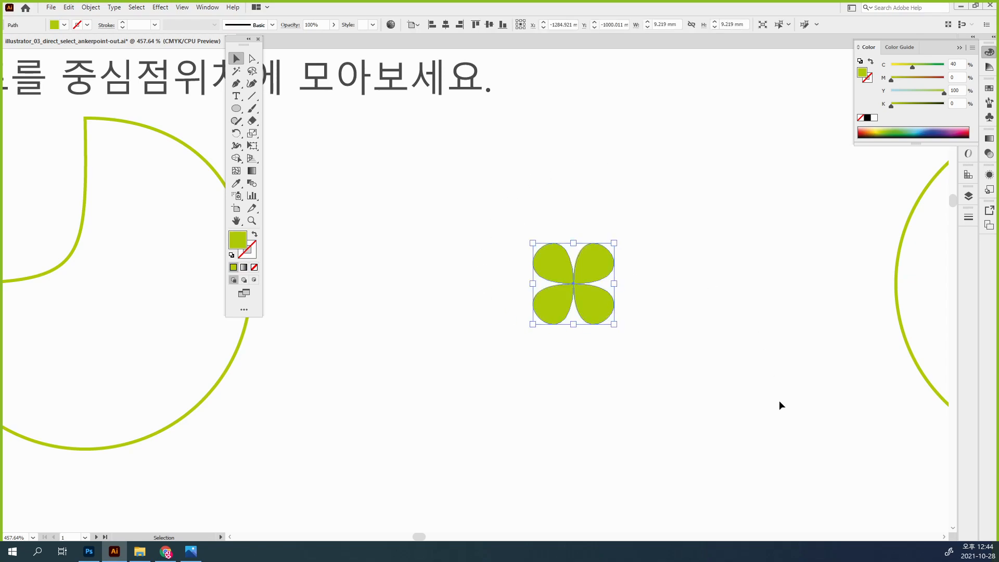
key(ctrl+minus)
key(ctrl+minus)
key(ctrl+minus)
key(ctrl+minus)
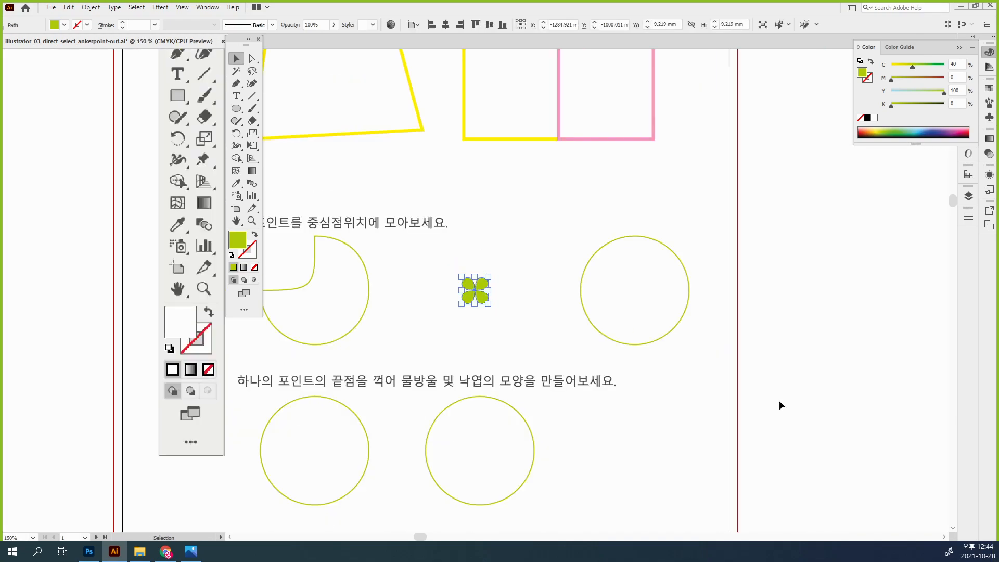
scroll(778, 400, down, 3)
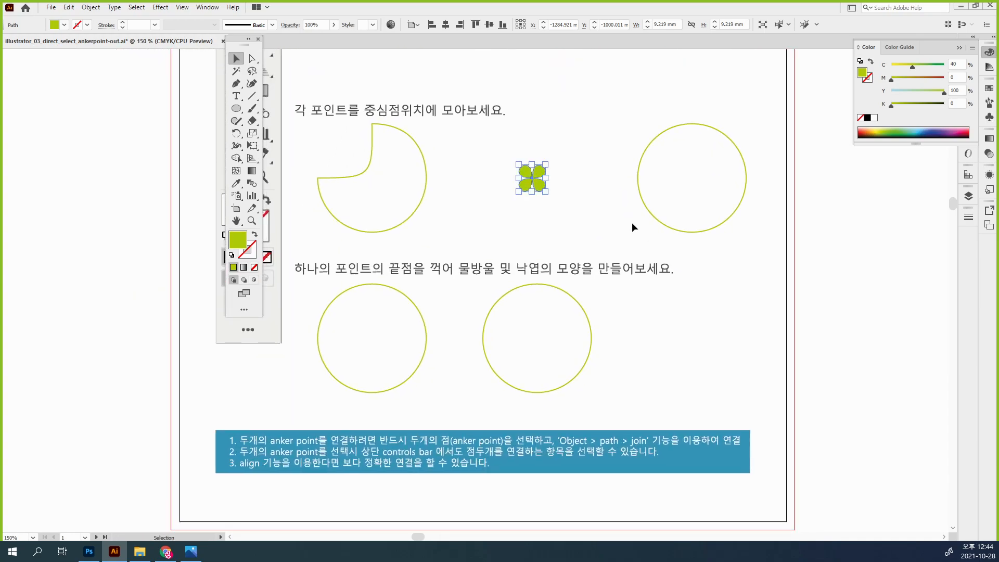
click(604, 214)
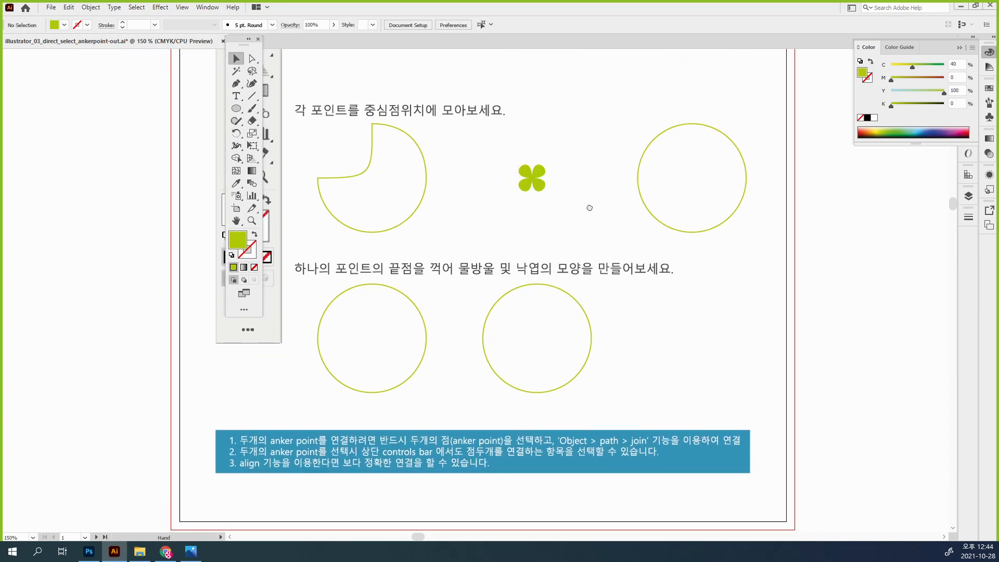
Activate Direct Selection and move the floating toolbox beside the clover, clear of the third circle
ctrl+click(503, 233)
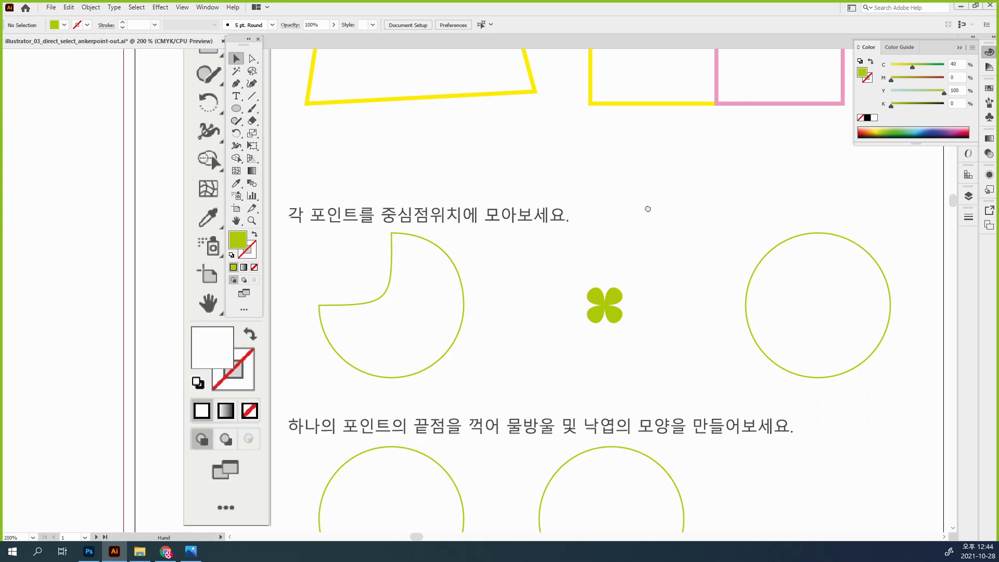
drag(645, 208, 692, 229)
drag(781, 245, 630, 239)
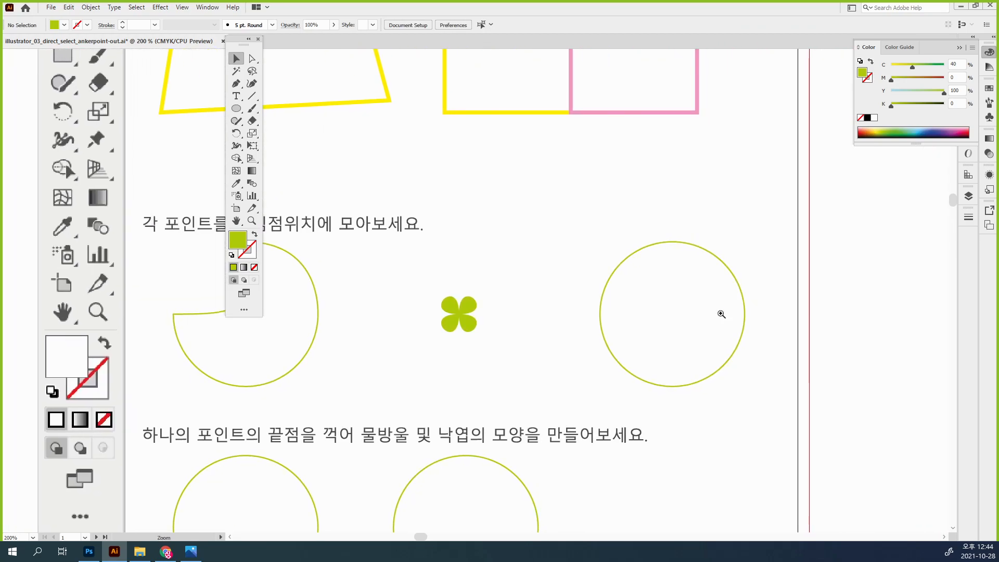
key(ctrl+plus)
click(252, 59)
drag(238, 46, 138, 111)
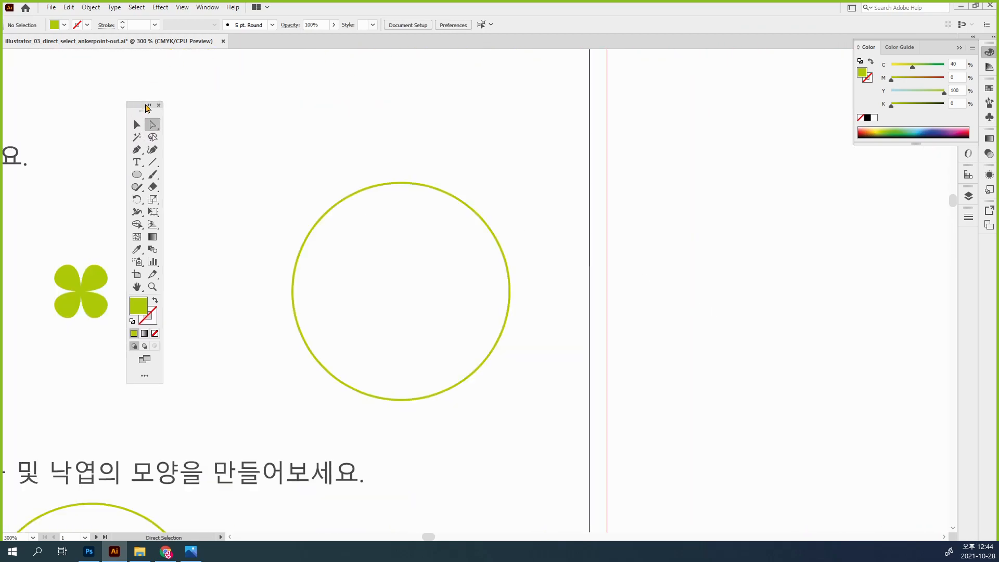
Try moving the third circle's top and right anchor points inward and bending the right anchor's two handles outward separately
drag(365, 145, 421, 203)
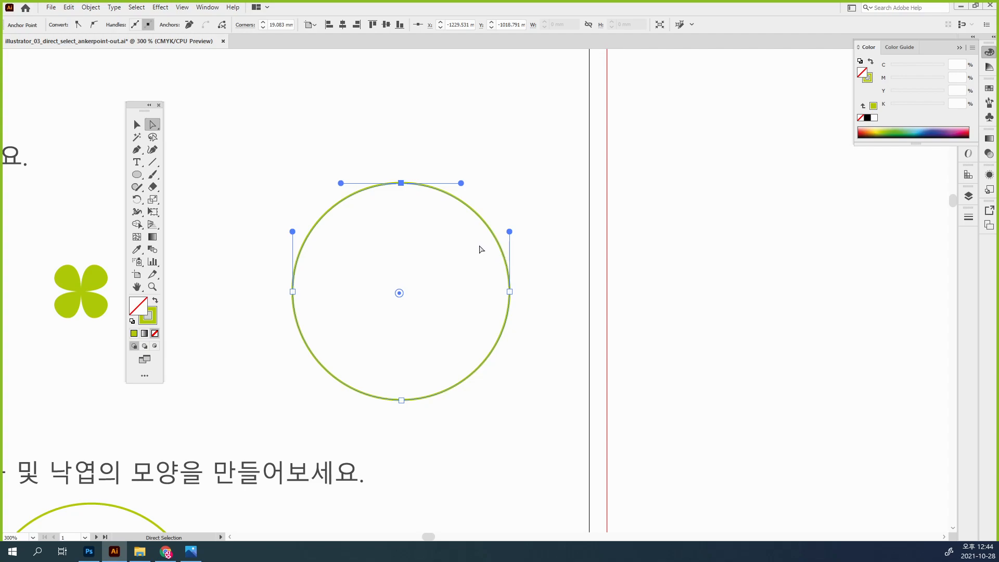
drag(401, 184, 416, 227)
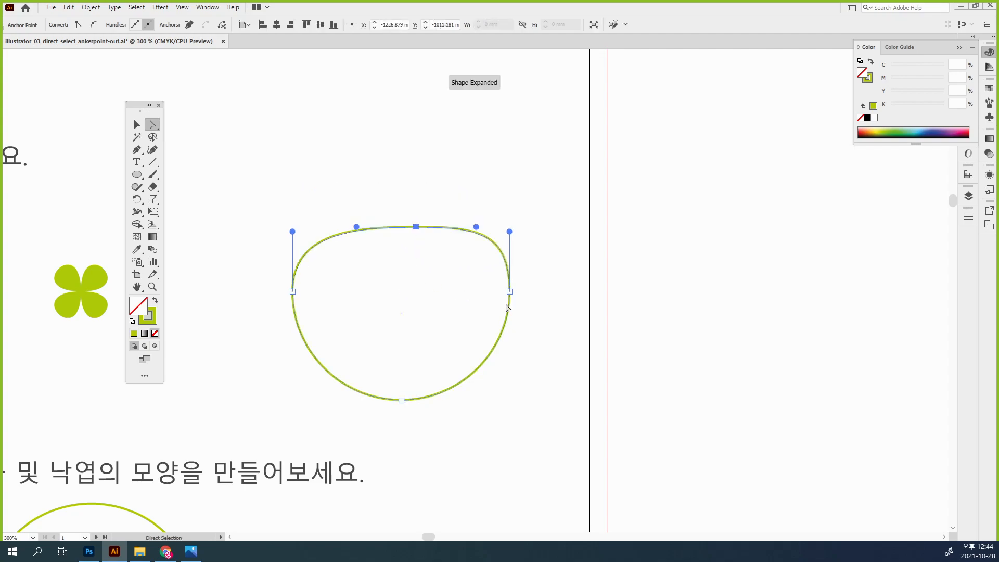
drag(509, 292, 440, 242)
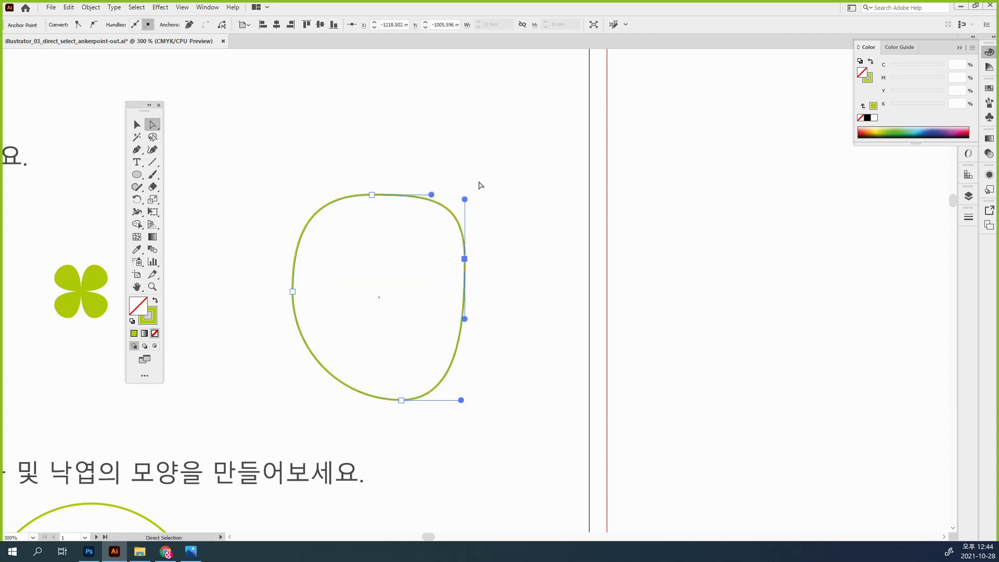
drag(465, 199, 582, 231)
drag(464, 320, 589, 298)
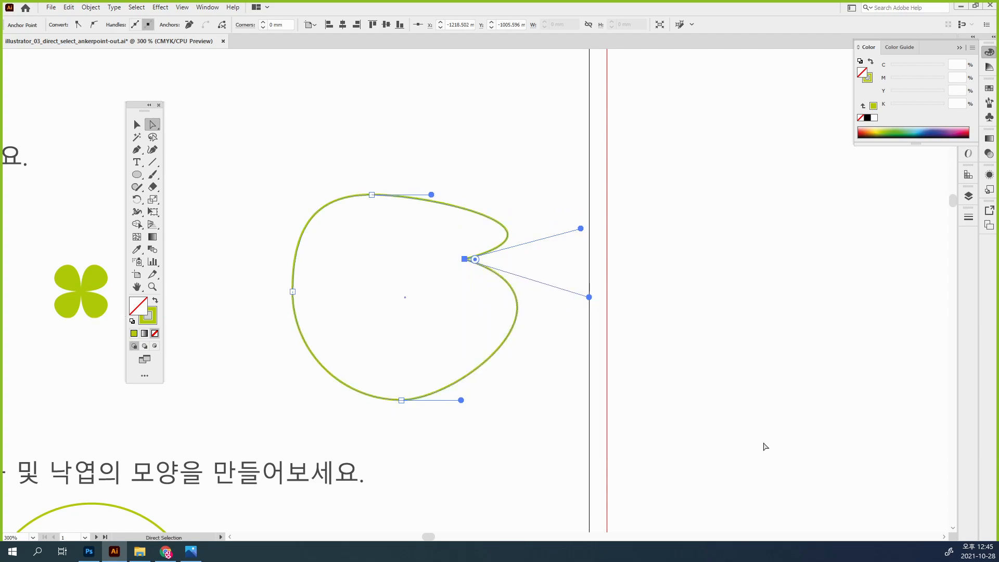
Undo the third circle's edits back to its original round shape, along with the clover's fill and stroke swap
key(ctrl+z)
key(ctrl+z)
key(ctrl+z)
key(ctrl+z)
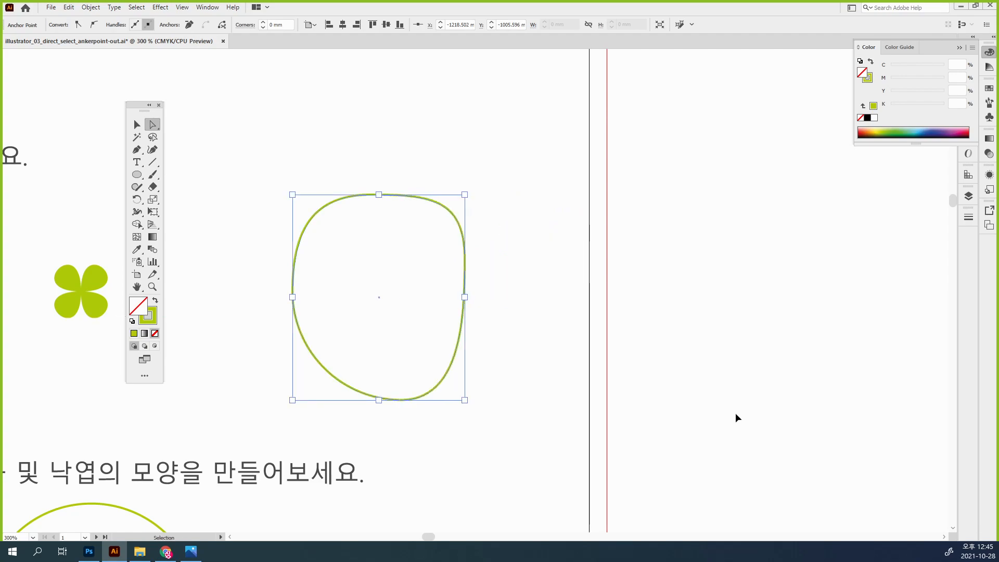
key(ctrl+z)
key(ctrl+z)
key(ctrl+z)
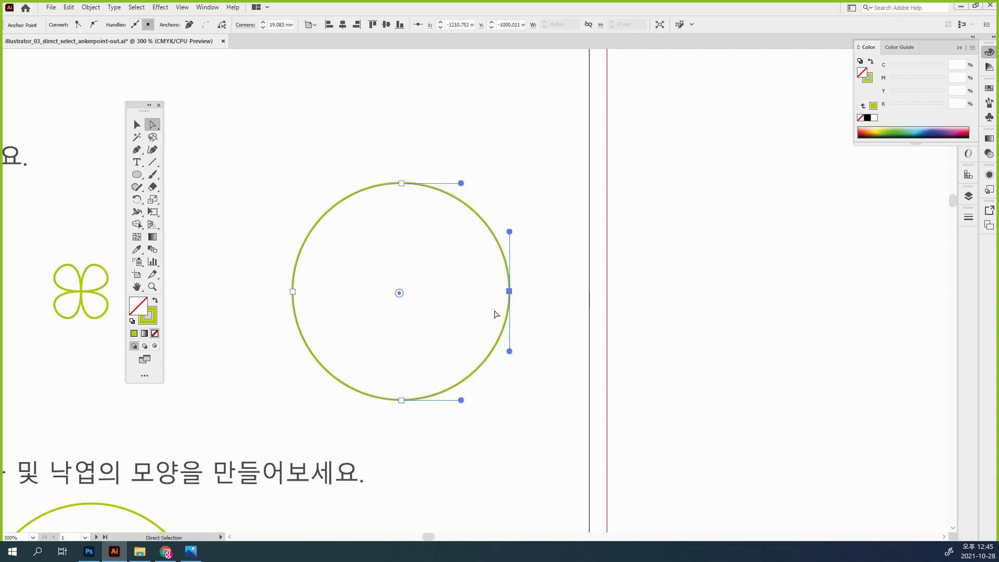
Bend only the upper direction handle of the third circle's right anchor outward to form a notch, and deselect the circle
drag(510, 232, 572, 241)
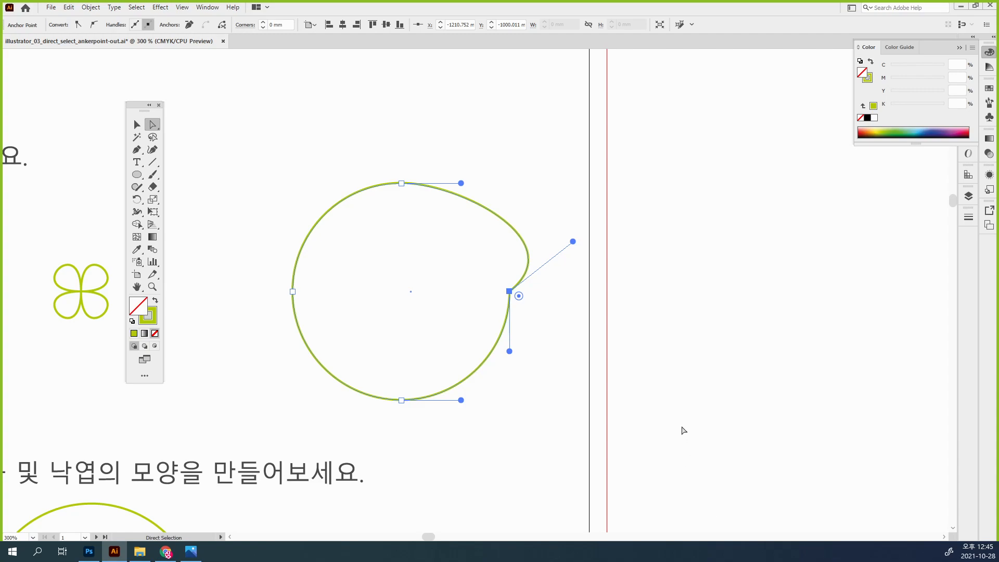
key(ctrl+minus)
key(ctrl+minus)
key(ctrl+minus)
key(ctrl+minus)
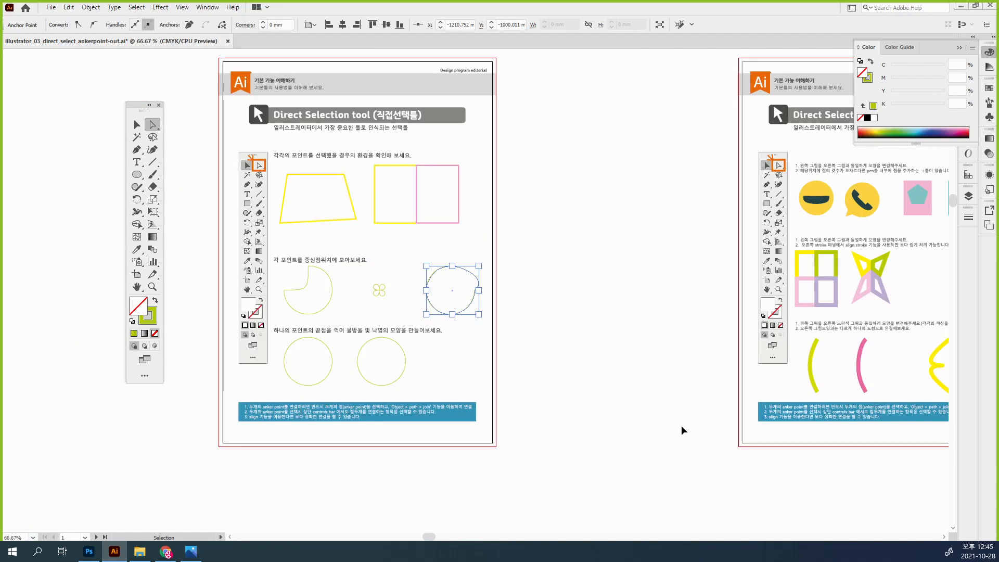
click(716, 359)
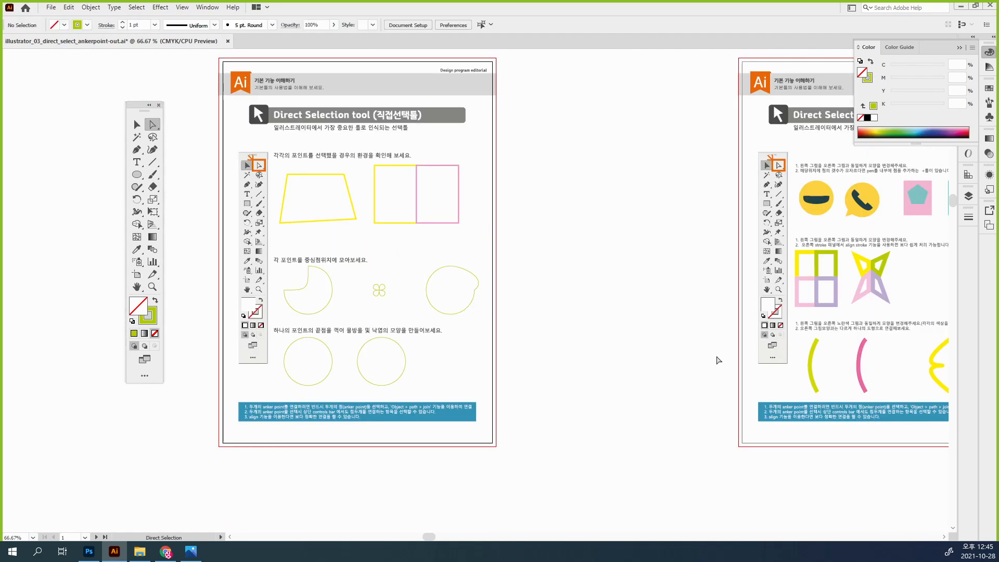
Examine the second worksheet's exercises by selecting the pentagon artwork and the four coloured frames to inspect their anchor points
drag(716, 359, 434, 312)
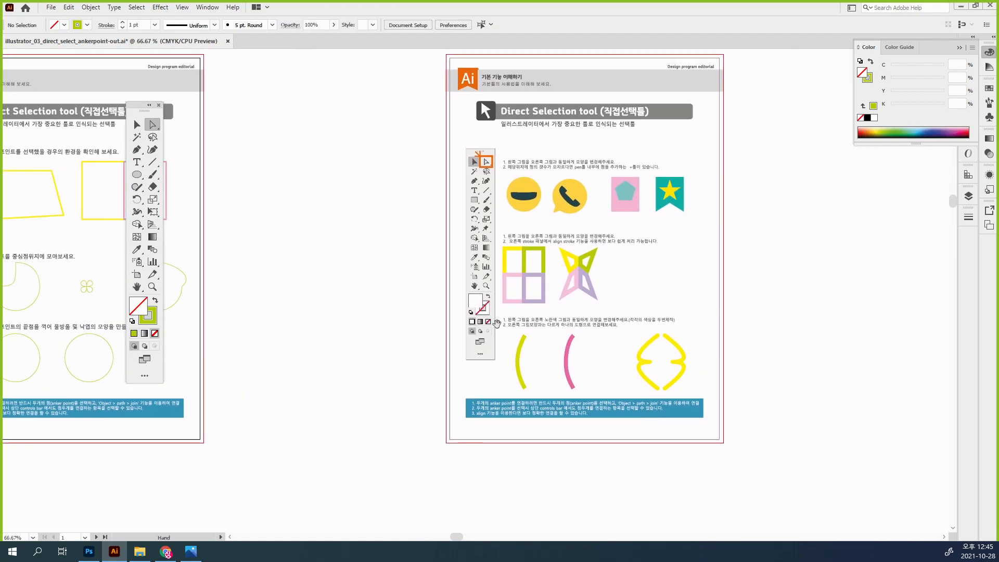
drag(485, 159, 756, 361)
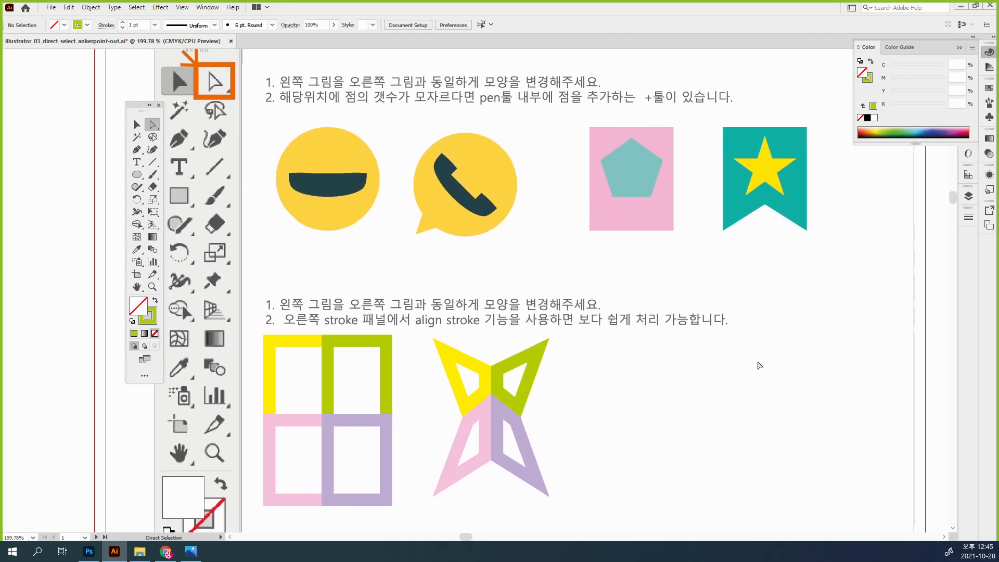
click(289, 213)
click(626, 186)
drag(700, 247, 579, 146)
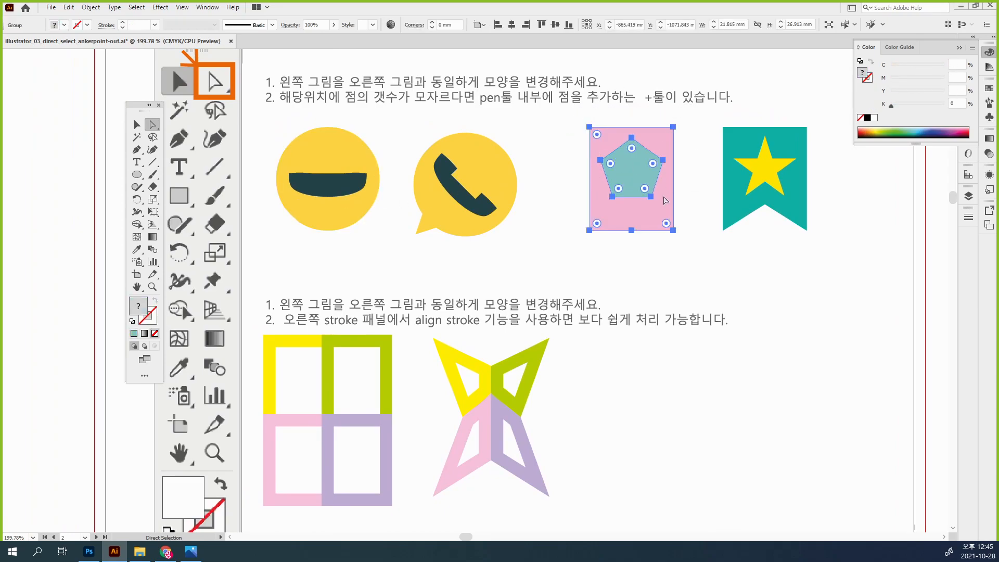
drag(608, 509, 259, 325)
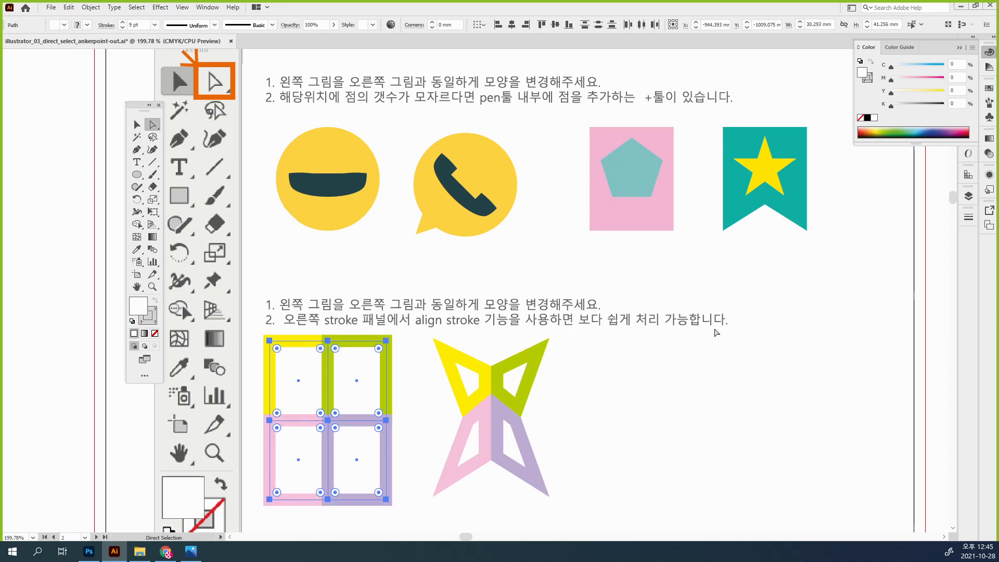
Select the pink pentagon artwork, move the floating toolbox closer to it, and activate the Add Anchor Point tool
drag(704, 249, 720, 224)
key(z)
drag(486, 274, 718, 274)
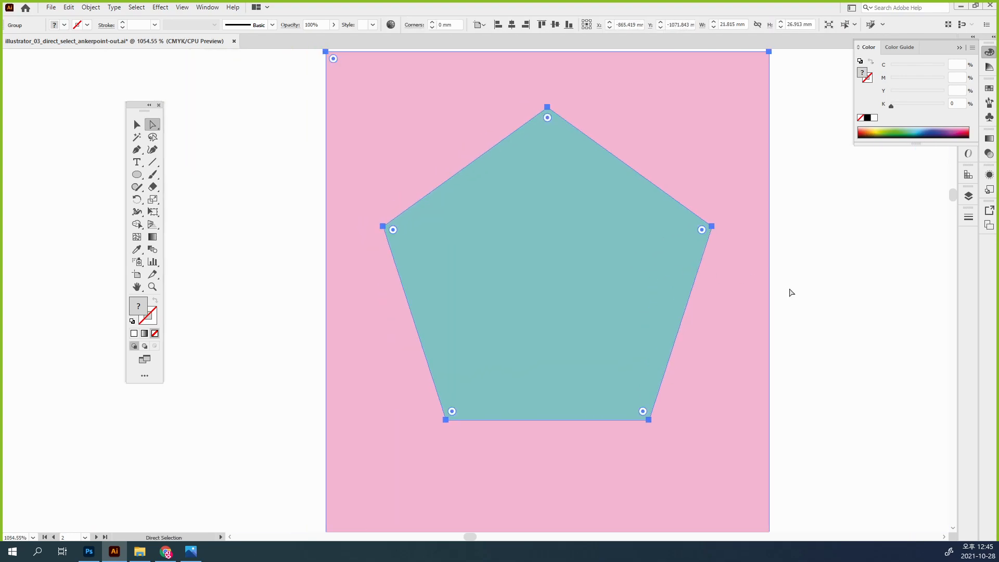
drag(138, 109, 235, 110)
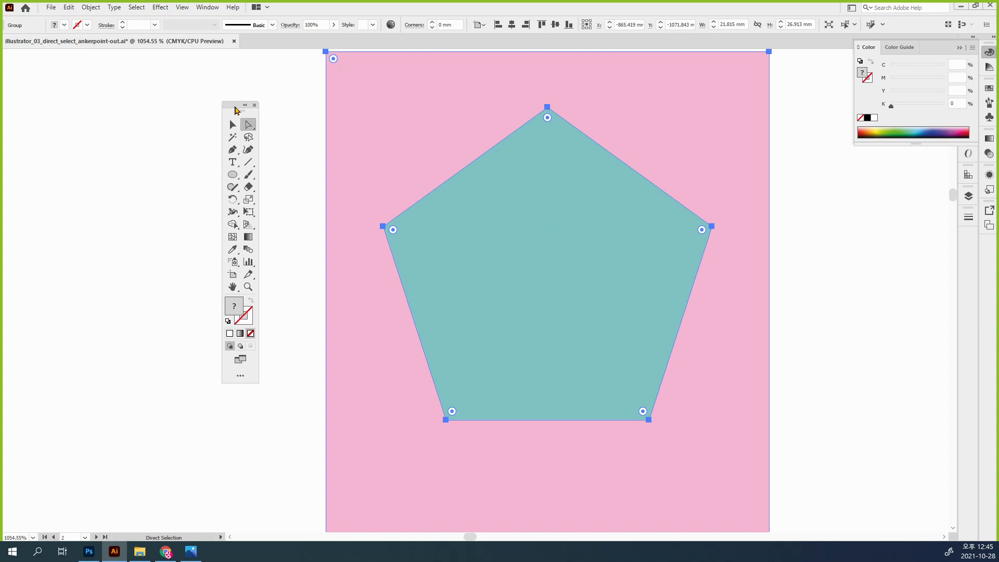
click(235, 151)
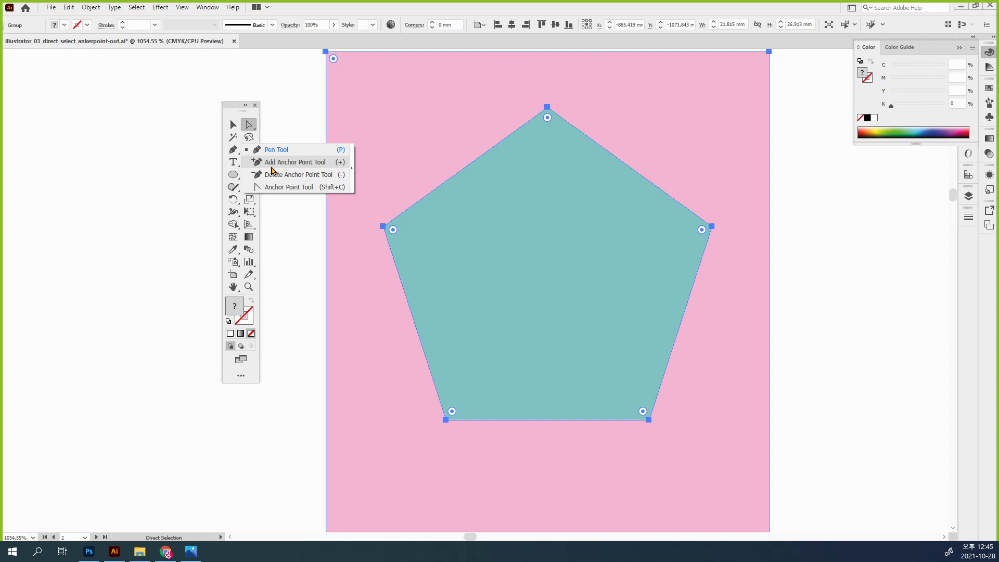
click(271, 167)
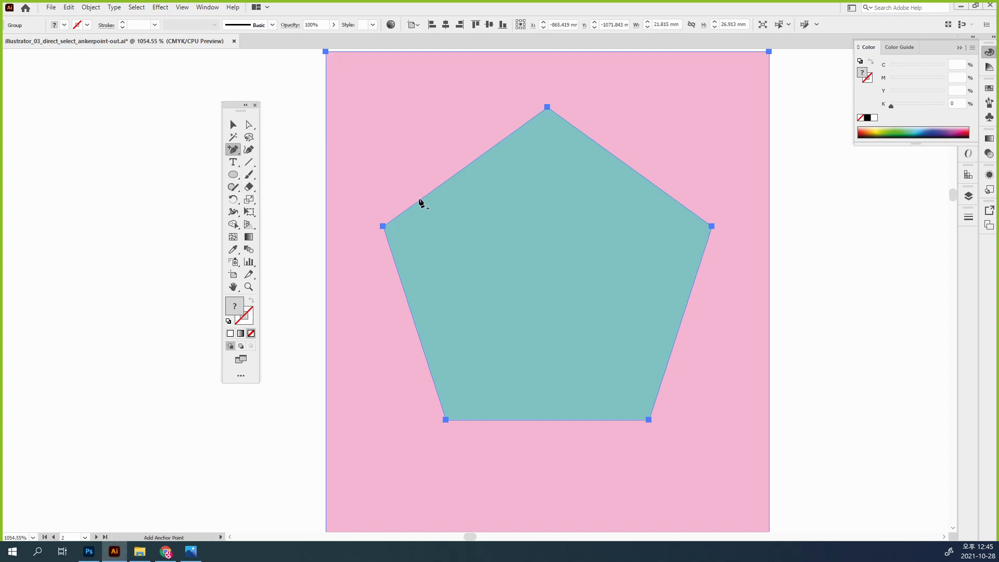
Add one anchor point near the middle of each of the pentagon's five edges
click(472, 162)
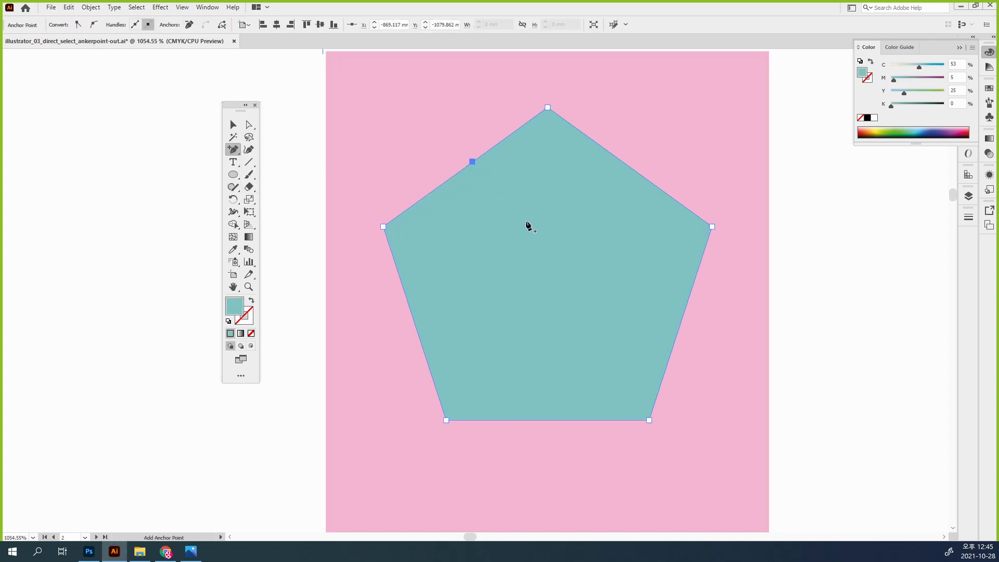
click(616, 157)
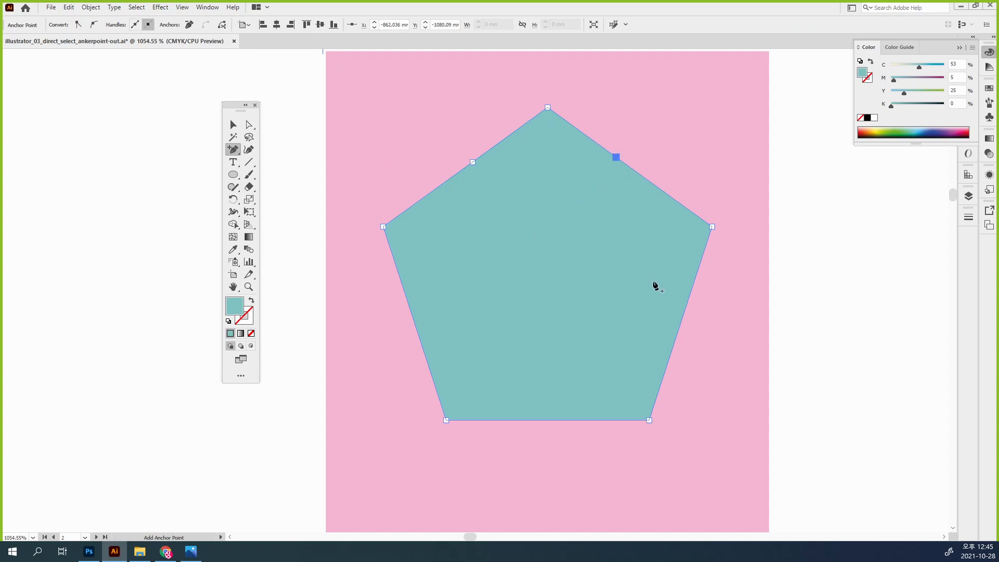
click(686, 304)
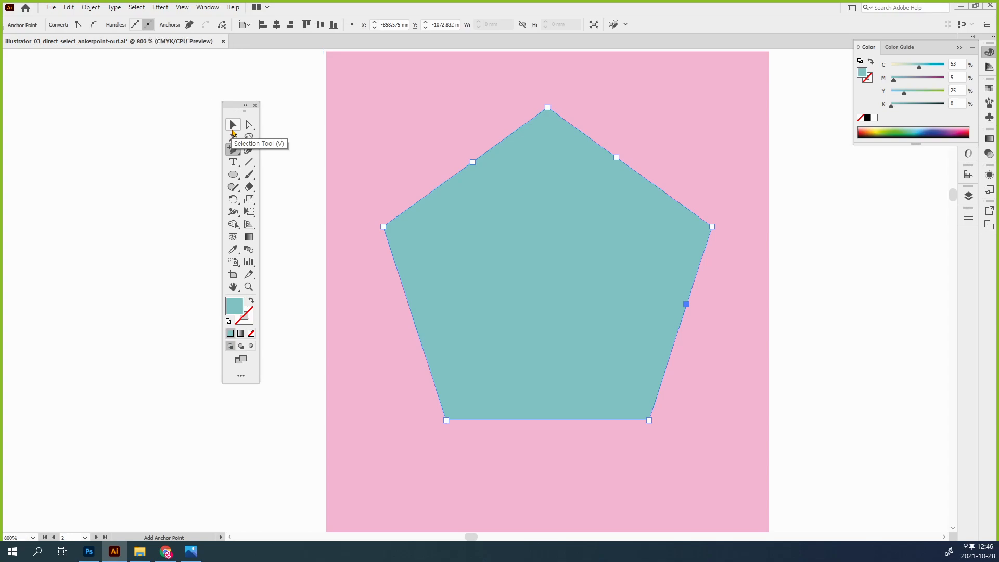
key(ctrl+minus)
key(ctrl+minus)
key(ctrl+minus)
drag(264, 271, 377, 161)
click(485, 192)
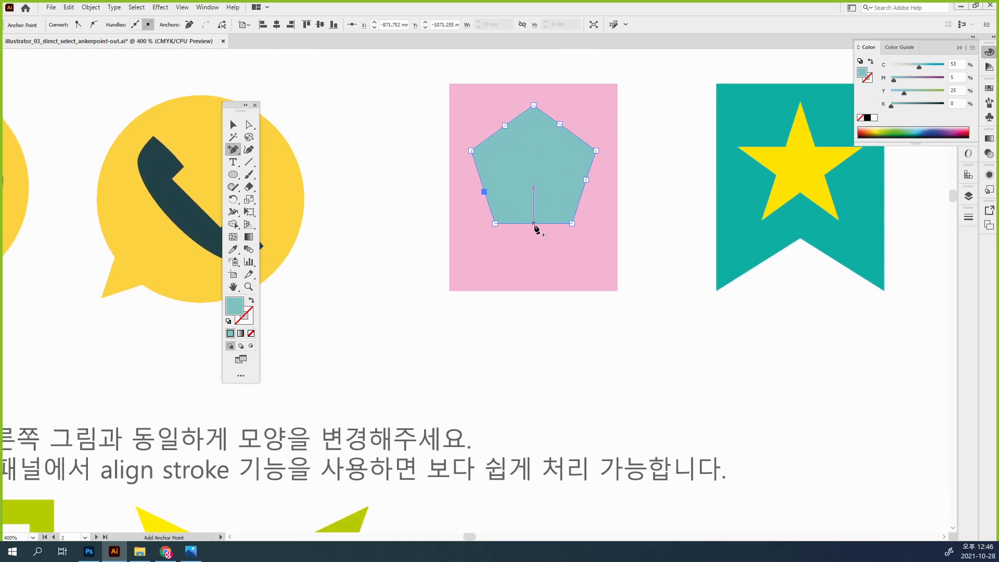
click(533, 223)
key(ctrl+minus)
key(ctrl+minus)
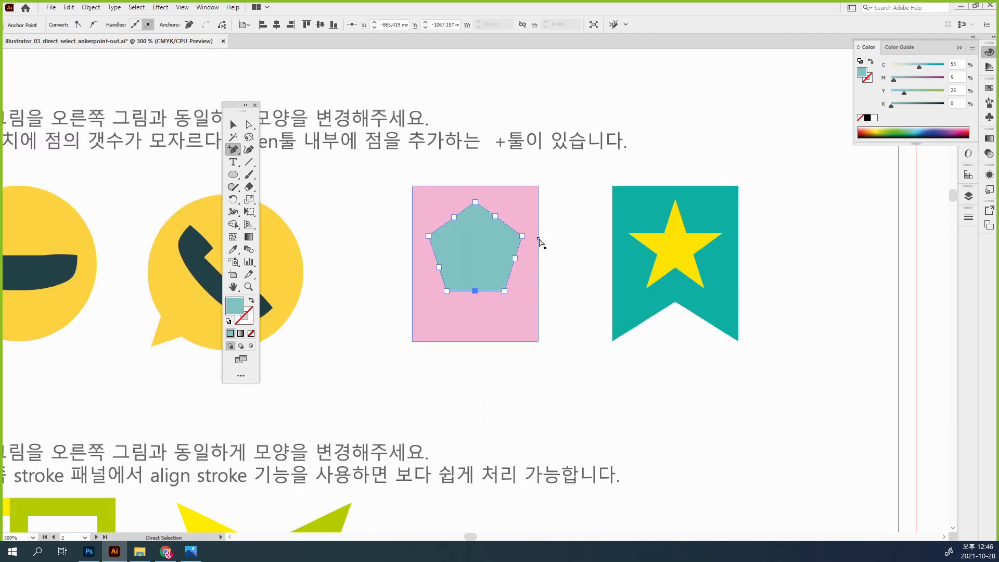
Select the pentagon artwork and examine its added anchor points and the Pen tool variants for adding them
drag(525, 344, 715, 222)
drag(674, 423, 312, 328)
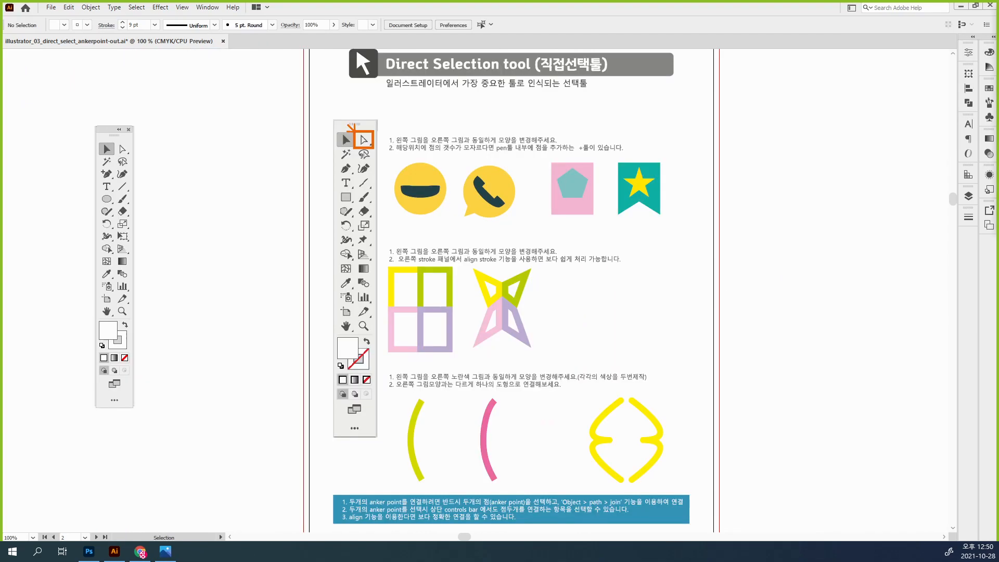
drag(529, 153, 679, 231)
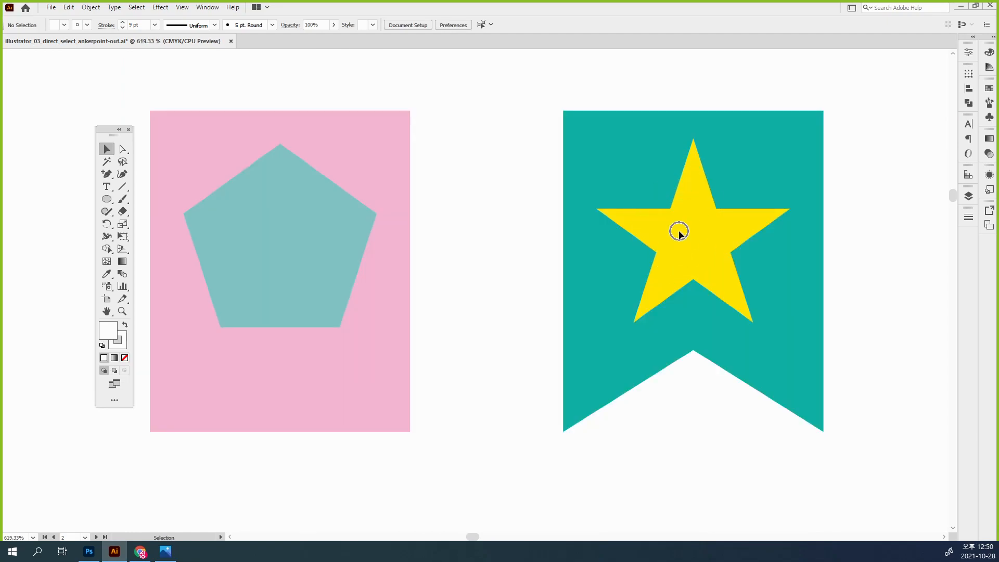
click(305, 277)
drag(455, 281, 658, 297)
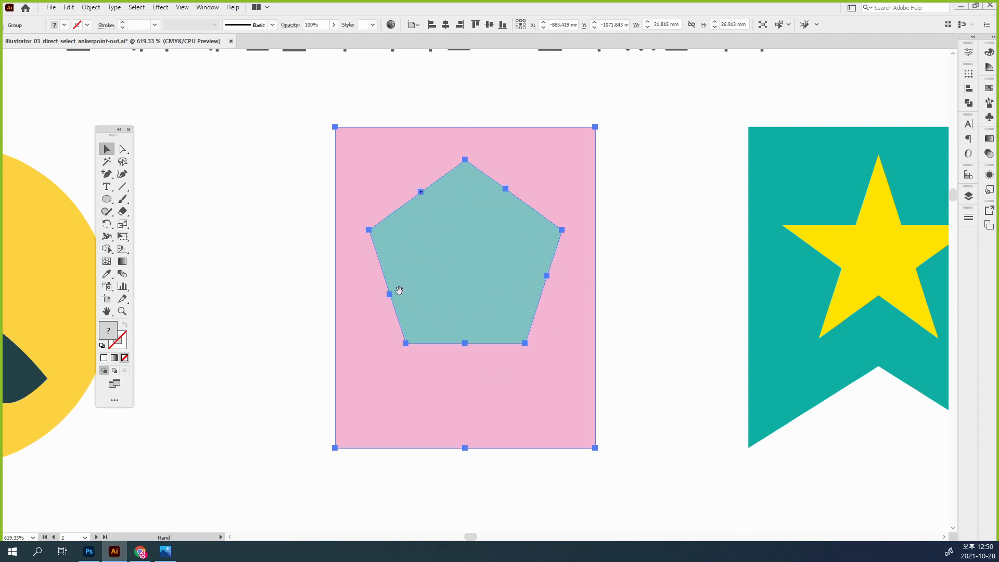
click(108, 175)
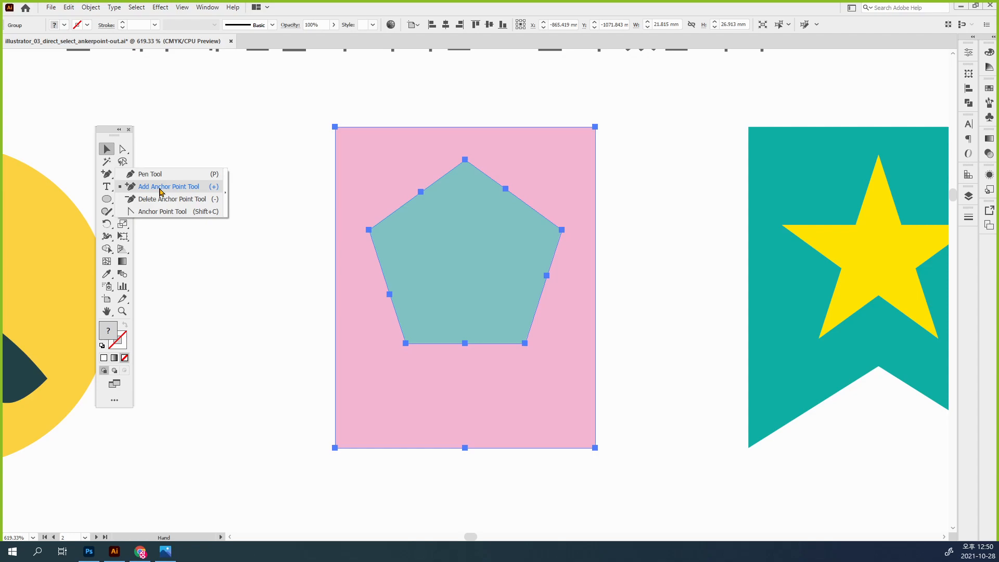
click(416, 190)
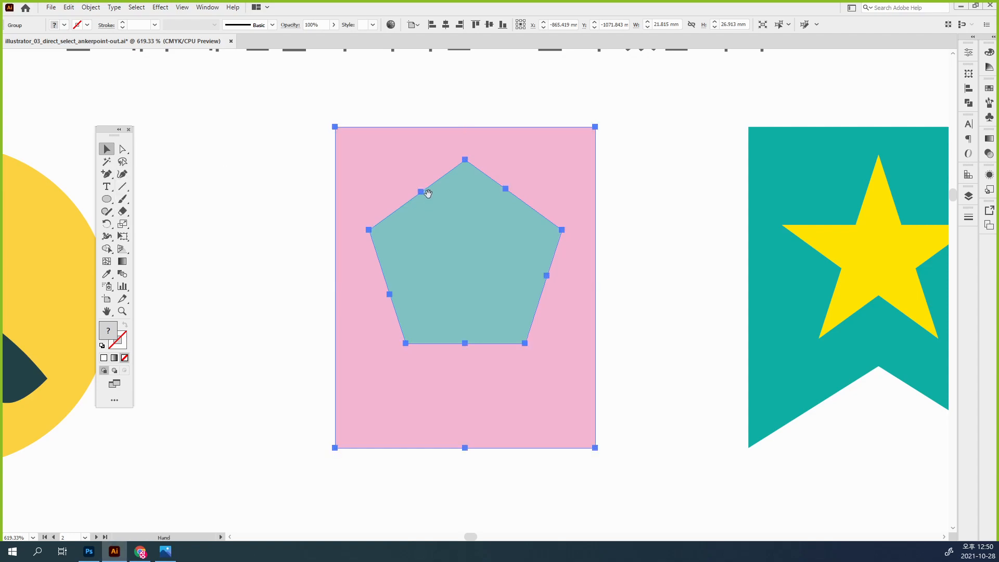
Direct-select the added anchors on the pentagon's two upper edges and move them together inward to shape the star's top point
click(124, 153)
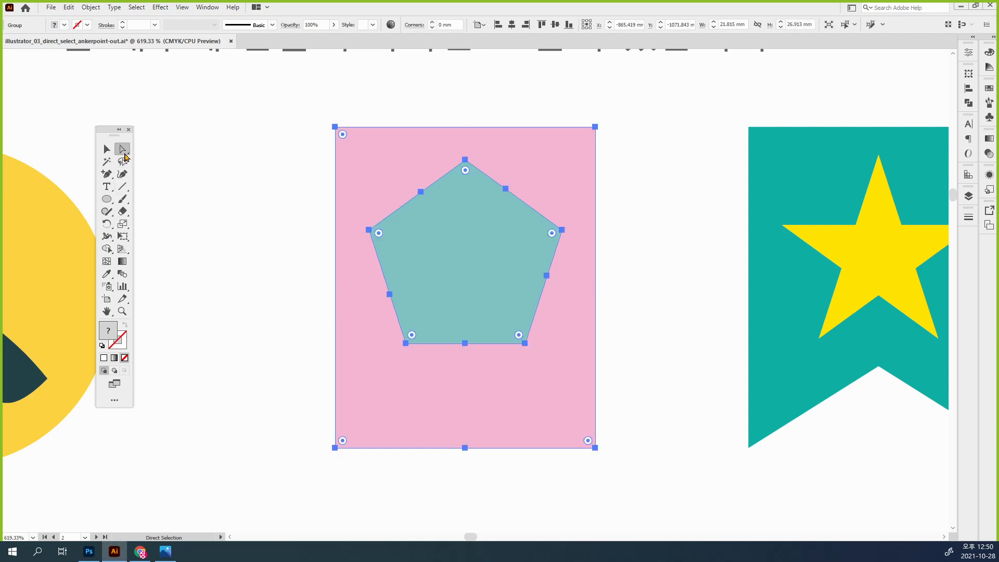
click(248, 187)
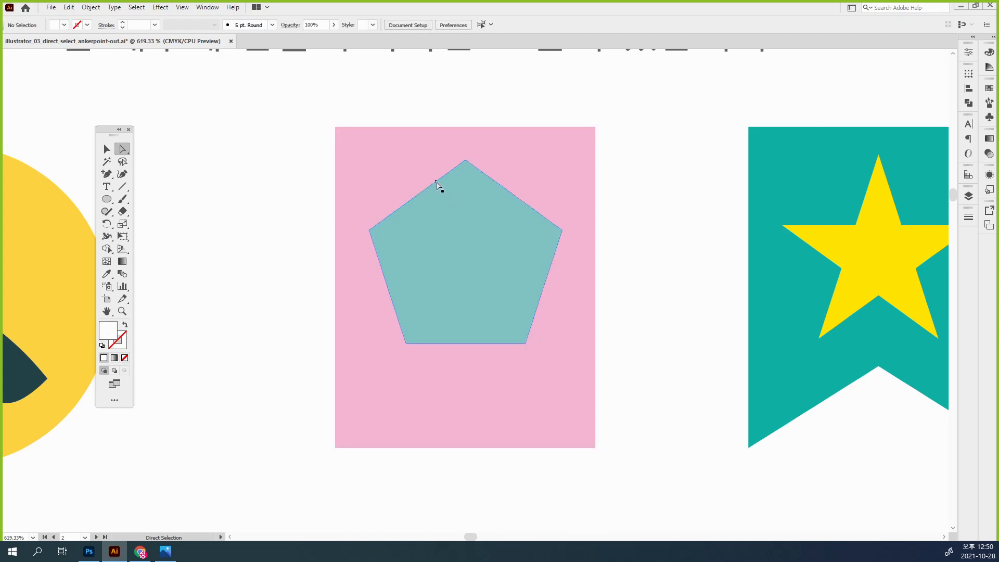
click(422, 193)
click(420, 192)
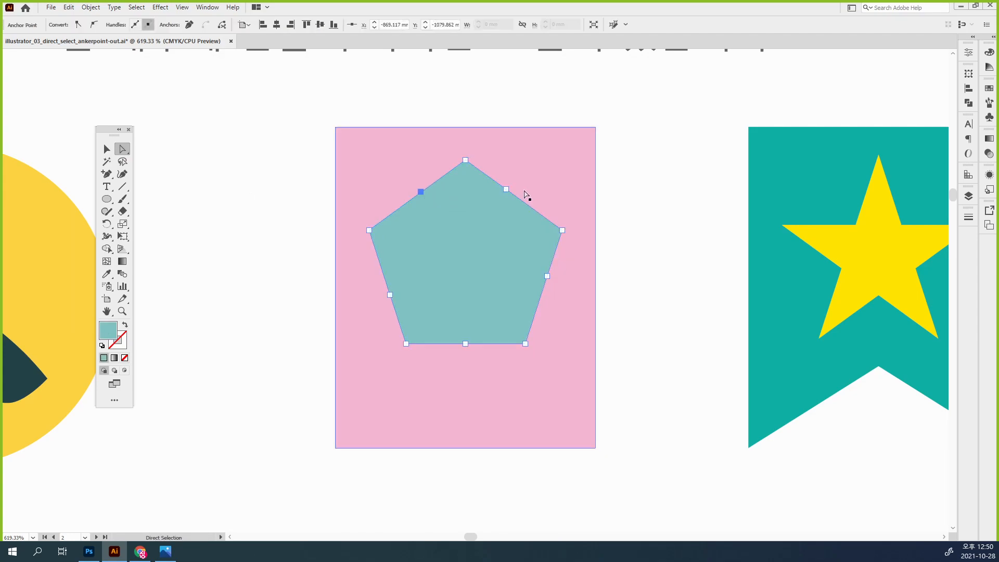
shift+click(506, 190)
drag(506, 190, 502, 223)
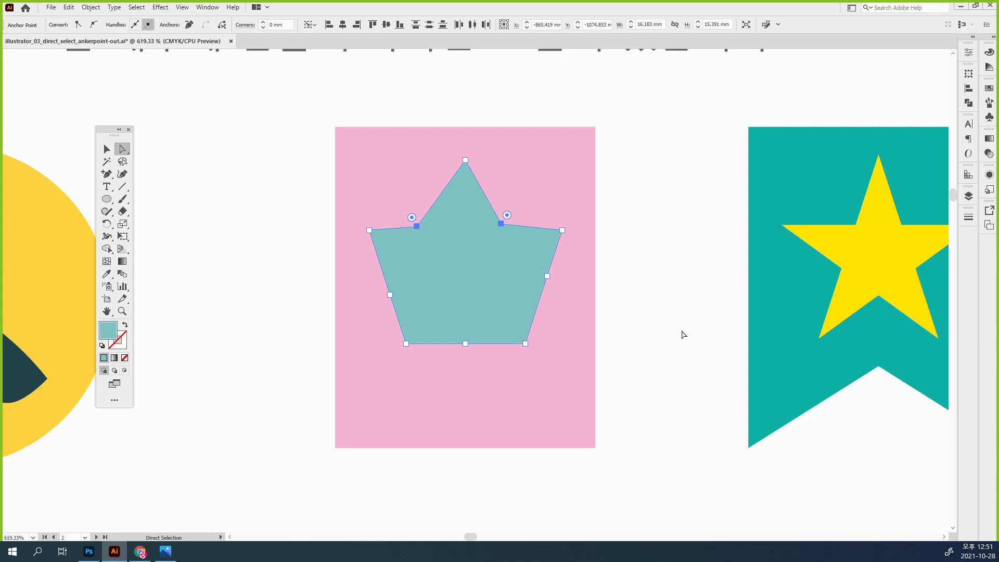
Compare the shape with the yellow star, shift the two upper inner anchors slightly down and right together, and deselect the shape
drag(812, 234, 627, 218)
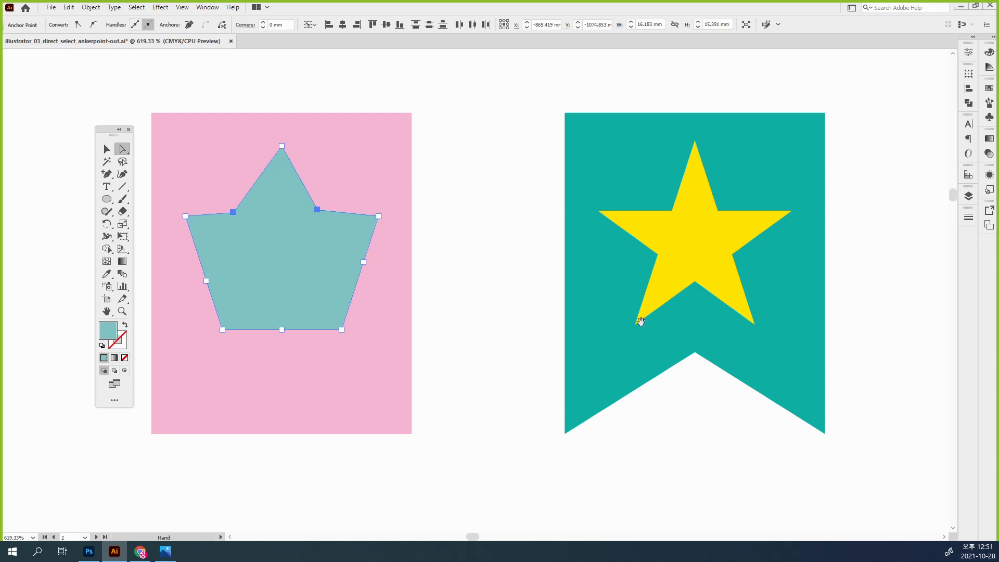
drag(565, 305, 827, 291)
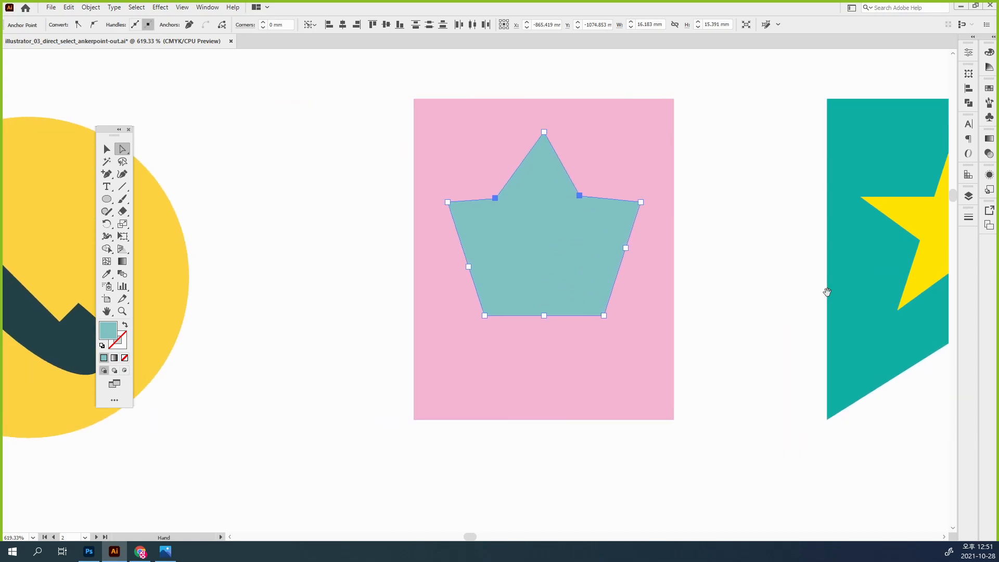
drag(579, 195, 586, 198)
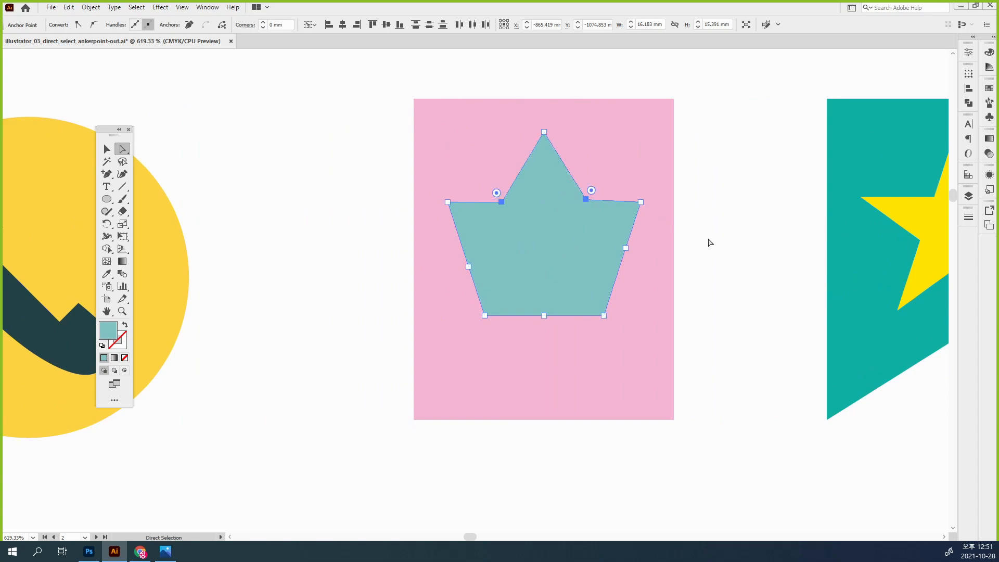
click(729, 247)
Move the added anchor on the right edge and the one on the upper-right edge inward individually to form the right star arm
click(586, 201)
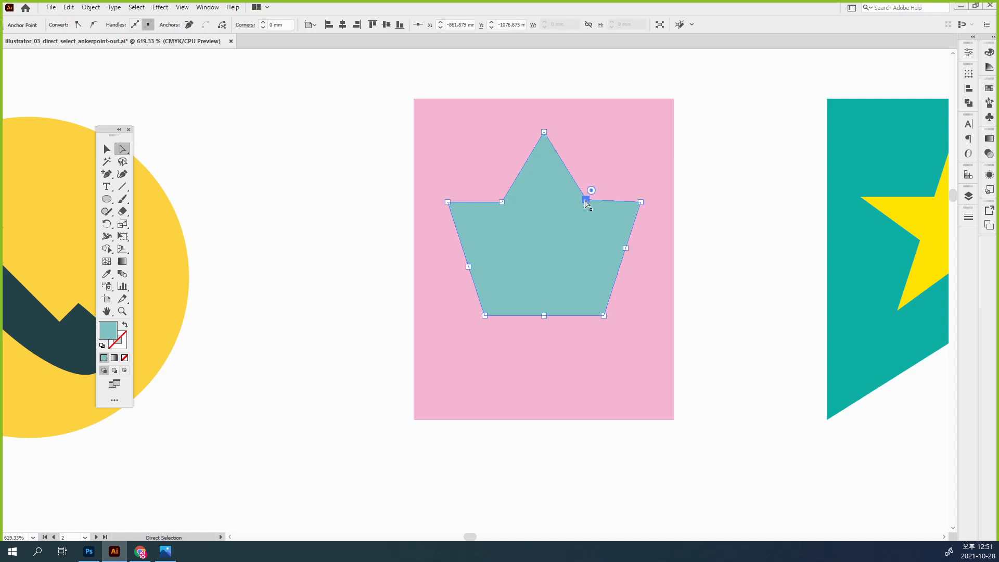
shift+click(618, 206)
drag(585, 201, 585, 200)
drag(625, 247, 586, 251)
drag(585, 203, 571, 205)
Move the added anchors on the bottom, left and upper-left edges inward to complete the five-pointed star
drag(544, 315, 539, 289)
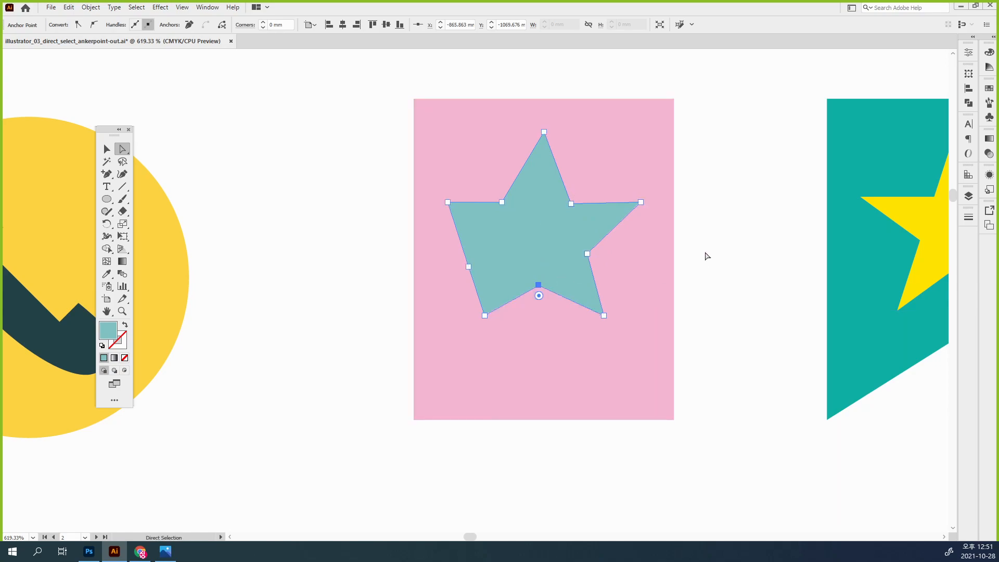
drag(469, 266, 510, 248)
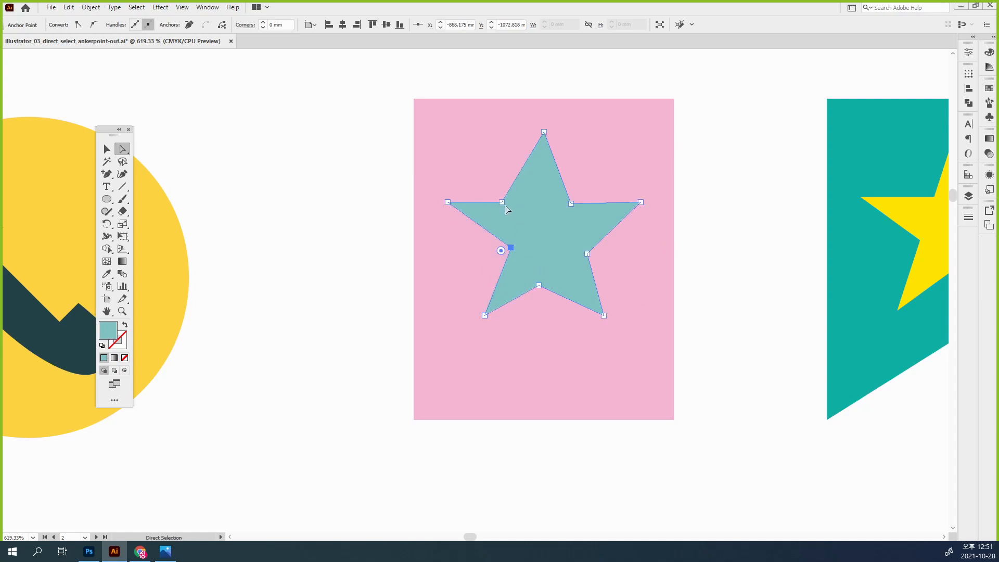
drag(501, 202, 521, 202)
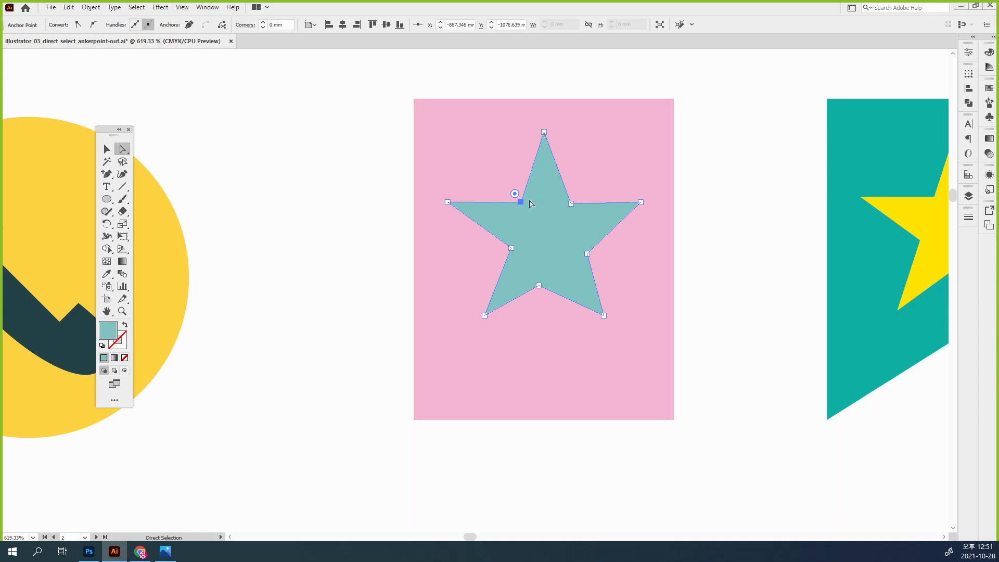
Fine-tune the star's upper-right, bottom and right inner anchors so its arms match the yellow reference star
click(571, 203)
drag(570, 203, 569, 202)
click(182, 7)
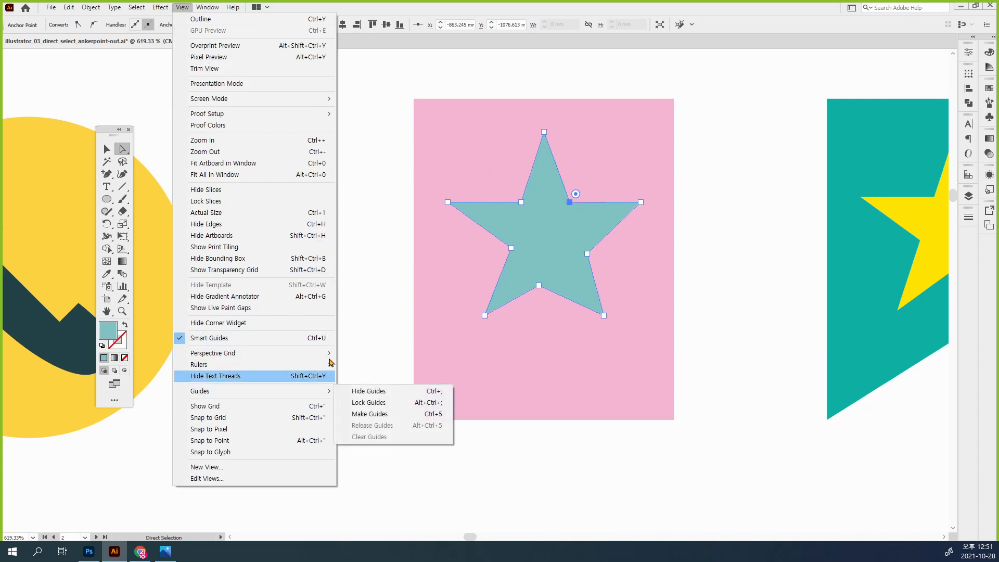
click(357, 294)
drag(540, 285, 546, 283)
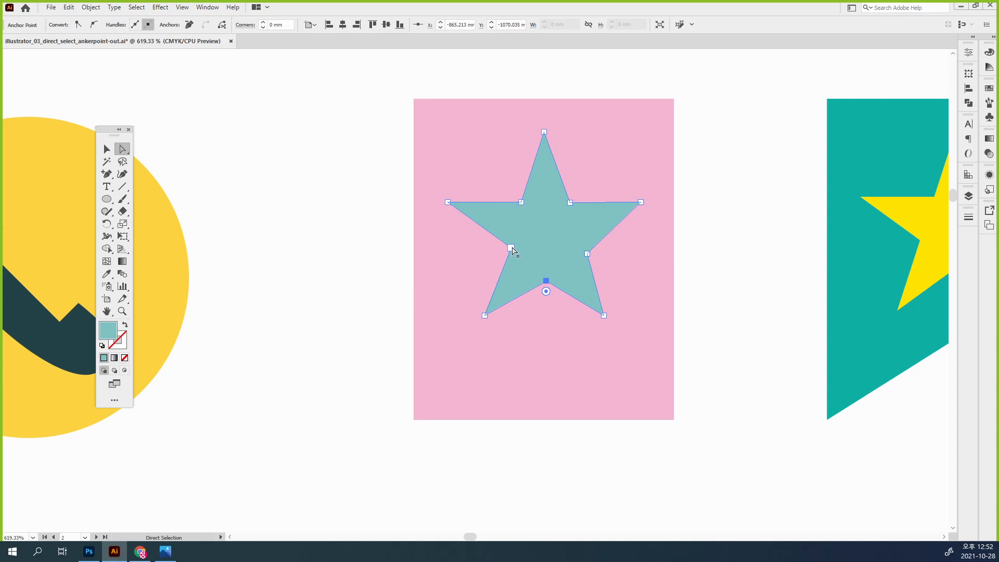
drag(546, 283, 580, 243)
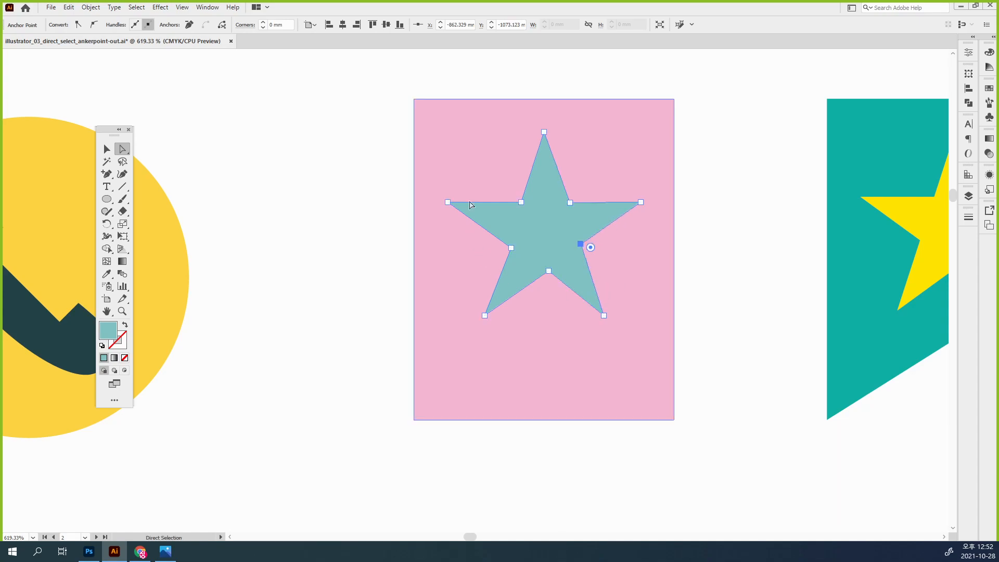
Raise the middle anchor of the pink rectangle's bottom edge to form a notched banner like the teal reference
click(736, 314)
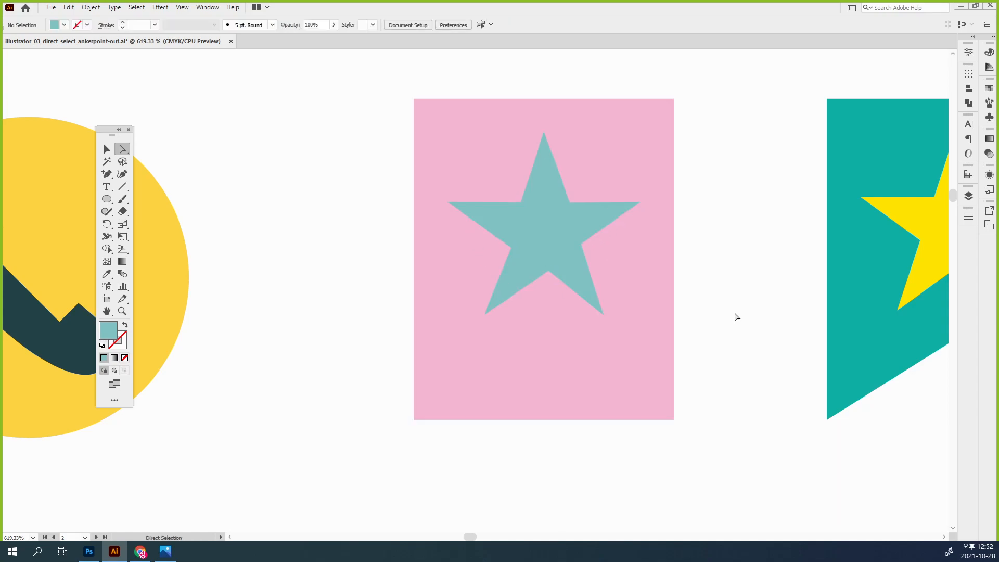
key(ctrl+minus)
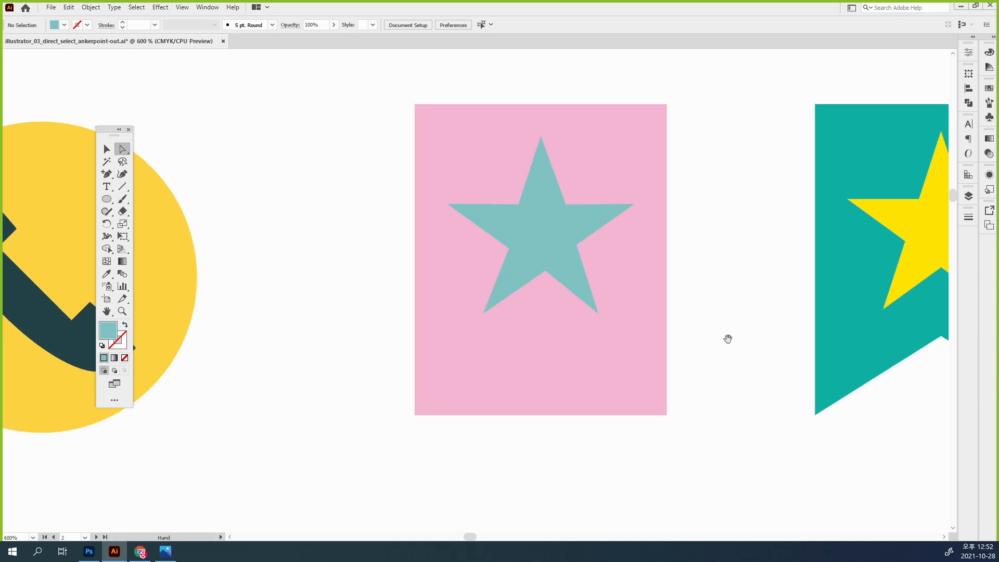
scroll(727, 341, down, 2)
drag(567, 367, 507, 318)
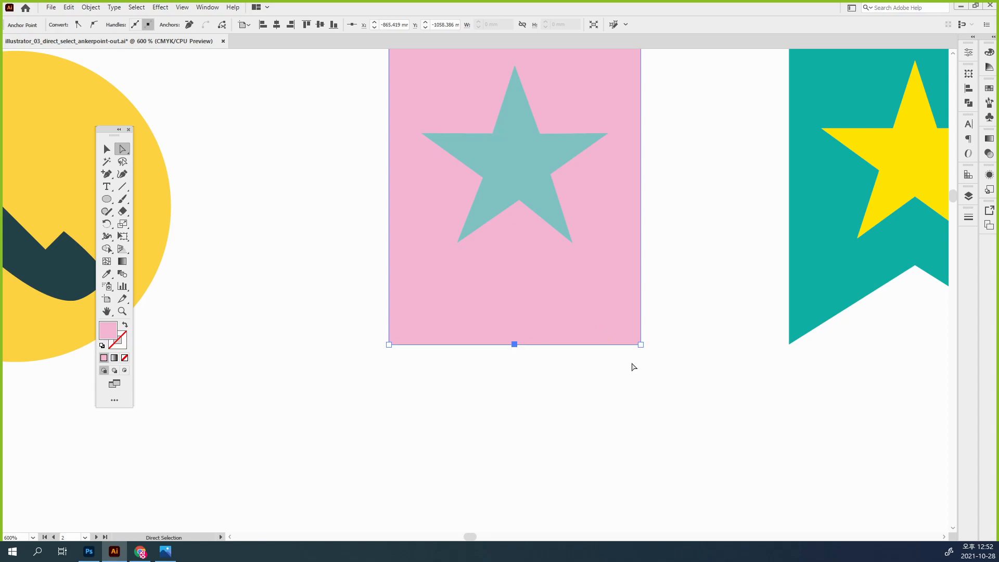
drag(516, 343, 514, 267)
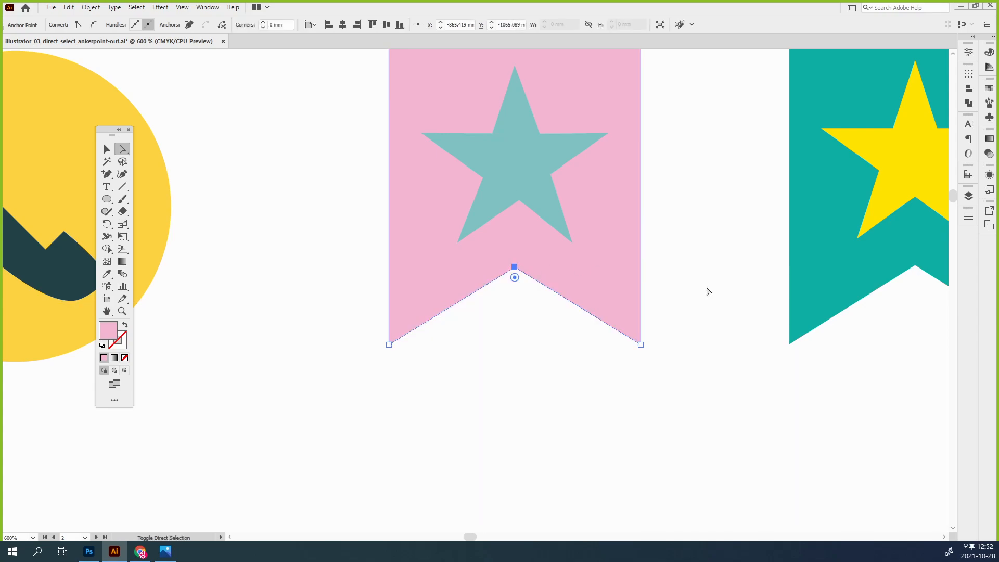
Align the star's lower inner anchor and top tip with the banner's notch anchor on one vertical line, and deselect
shift+click(518, 199)
shift+click(515, 65)
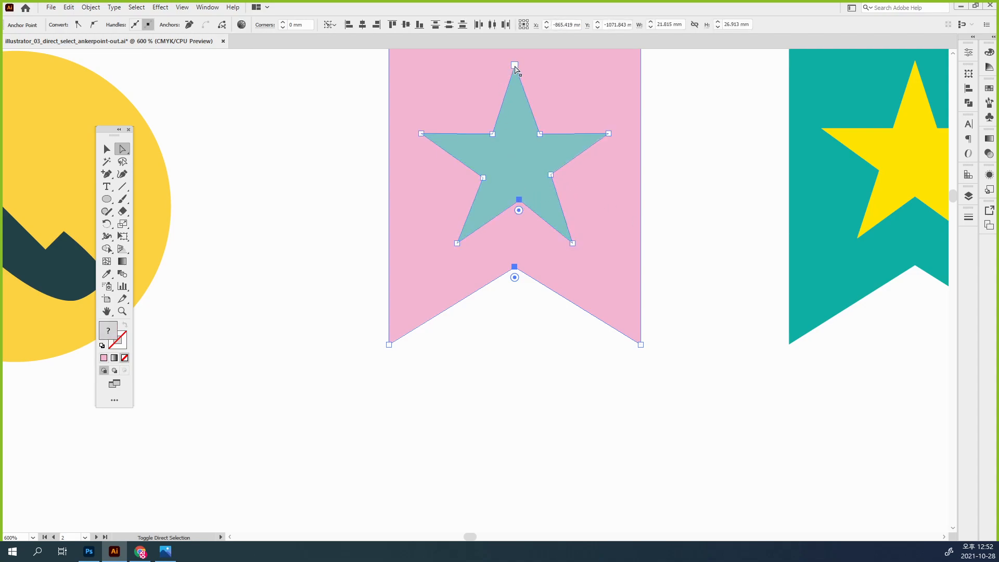
click(349, 26)
click(770, 355)
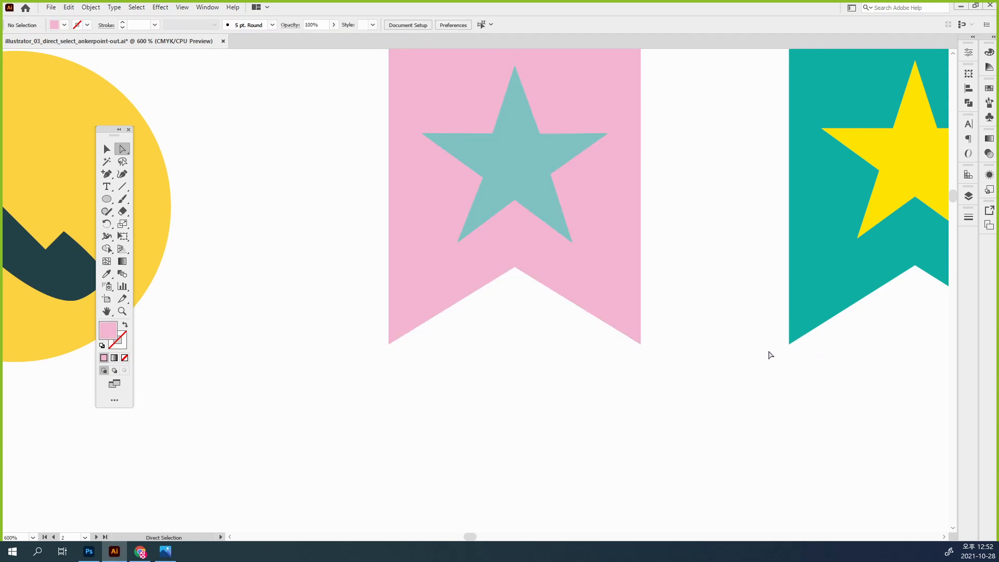
Select the four yellow, green, pink and purple rectangular frames of the butterfly exercise
key(ctrl+minus)
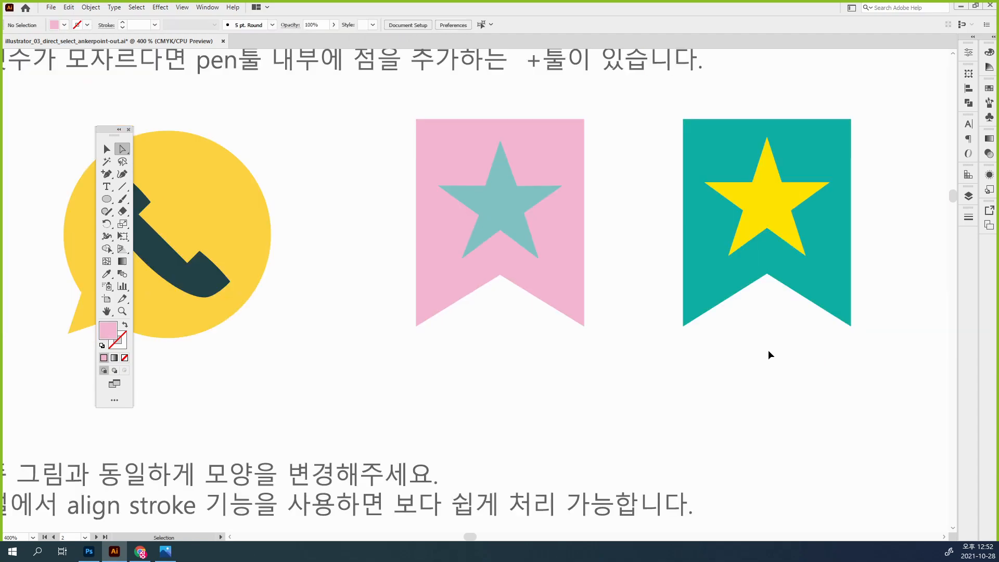
mouse_move(379, 465)
mouse_down()
mouse_move(426, 412)
mouse_move(728, 172)
mouse_up()
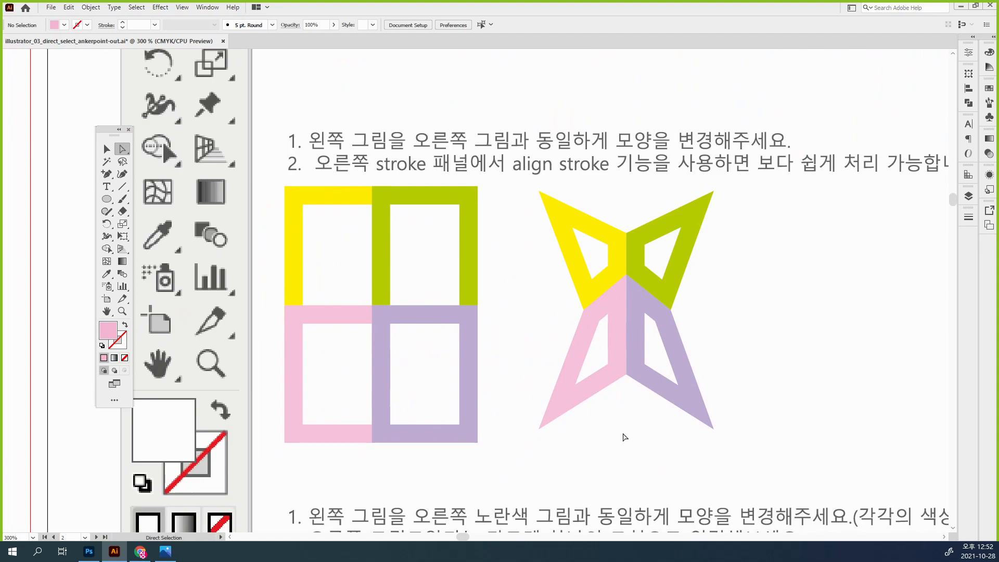
key(v)
mouse_move(509, 472)
mouse_down()
mouse_move(232, 198)
mouse_move(267, 156)
mouse_up()
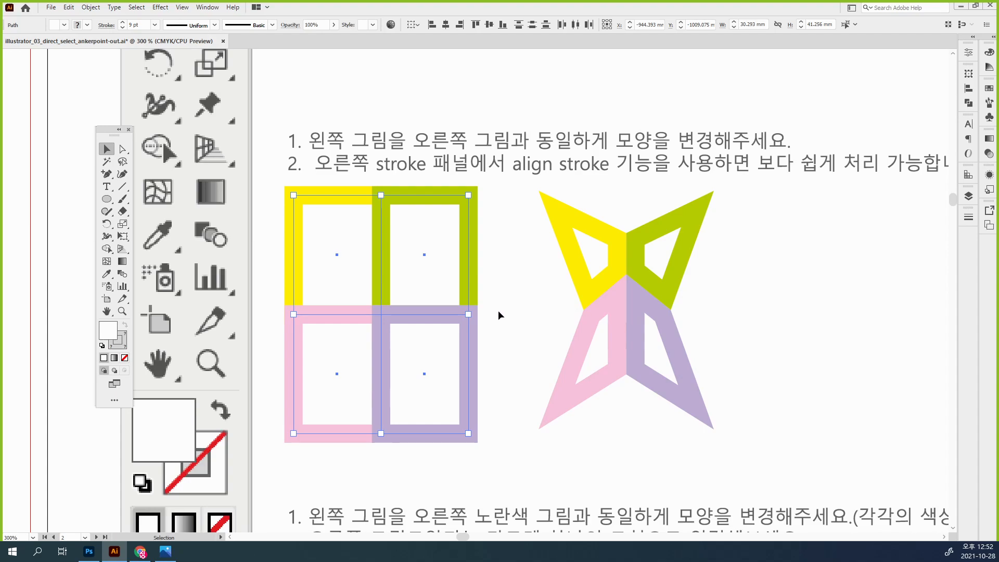
right_click(528, 313)
click(522, 344)
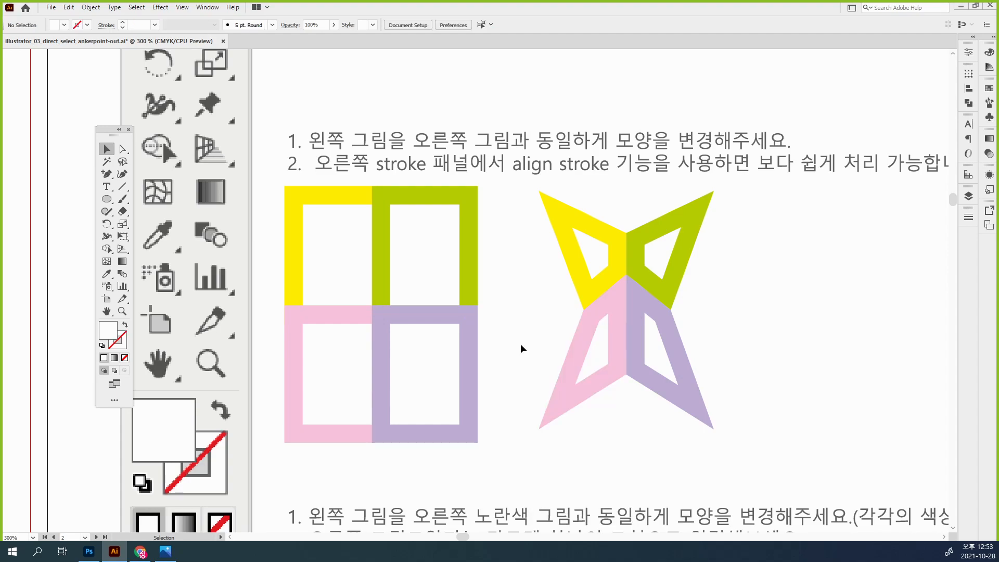
drag(501, 420, 283, 230)
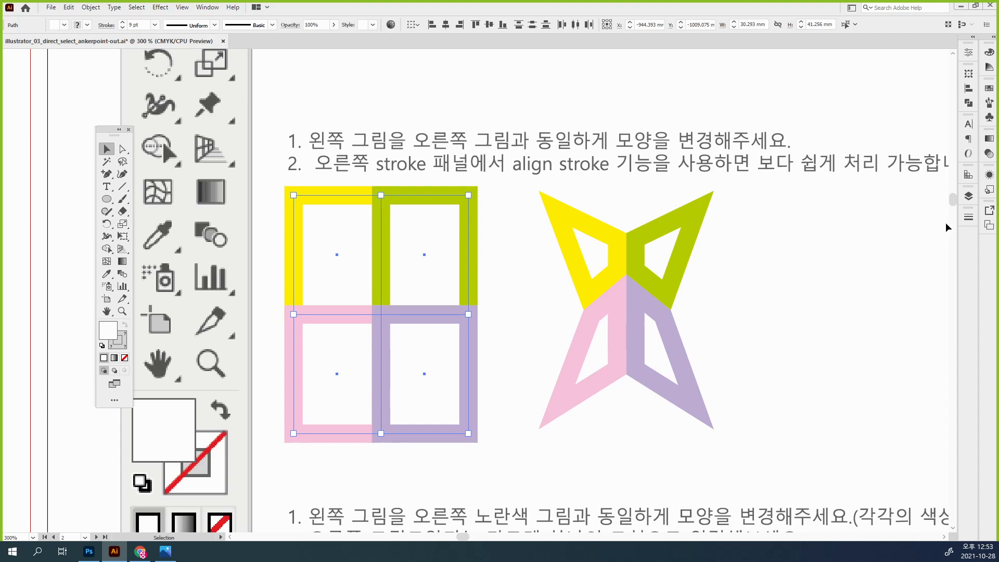
Compare the paths of the four frames with the butterfly reference in Outline view and return to the colour preview
key(a)
key(ctrl+y)
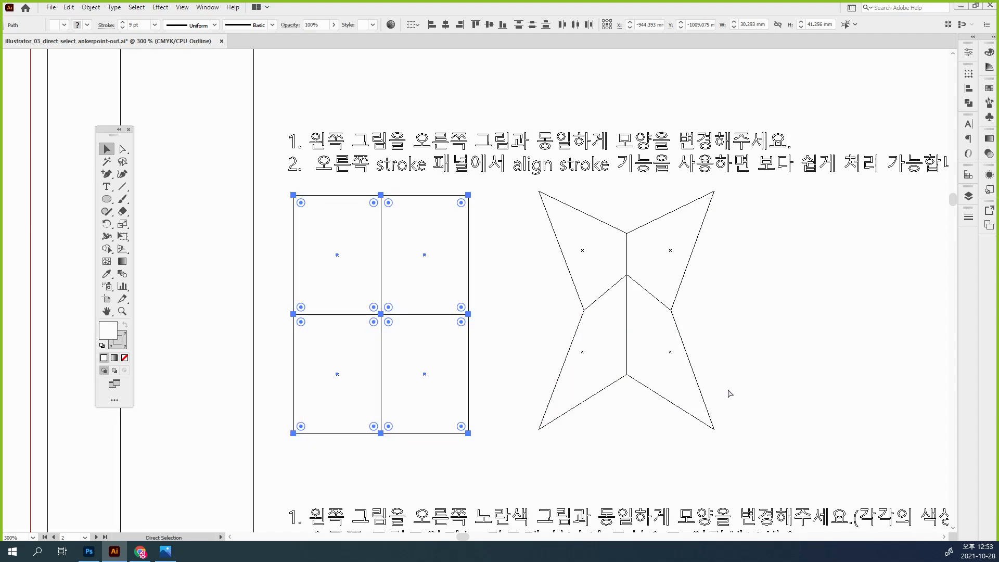
key(v)
key(ctrl+y)
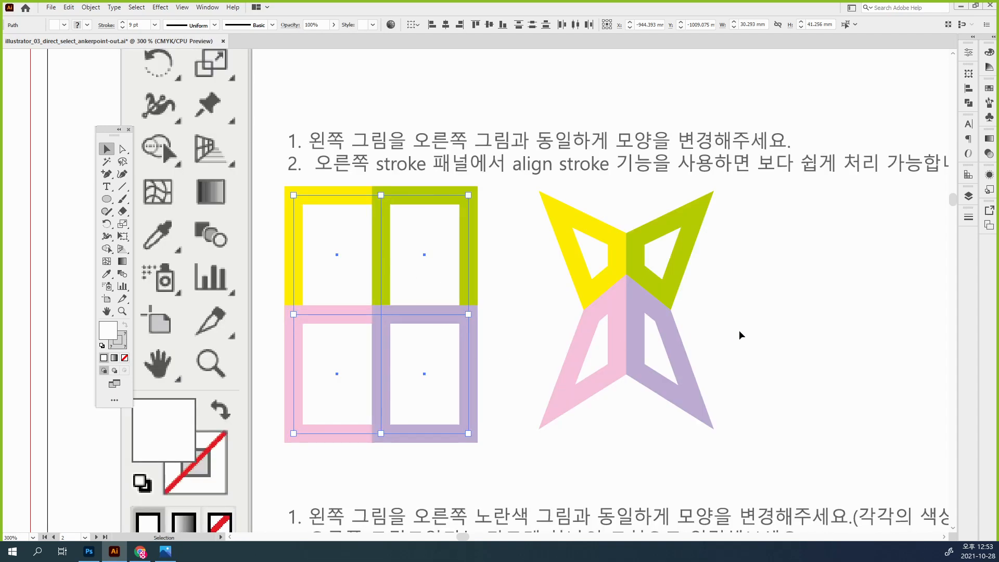
Align the 9 pt strokes of the four frames to the inside, move the stroke settings clear of the artwork, and deselect
mouse_move(968, 217)
mouse_down()
mouse_move(757, 288)
mouse_move(513, 251)
mouse_up()
click(512, 249)
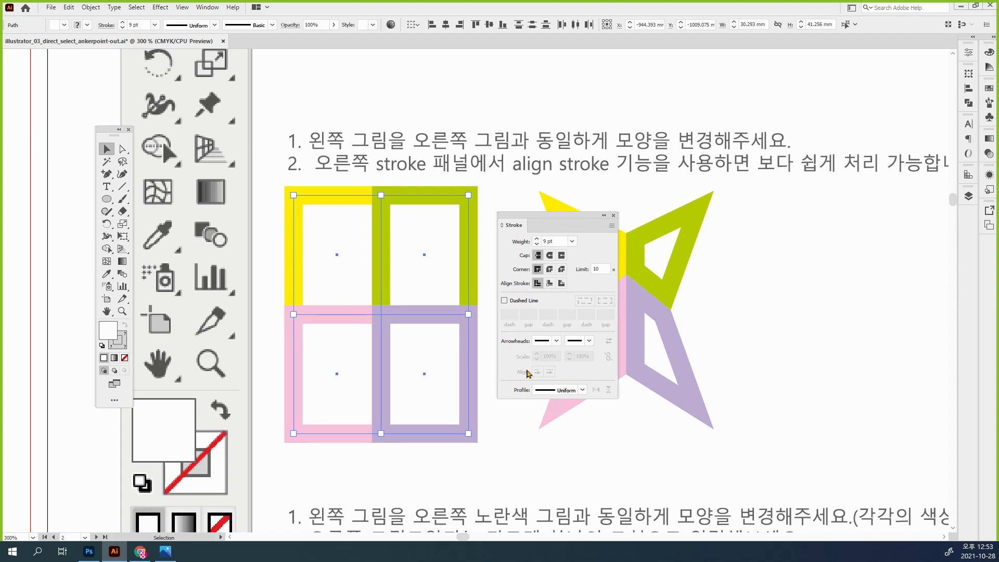
click(549, 284)
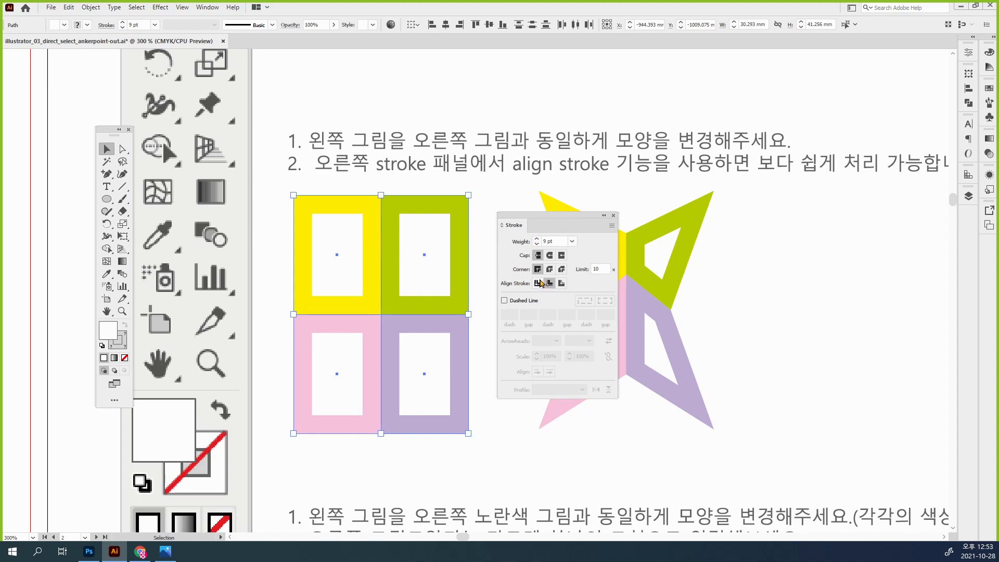
click(537, 283)
click(549, 284)
drag(572, 216, 818, 218)
click(539, 313)
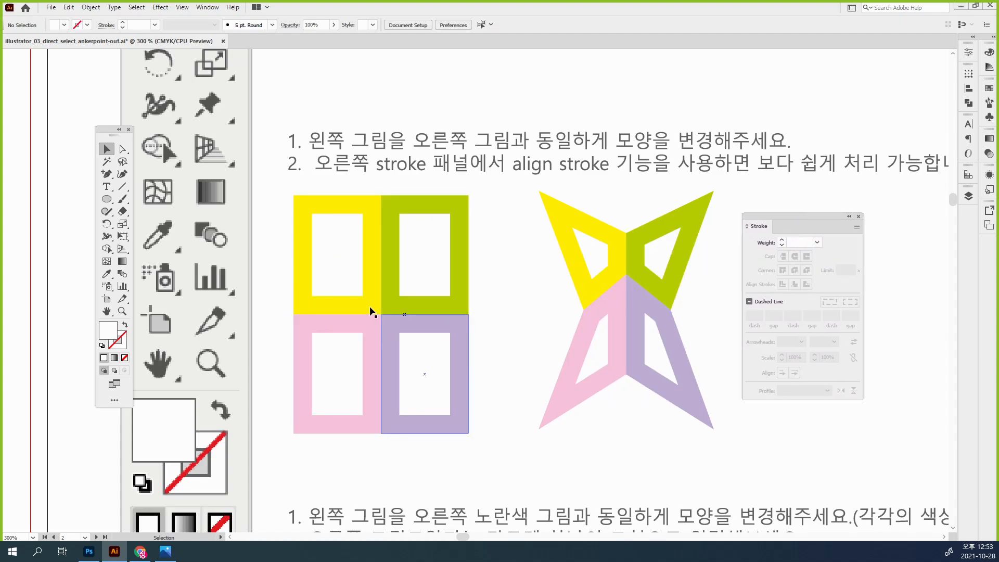
Scale the frames' middle row of anchors inward and raise the centre and bottom-centre anchors to form the butterfly's lower shape
key(a)
drag(275, 303, 488, 323)
key(s)
key(a)
drag(411, 476, 379, 266)
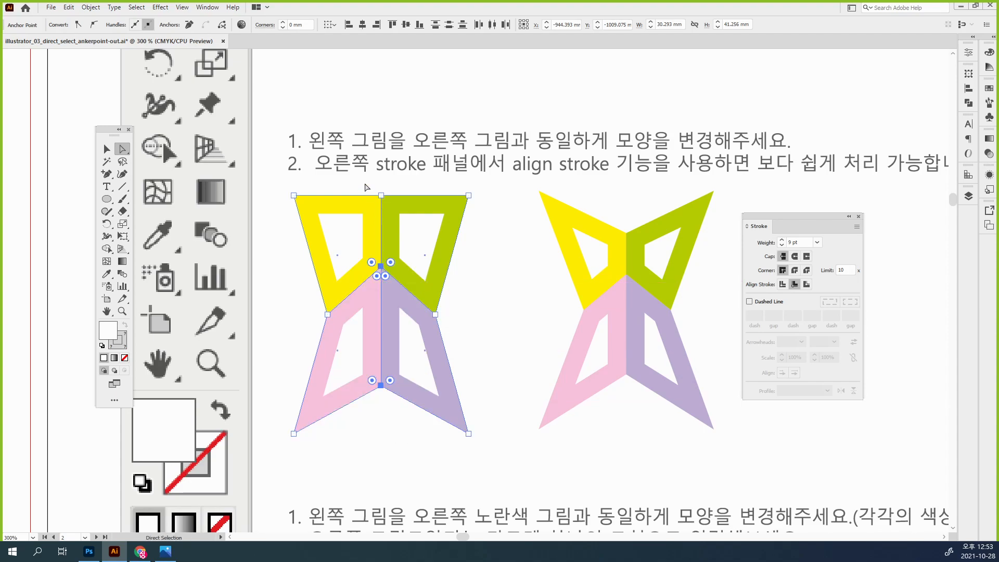
Lower the top-centre anchors shared by the yellow and green frames to complete the butterfly, and deselect
click(380, 196)
drag(382, 198, 382, 227)
click(494, 311)
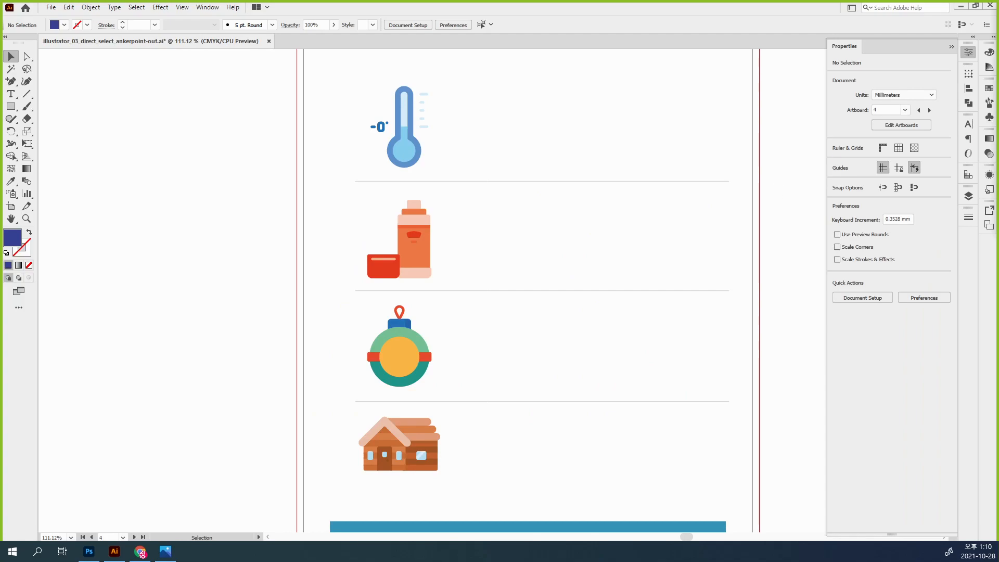
Draw a rectangle about 23.7 × 6 mm in the empty area beside the thermometer illustration
drag(497, 241, 531, 303)
drag(380, 134, 754, 236)
drag(629, 314, 629, 272)
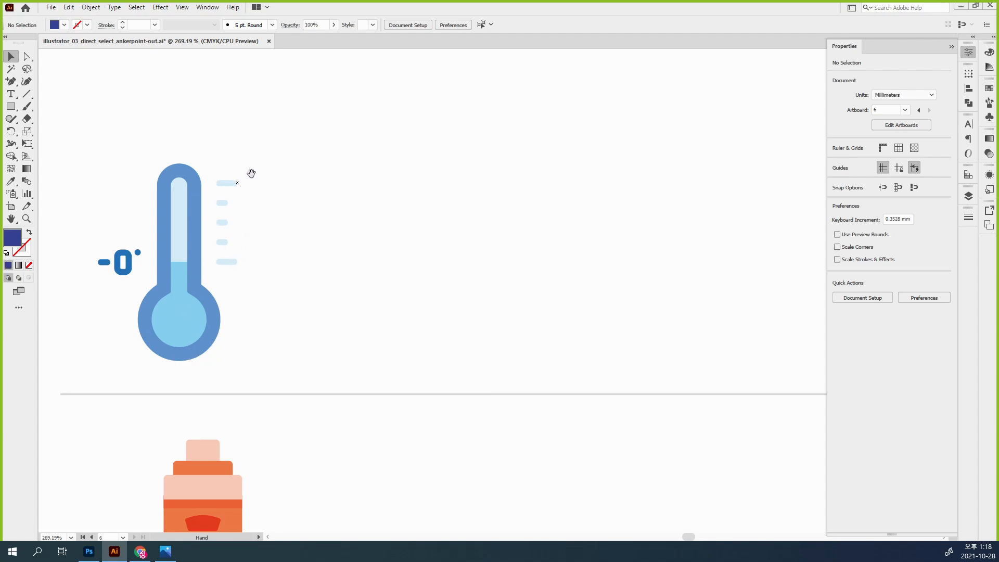
click(11, 106)
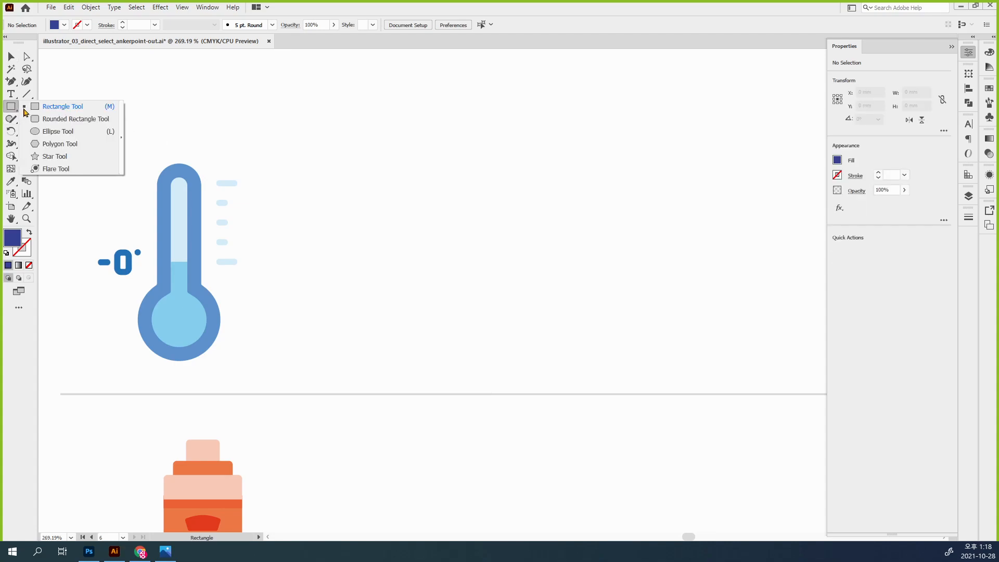
click(51, 109)
drag(440, 110, 563, 141)
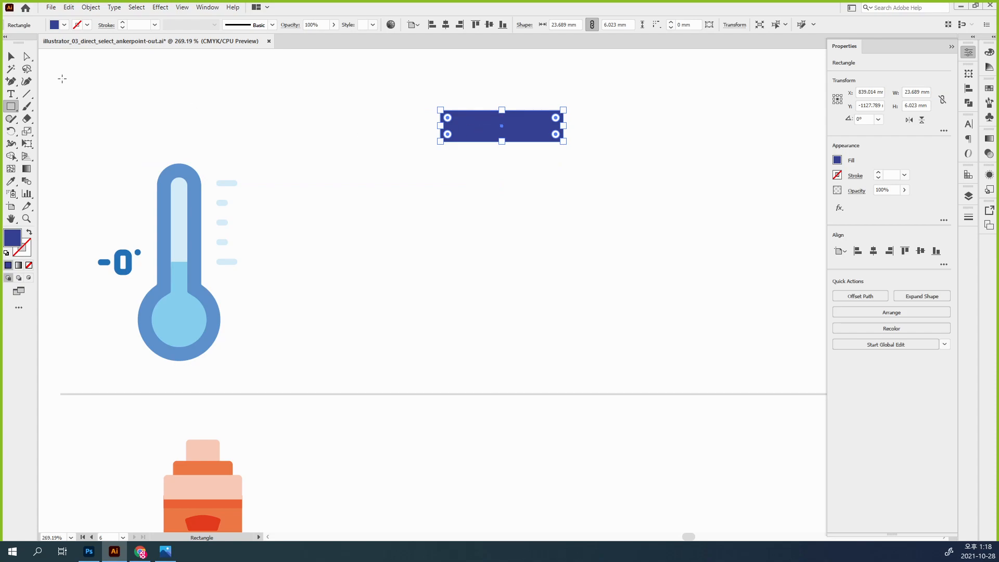
Draw a tilted polygon about 15.5 mm wide below the rectangle, adjusting its number of sides to four
drag(11, 106, 78, 143)
drag(513, 210, 552, 233)
key(Up)
key(Up)
key(Down)
key(Down)
key(Down)
key(Down)
key(Down)
key(Up)
Open the exact radius and sides settings for a polygon, cancel them, and delete the tilted four-sided polygon
click(596, 199)
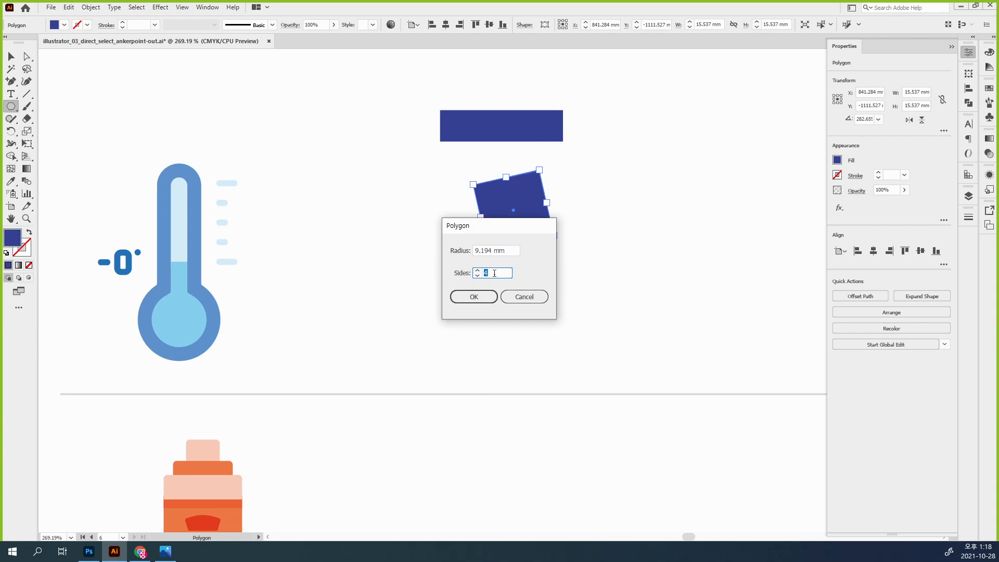
click(529, 297)
key(v)
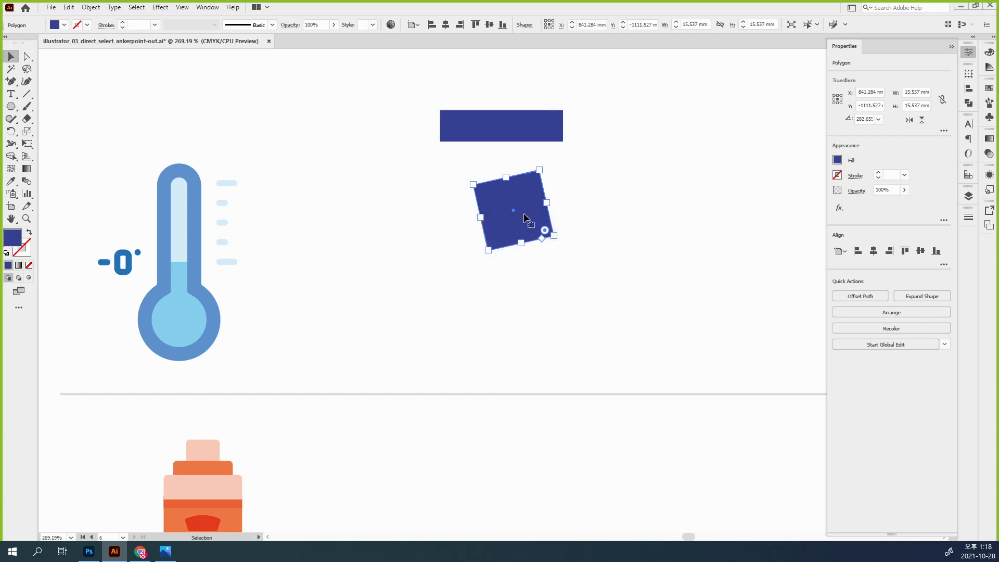
key(Delete)
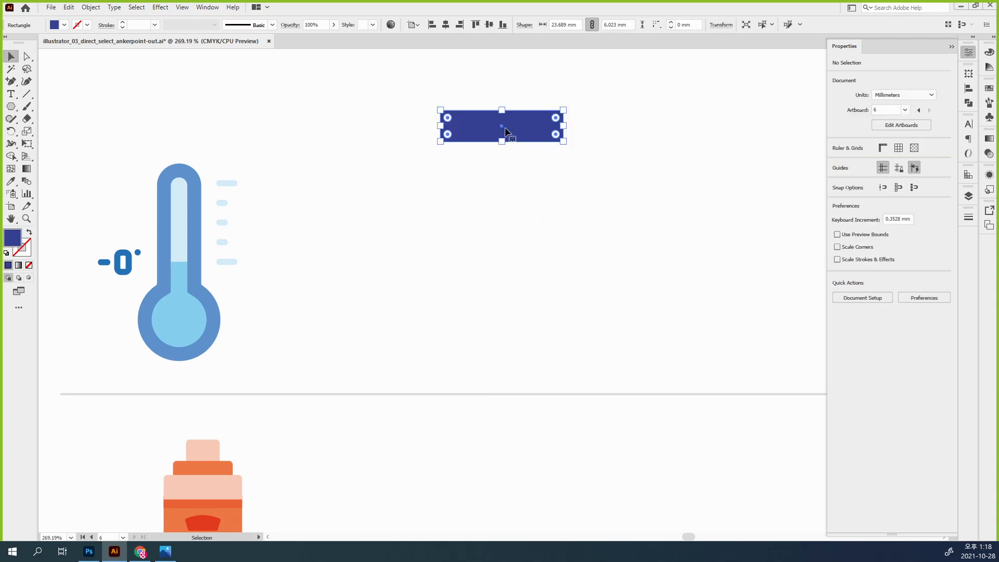
Try rounding the rectangle's corners to about 3 mm and rotating it slightly, and delete it
click(518, 134)
drag(436, 122, 593, 239)
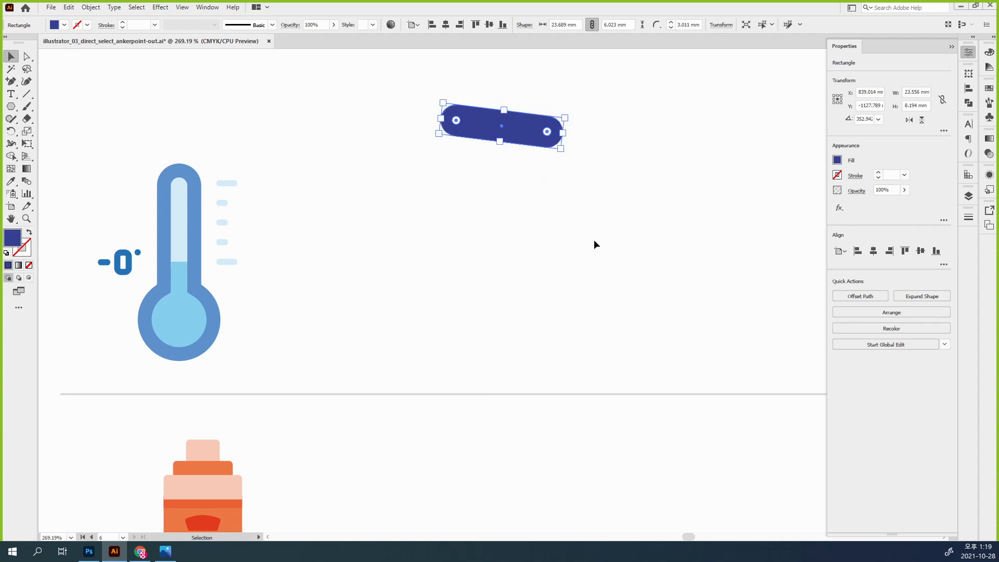
key(Delete)
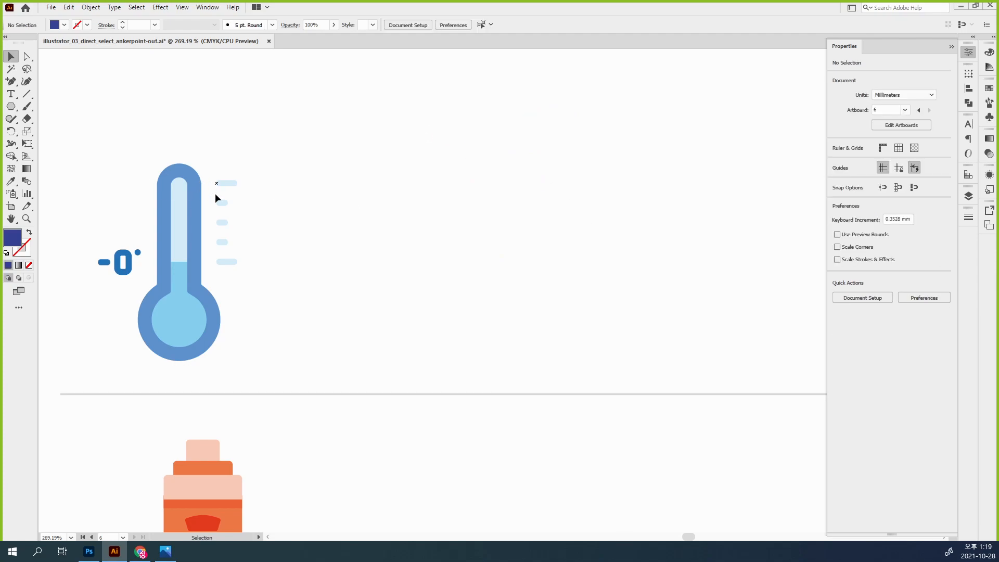
Draw a rectangular bar about 15.8 × 3.1 mm beside the thermometer and place a copy directly below it
drag(10, 106, 57, 103)
drag(425, 170, 495, 208)
key(v)
click(501, 196)
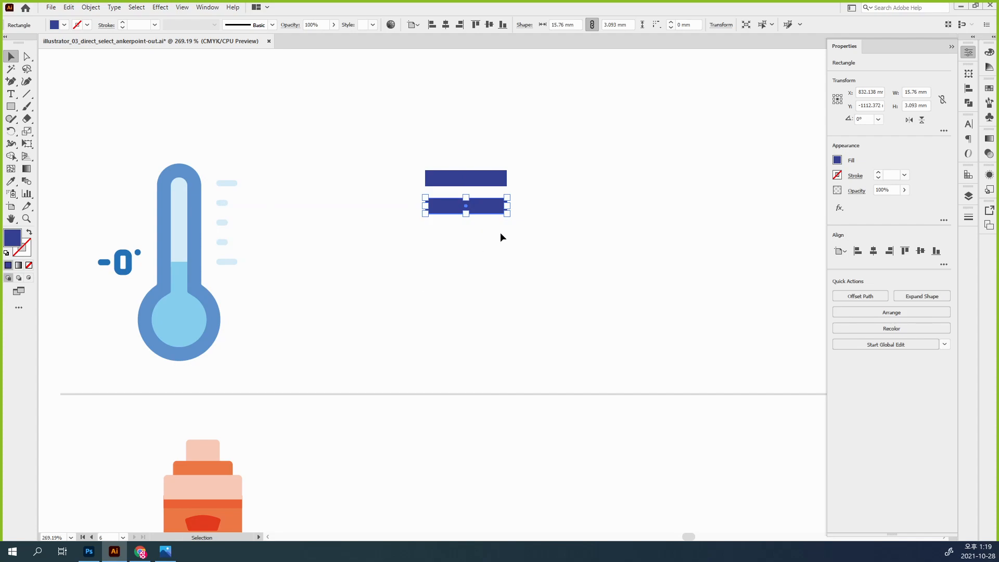
click(542, 244)
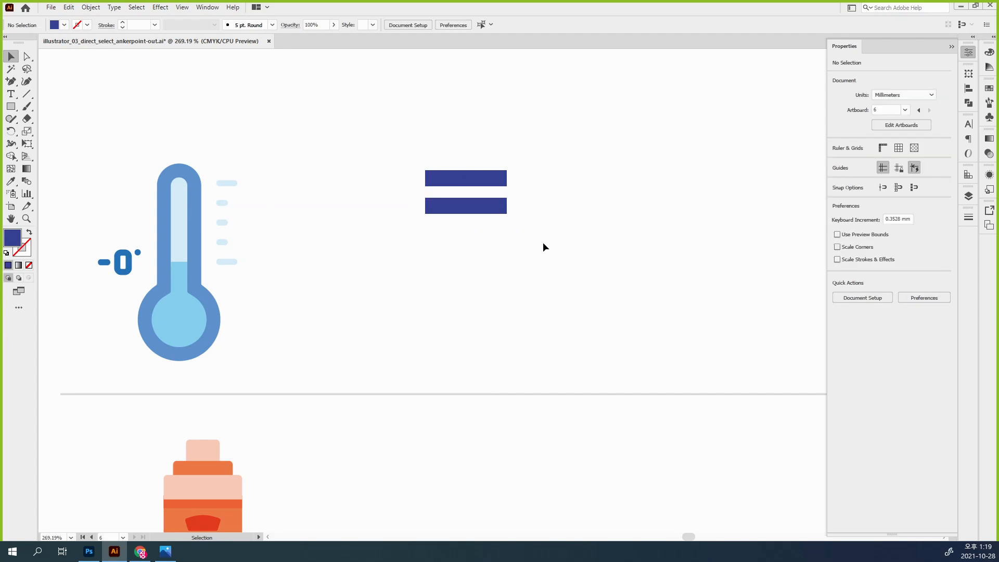
Repeat the downward copy of the lower bar three times to make an evenly spaced column of five bars
mouse_move(489, 208)
mouse_down()
mouse_move(489, 181)
mouse_move(496, 207)
mouse_up()
double_click(489, 181)
double_click(504, 207)
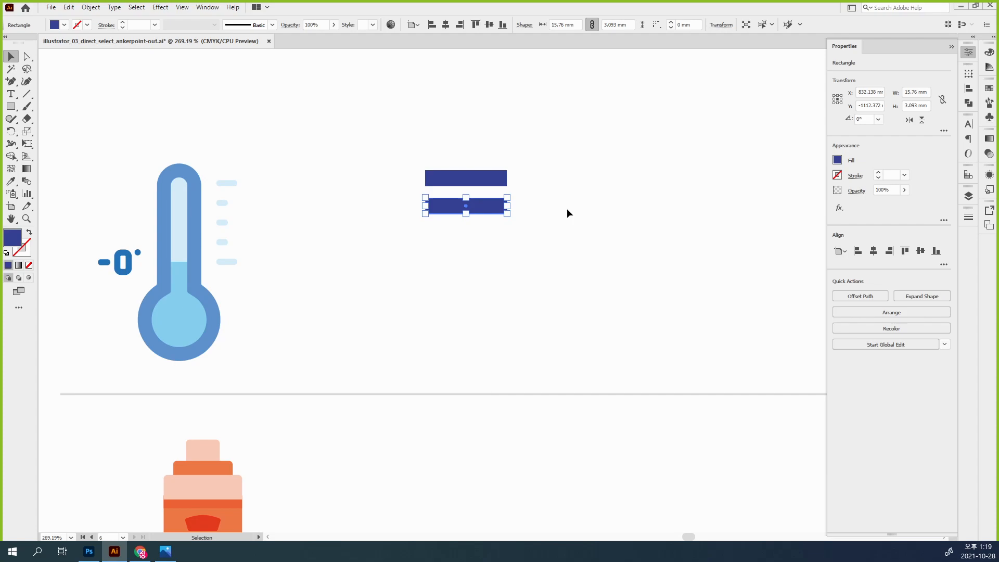
key(a)
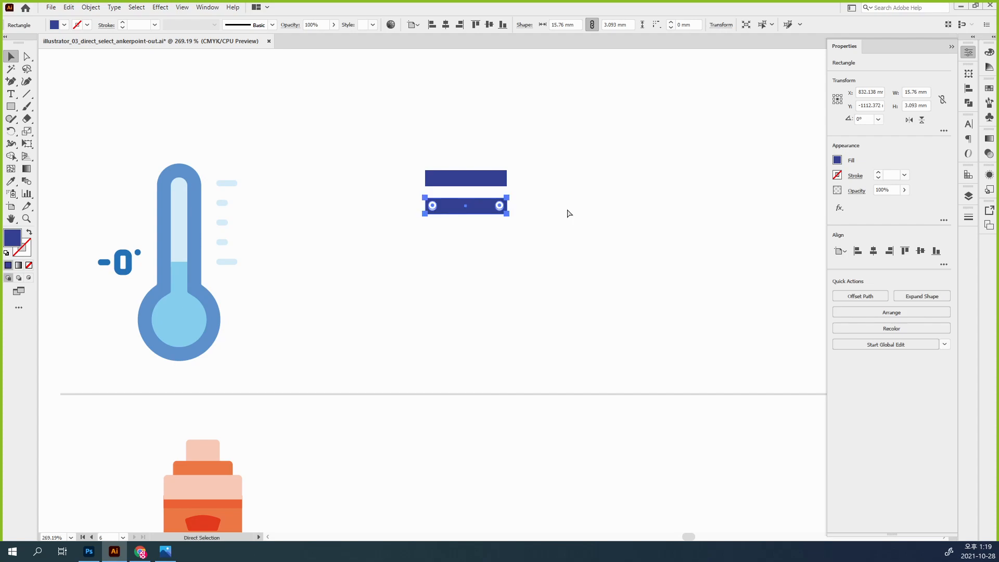
key(ctrl+d)
key(ctrl+d)
key(ctrl+d)
key(v)
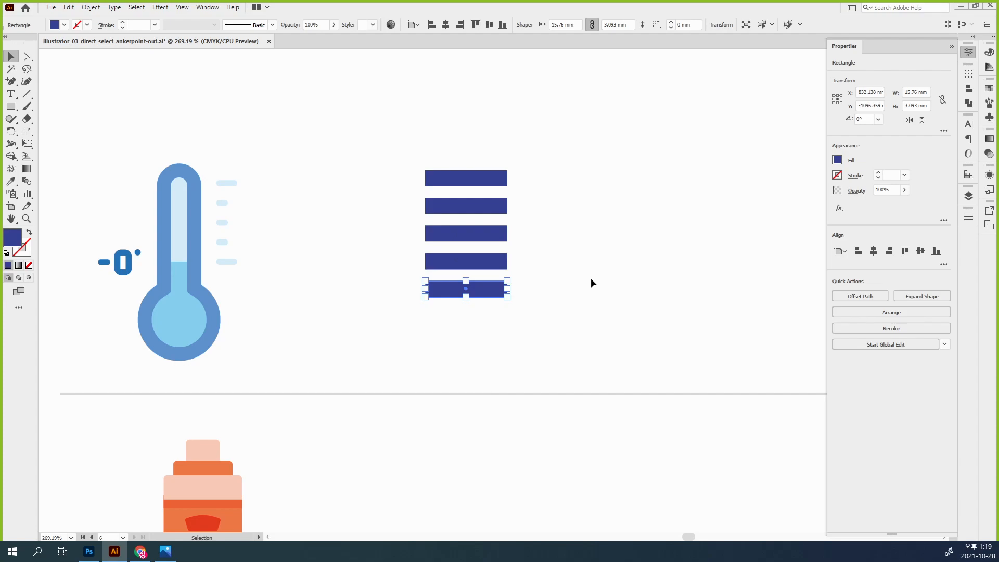
Shorten the three middle bars to about half length and round the corners of all five bars to about 1.5 mm
drag(541, 205, 469, 239)
click(555, 266)
drag(565, 333, 396, 134)
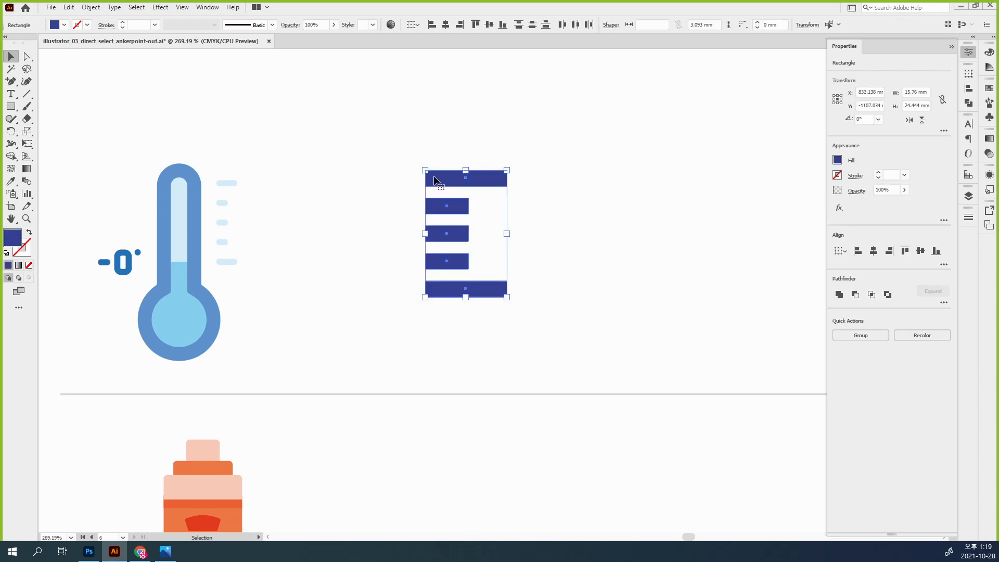
click(27, 56)
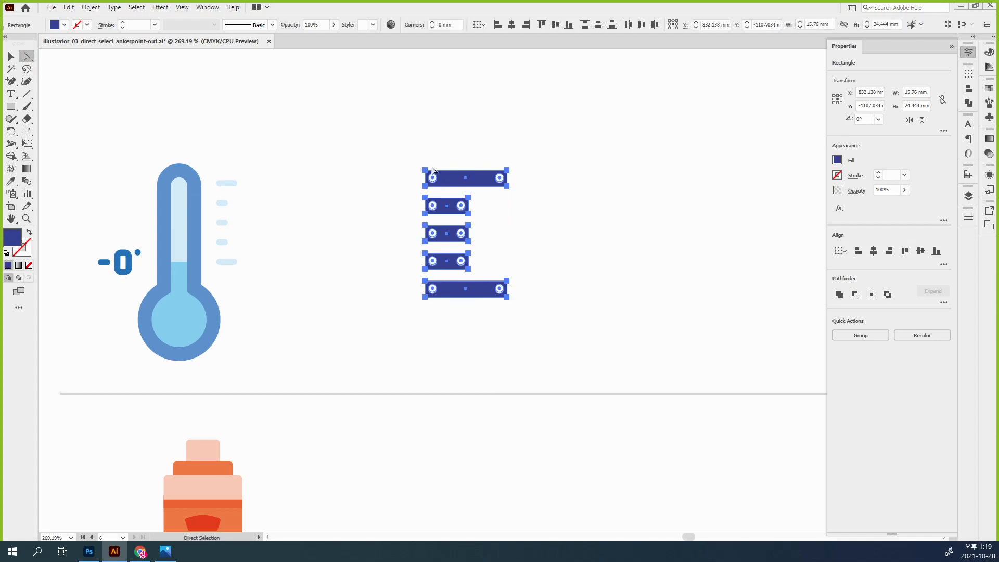
drag(433, 179, 499, 233)
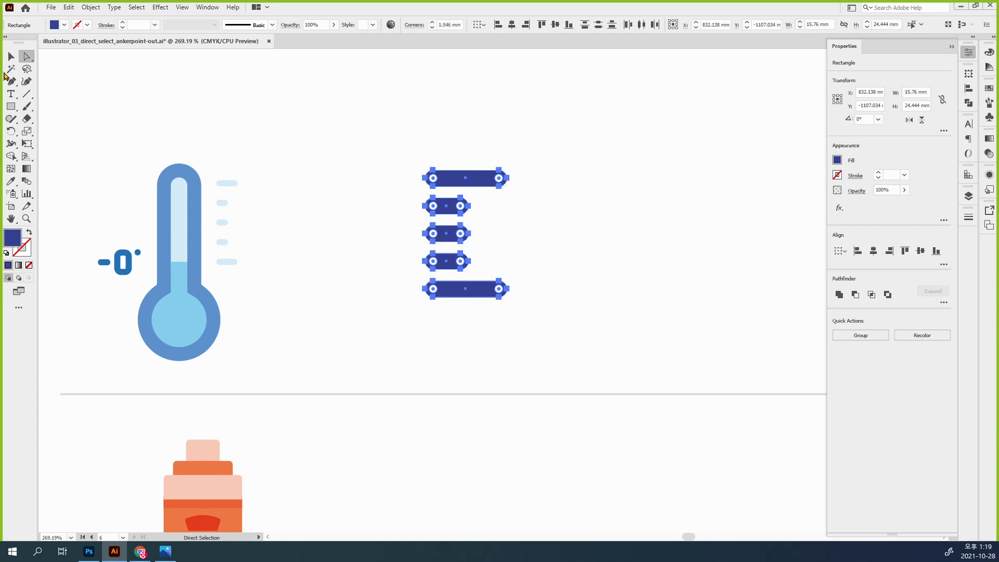
click(11, 62)
click(560, 305)
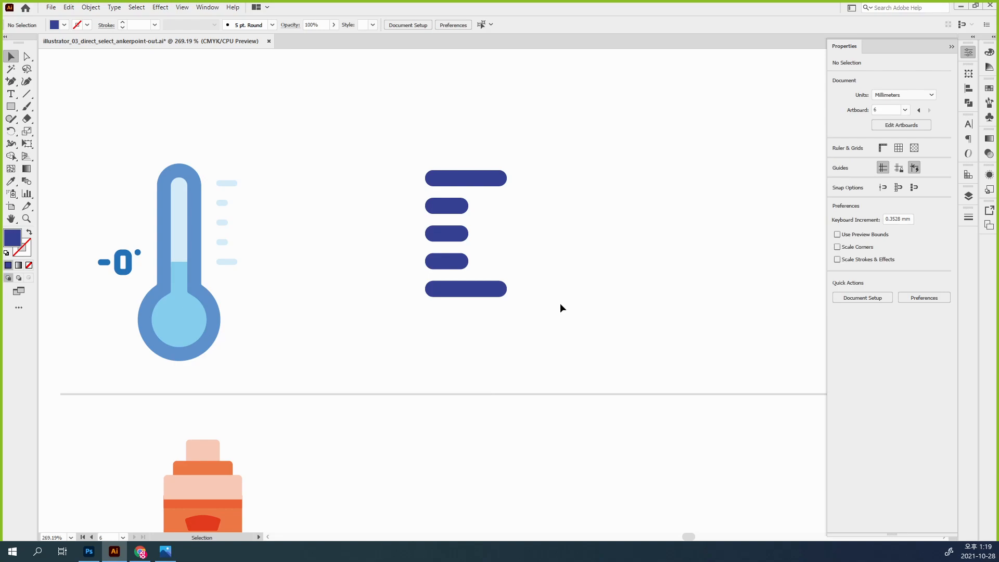
Move the column of five bars further to the right, away from the reference thermometer
drag(561, 306, 401, 150)
drag(483, 179, 628, 191)
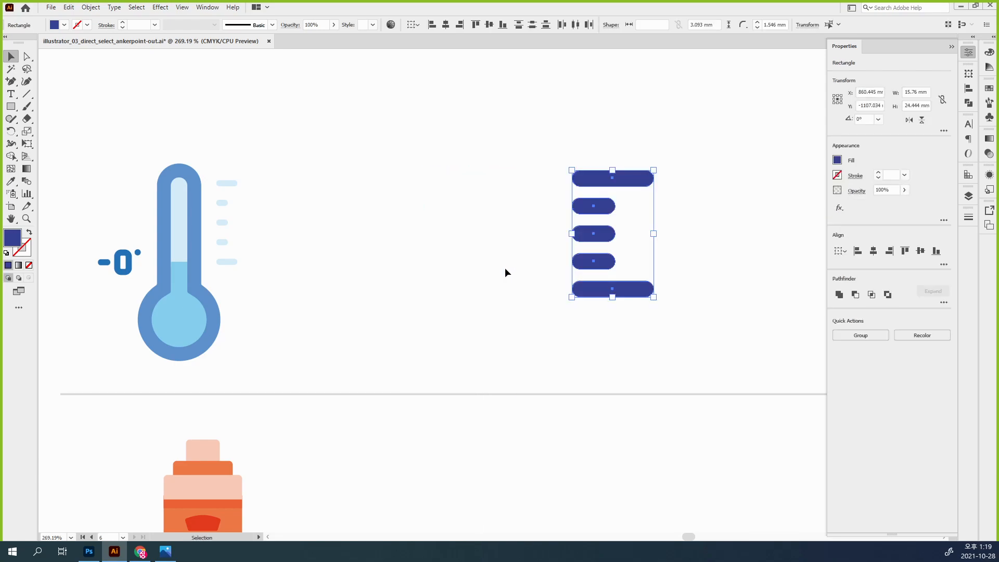
click(505, 269)
Draw a narrow upright rectangle about 4.9 × 17.3 mm beside the reference thermometer and place a copy directly below it
drag(197, 270, 277, 245)
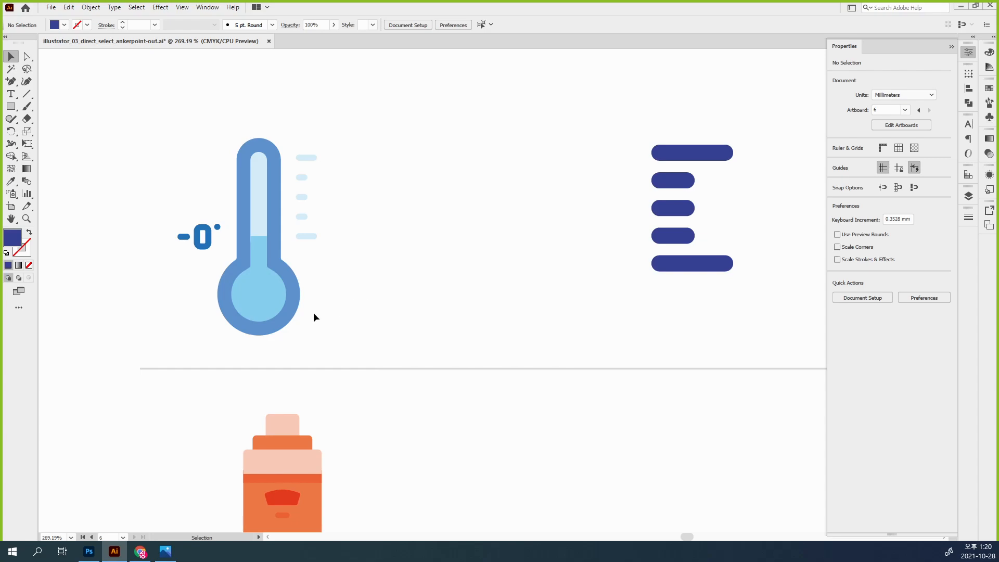
drag(11, 106, 42, 105)
drag(491, 135, 516, 224)
key(v)
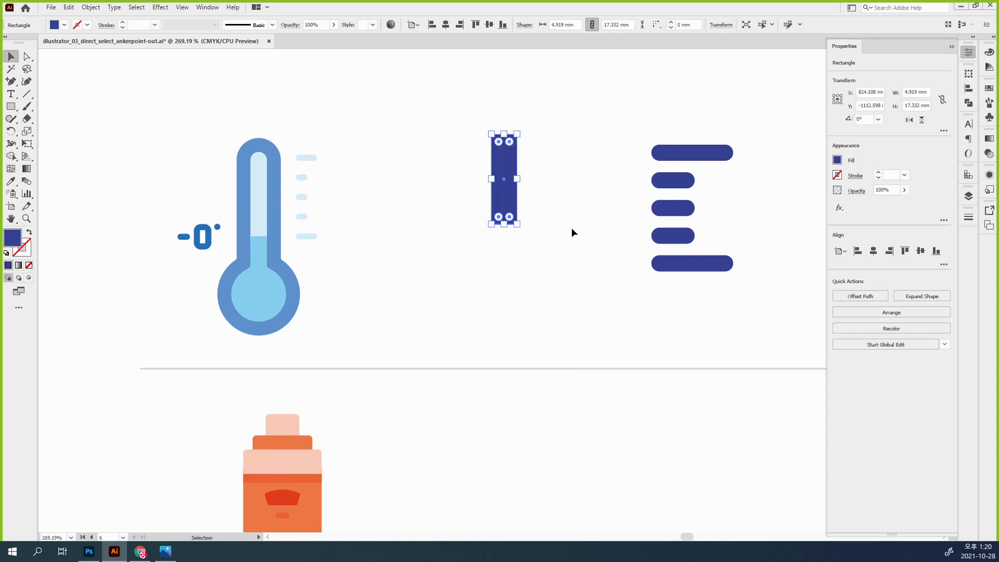
click(571, 227)
drag(504, 170, 503, 261)
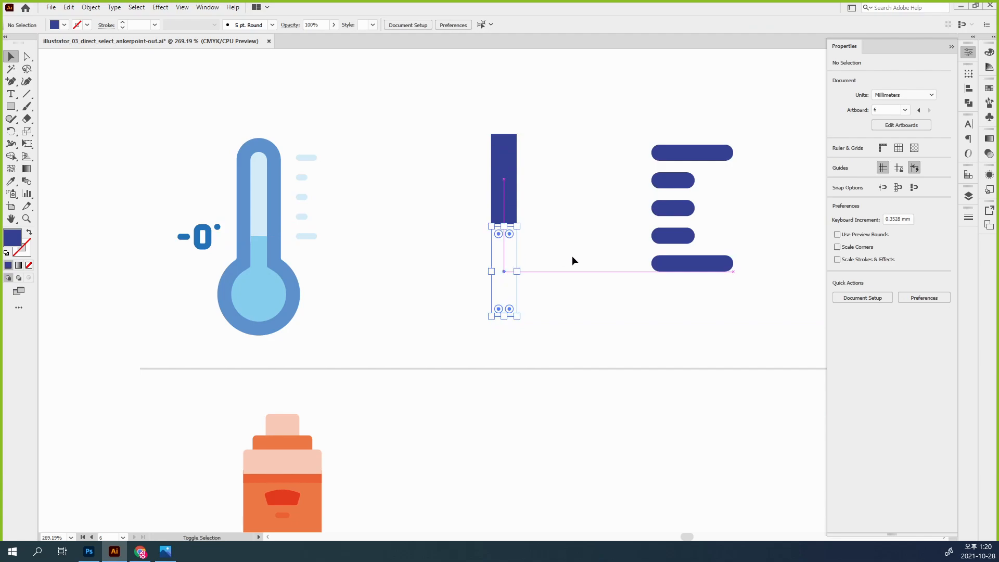
click(582, 263)
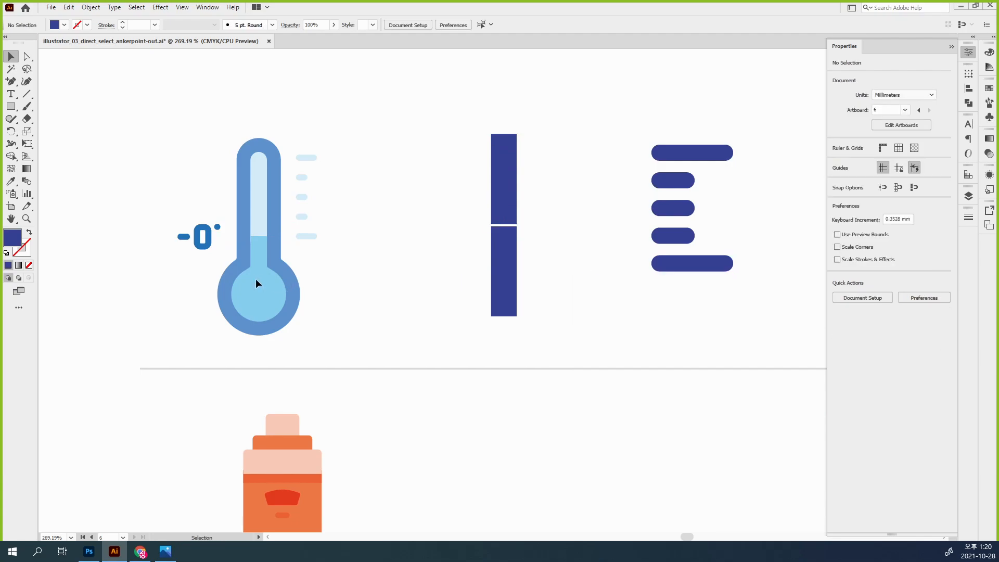
Shorten both stacked rectangles together to about 12.6 mm tall each, keeping the top edge in place
drag(562, 286, 475, 191)
drag(504, 316, 503, 266)
click(570, 254)
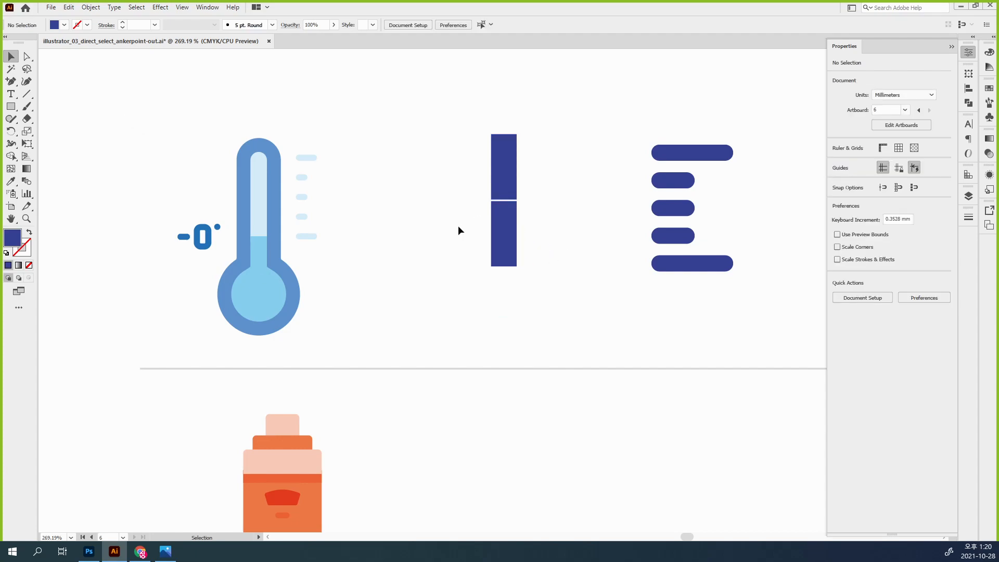
Draw a square about 11.3 mm wide centred beneath the two rectangles and round its corners fully into a circle
click(11, 107)
right_click(12, 107)
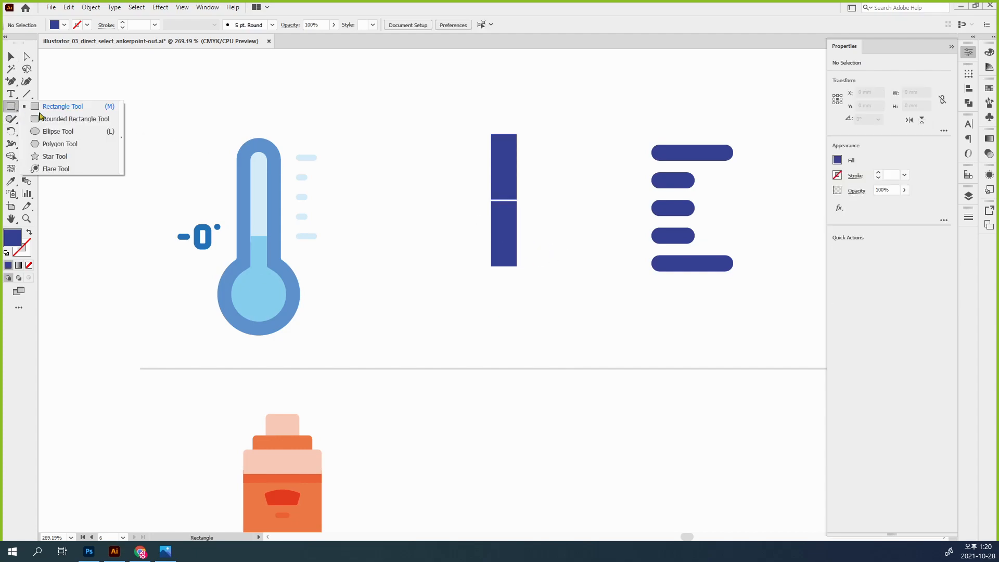
click(70, 107)
drag(503, 304, 533, 327)
key(v)
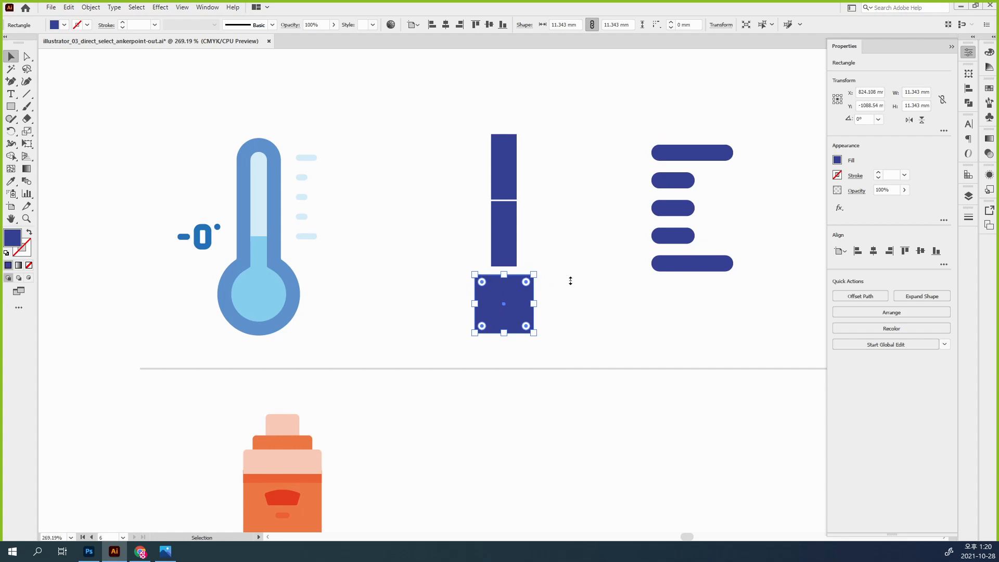
drag(531, 286, 508, 304)
key(ctrl+z)
click(597, 330)
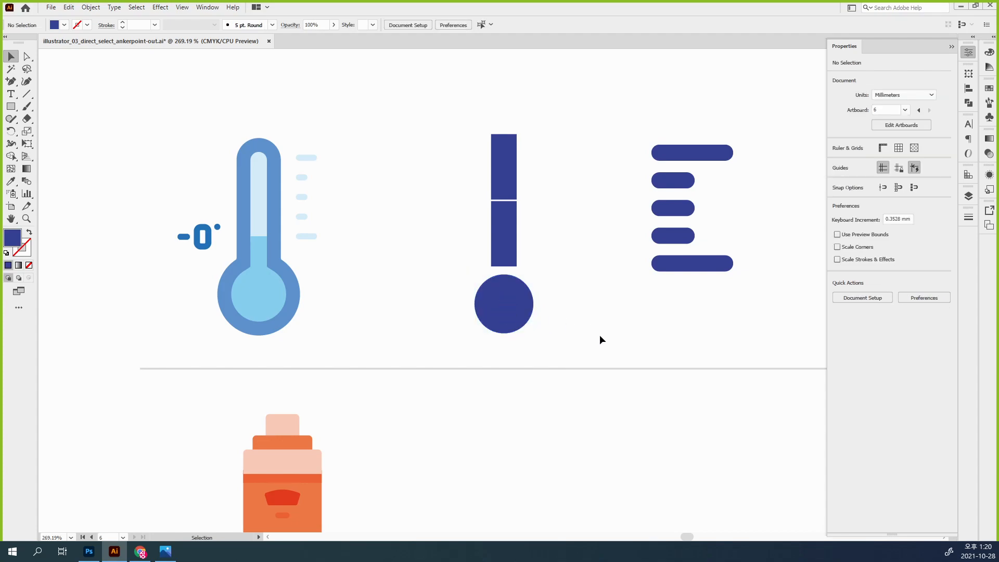
Round the upper rectangle's corners fully to about 2.5 mm and recolour it bright cyan with magenta at 0%
click(511, 168)
drag(510, 144, 504, 154)
click(584, 222)
click(508, 163)
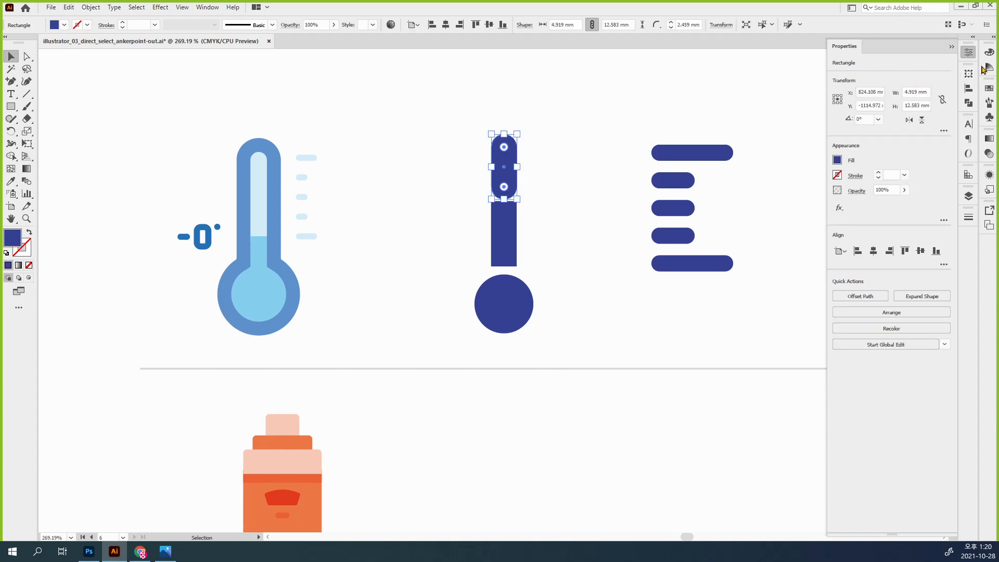
click(989, 52)
click(891, 78)
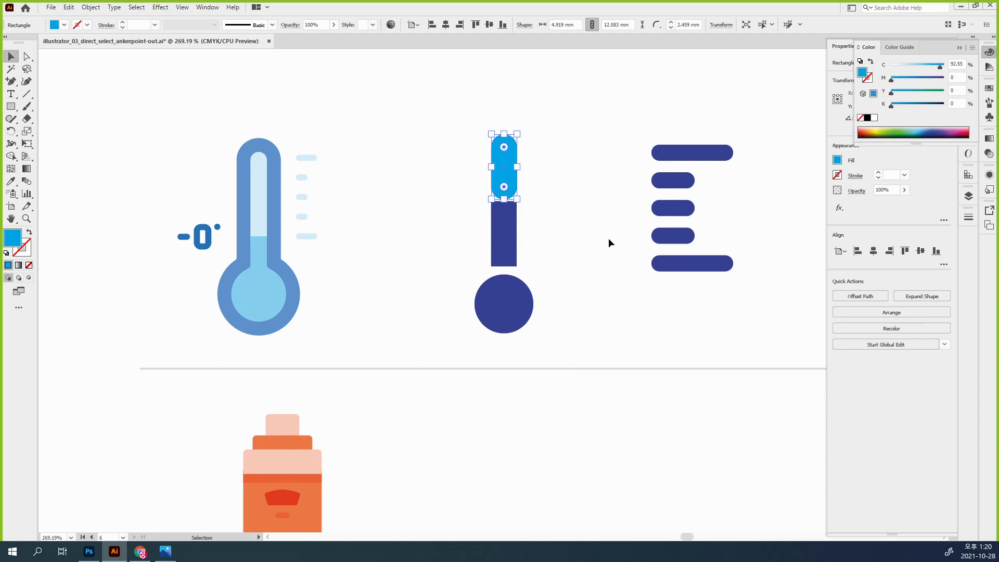
click(544, 254)
Move the lower rectangle down onto the circle and the cyan rounded bar down behind it to form a thermometer
drag(505, 229, 512, 272)
click(569, 255)
drag(507, 164, 522, 232)
click(589, 266)
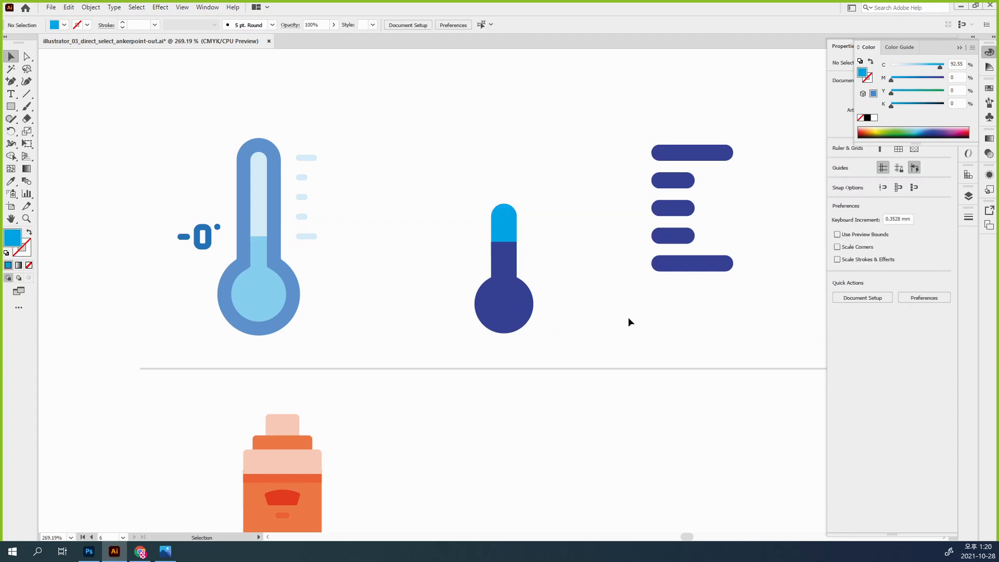
Extend the cyan bar by moving only its top-end anchors upward, making the bar about 15.6 mm tall
key(a)
drag(471, 170, 517, 167)
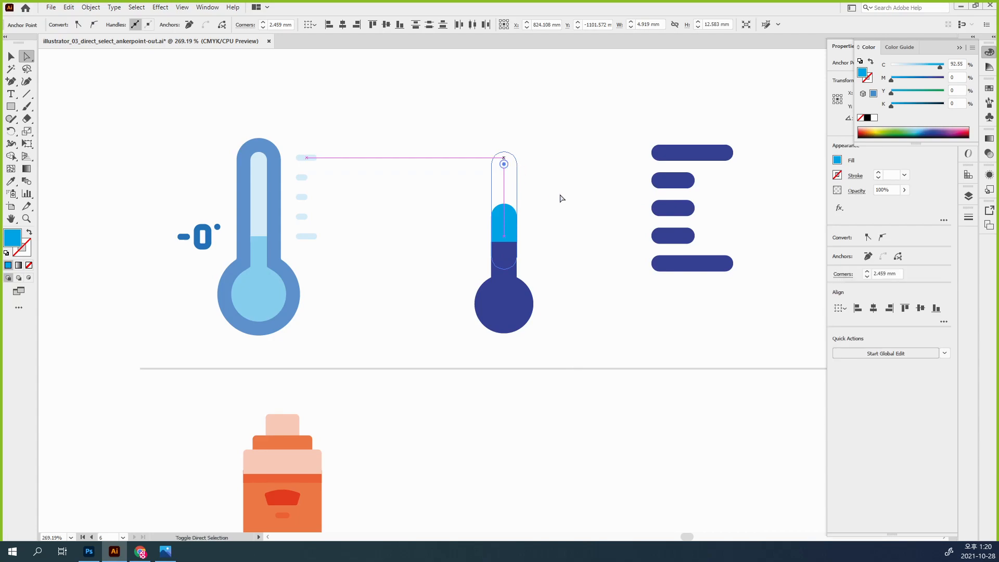
click(576, 216)
drag(467, 131, 563, 196)
key(shift+Down)
key(shift+Down)
key(shift+Up)
key(shift+Down)
click(565, 196)
key(v)
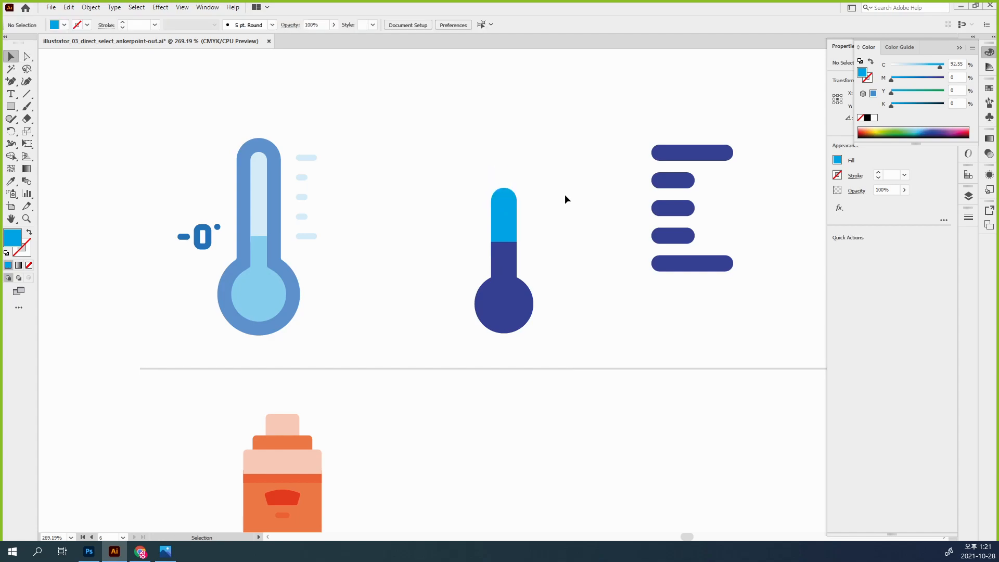
Move the assembled thermometer shapes straight up so they sit level with the column of bars
drag(604, 325, 435, 167)
drag(503, 281, 503, 245)
click(570, 282)
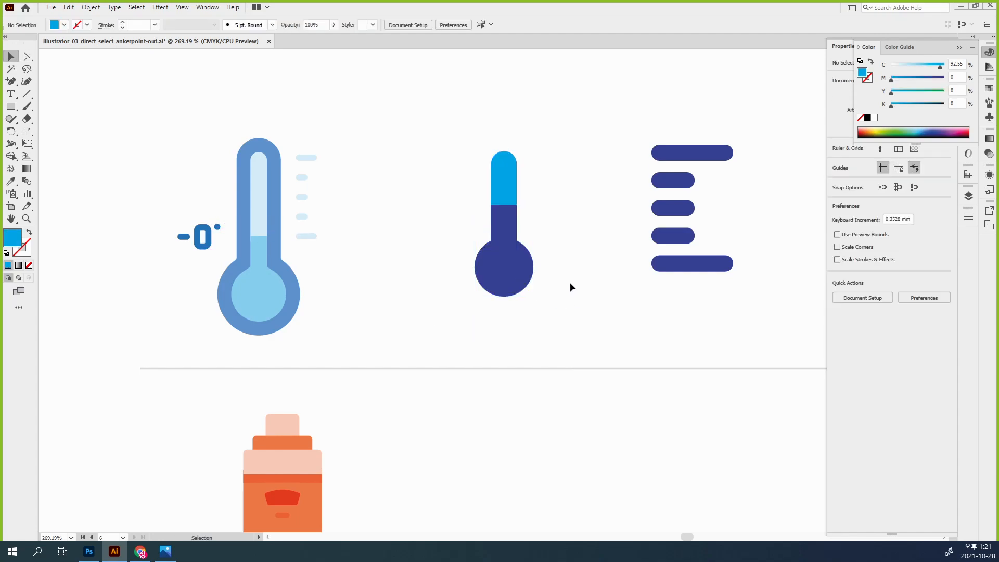
Fill the rounded upper bar with the pale blue sampled from the reference thermometer's tube
click(507, 183)
key(i)
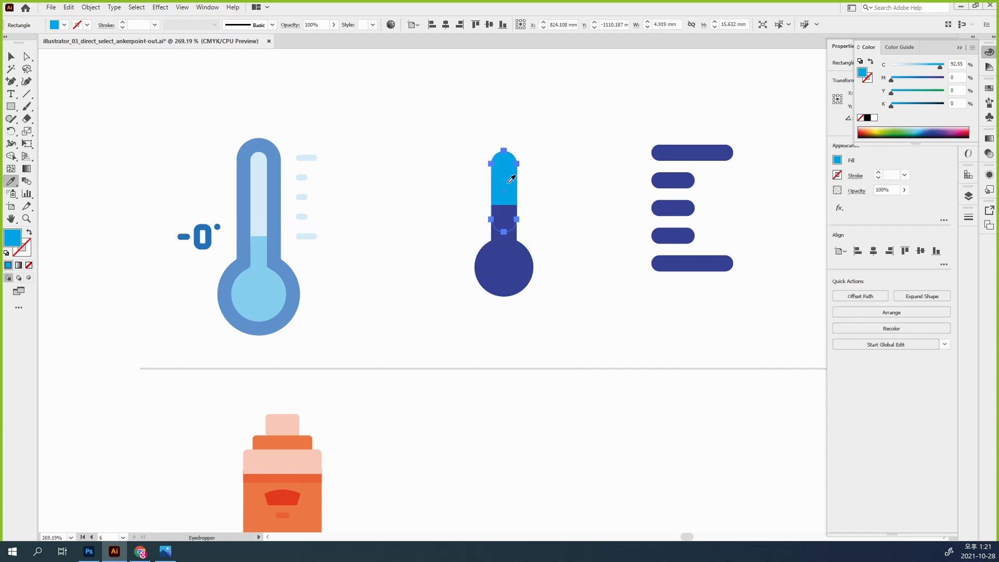
click(263, 188)
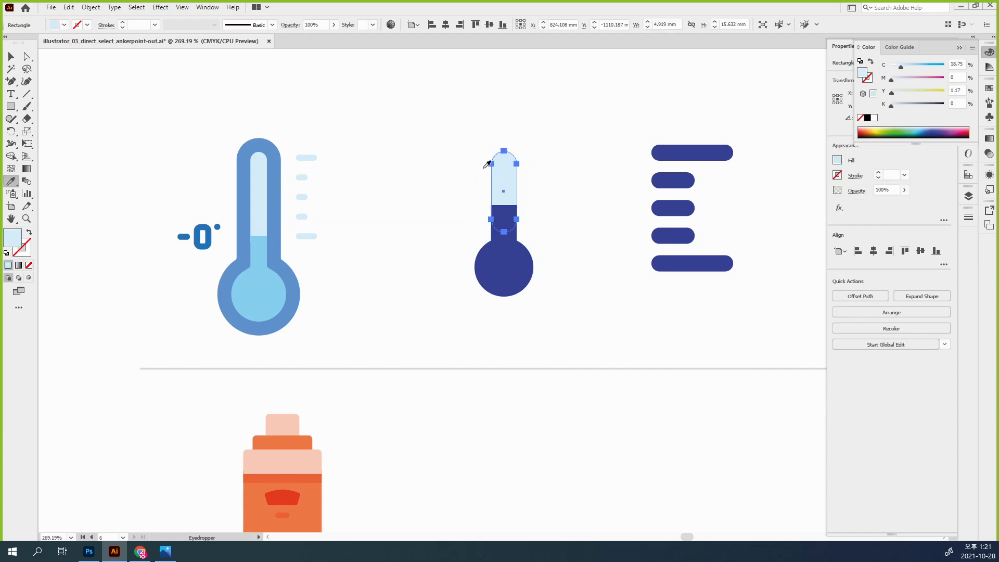
key(v)
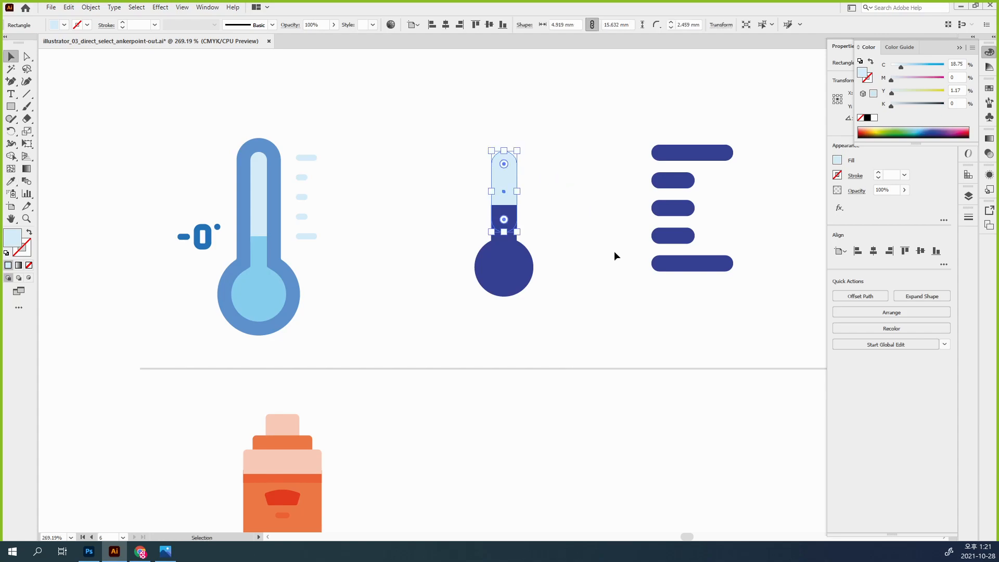
click(614, 251)
Fill the lower rectangle and the circle with the light blue sampled from the reference thermometer's bulb
click(507, 224)
shift+click(509, 279)
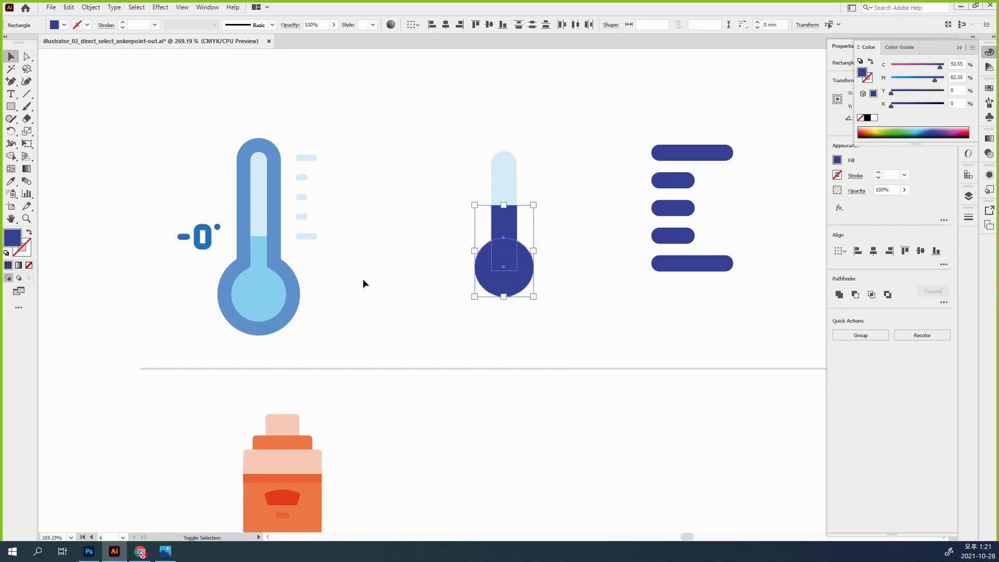
click(10, 181)
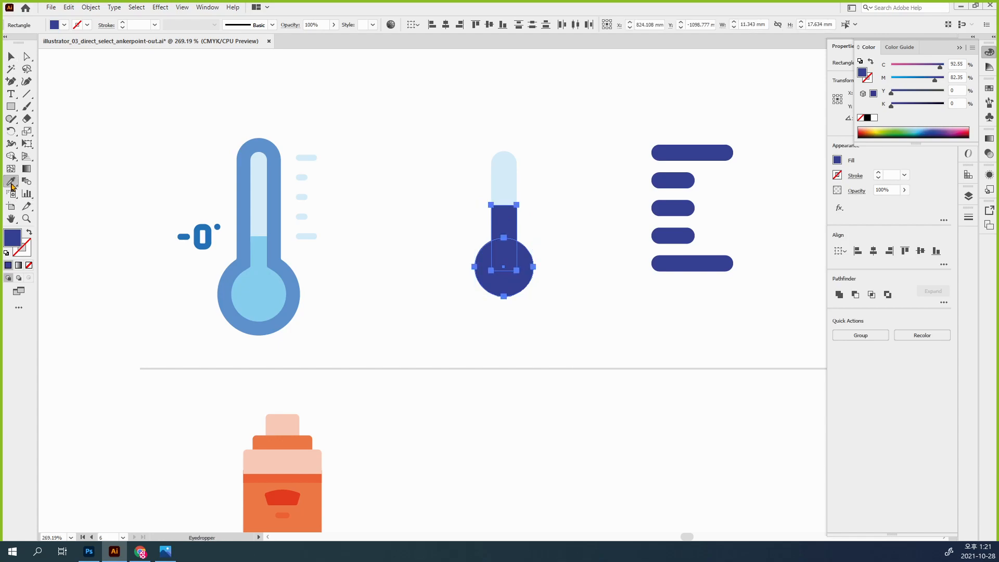
click(258, 289)
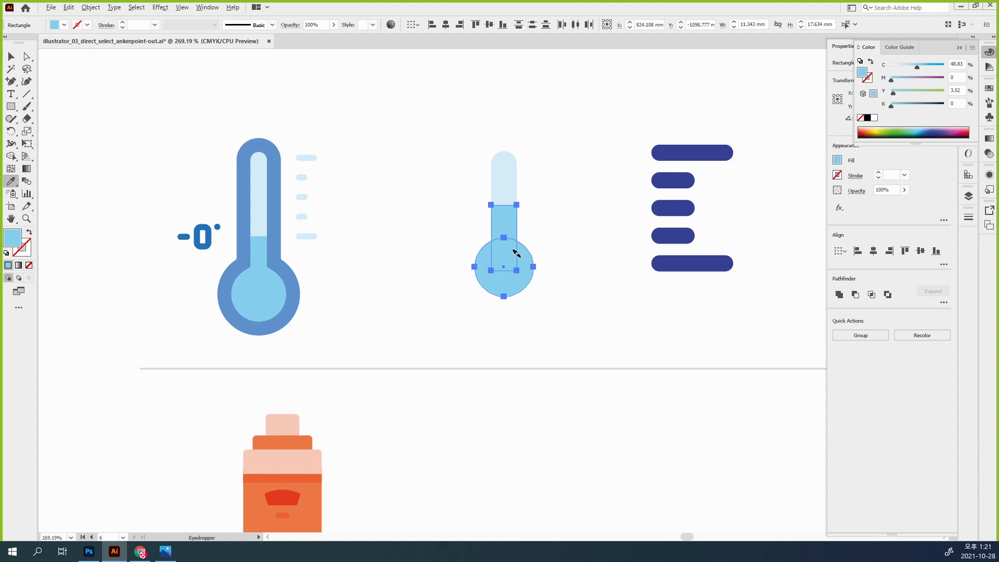
Apply the same sampled light blue to all five scale bars with the Eyedropper
alt+click(681, 152)
alt+click(670, 179)
alt+click(668, 208)
alt+click(668, 236)
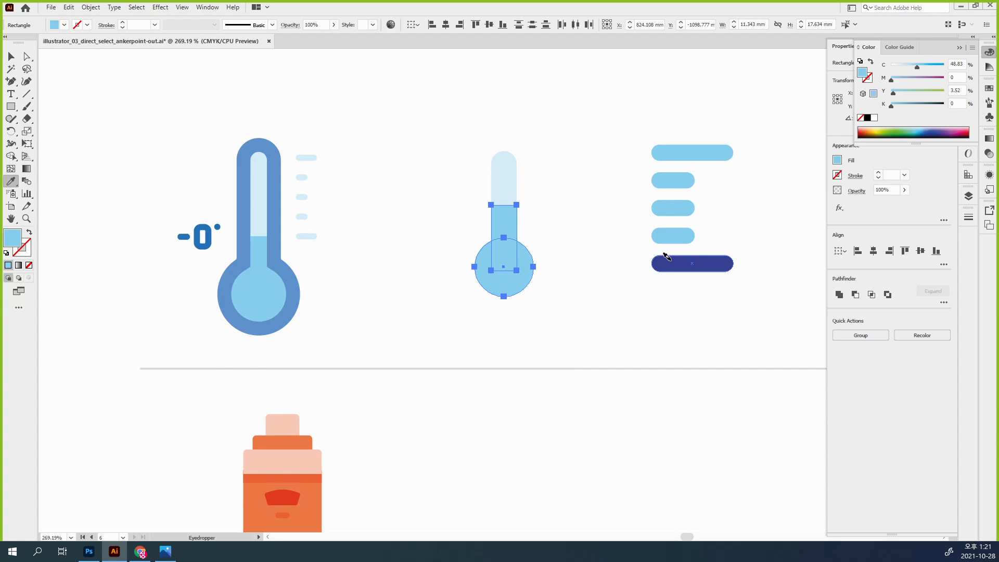
alt+click(668, 263)
click(11, 56)
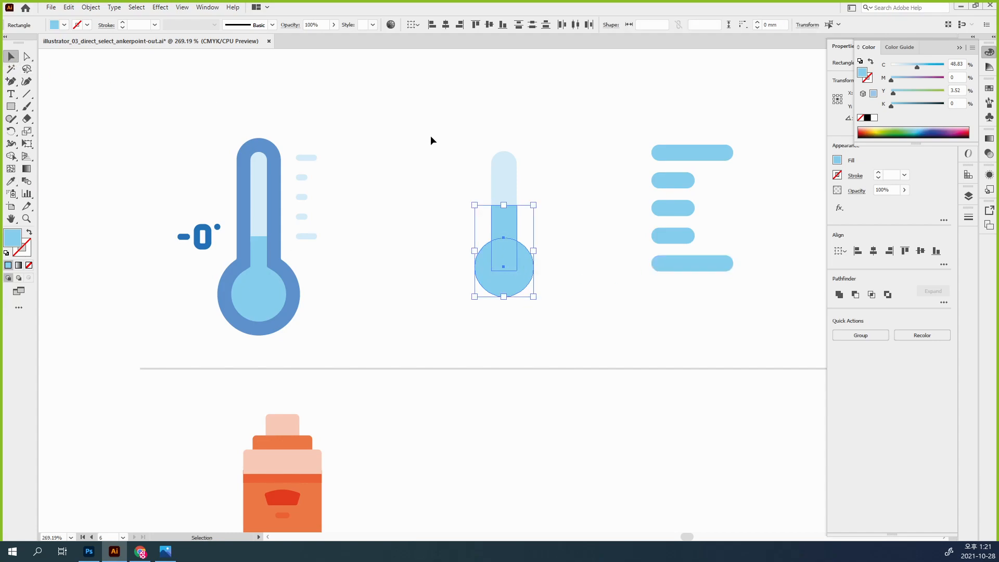
Place a copy of the three thermometer shapes to the left of the originals and group the copy
click(426, 160)
drag(438, 149, 417, 286)
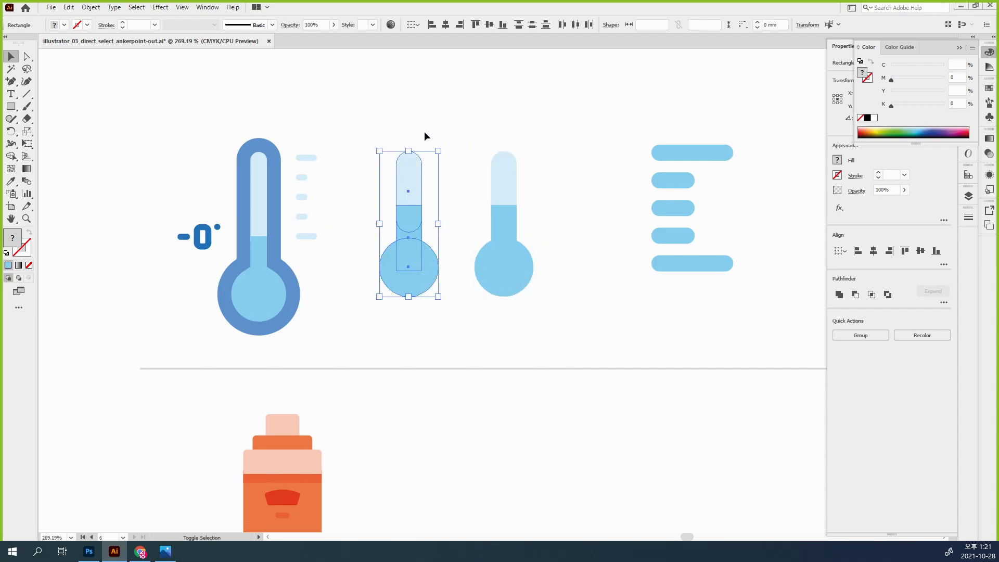
click(390, 248)
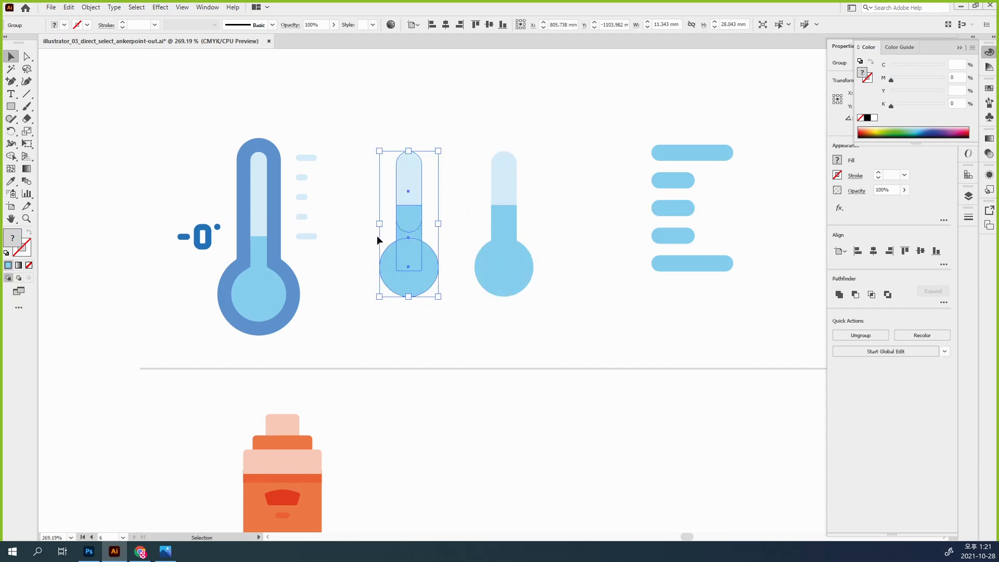
Give the grouped copy a 10 pt black stroke aligned to the outside and no fill
click(968, 218)
click(964, 223)
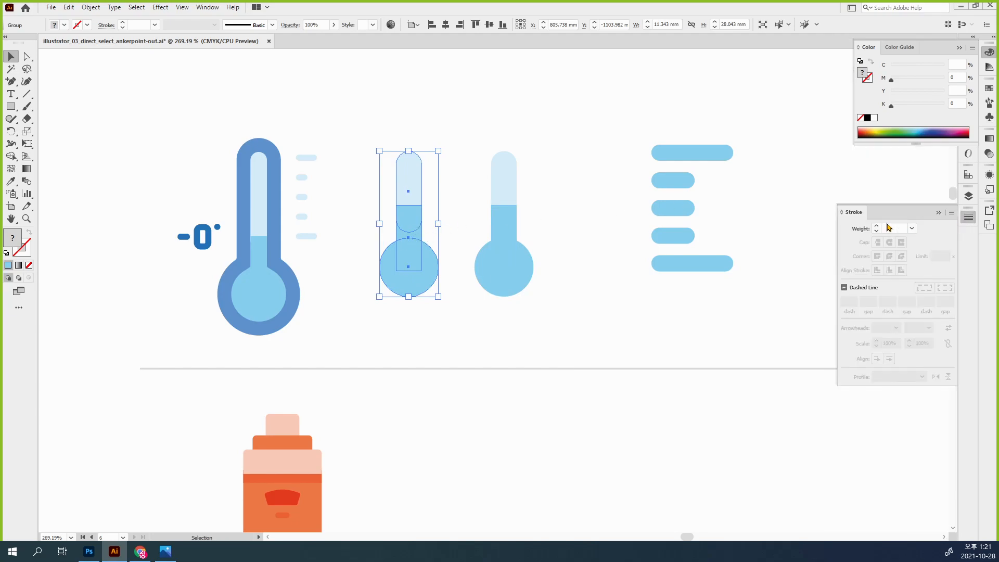
click(877, 228)
click(877, 228)
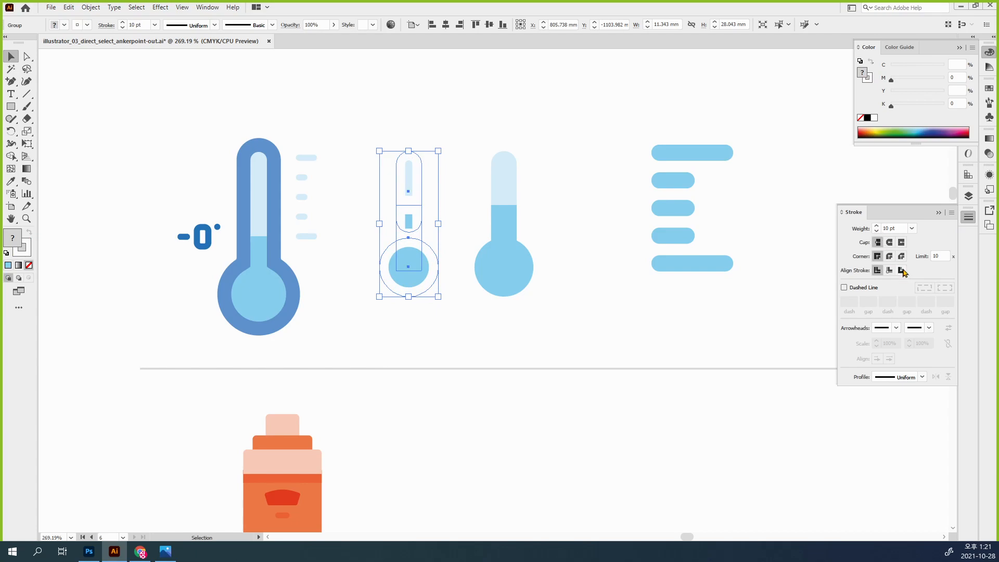
click(902, 270)
click(867, 118)
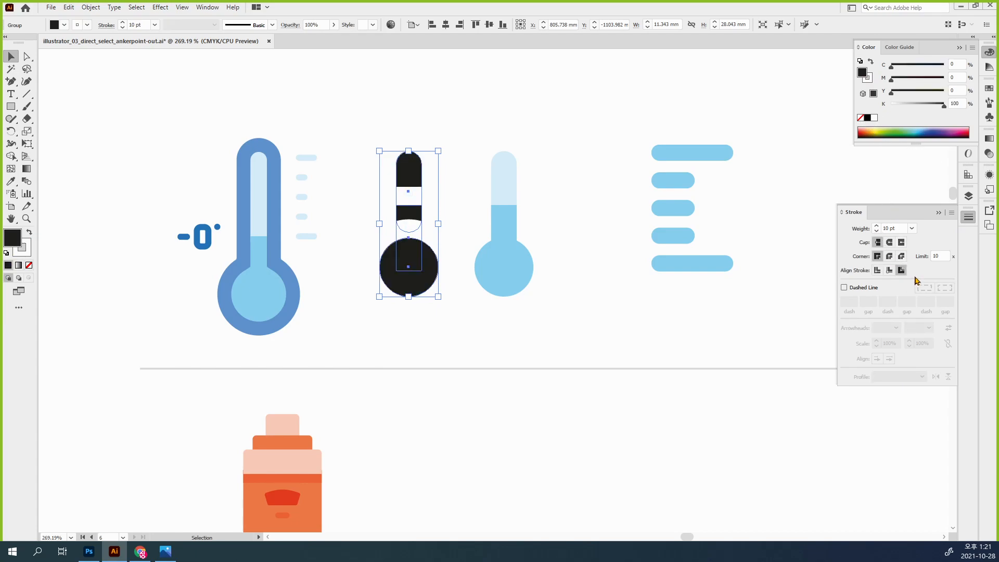
click(30, 232)
click(29, 265)
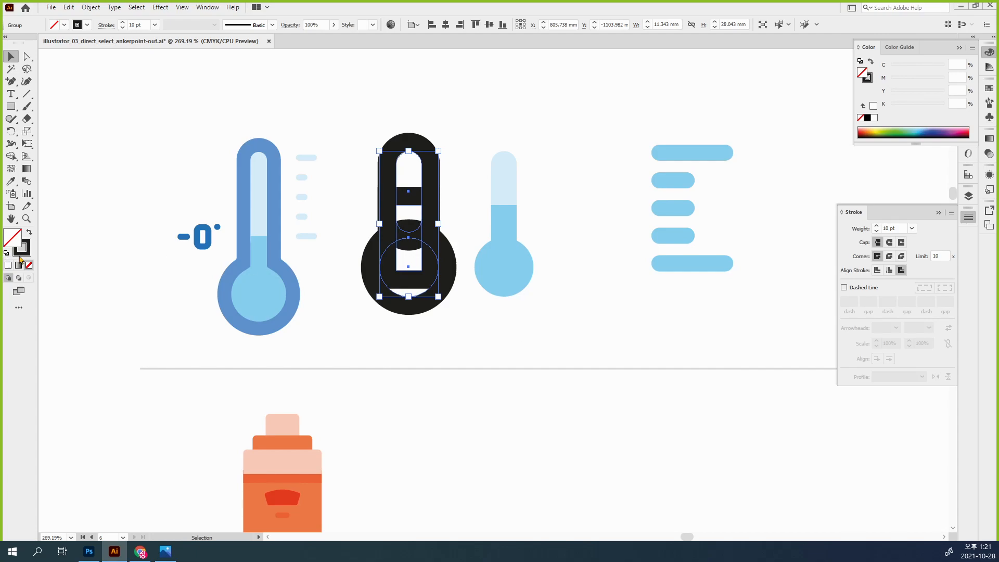
Move the outlined copy exactly over the coloured thermometer and send it to the back
drag(393, 276, 486, 277)
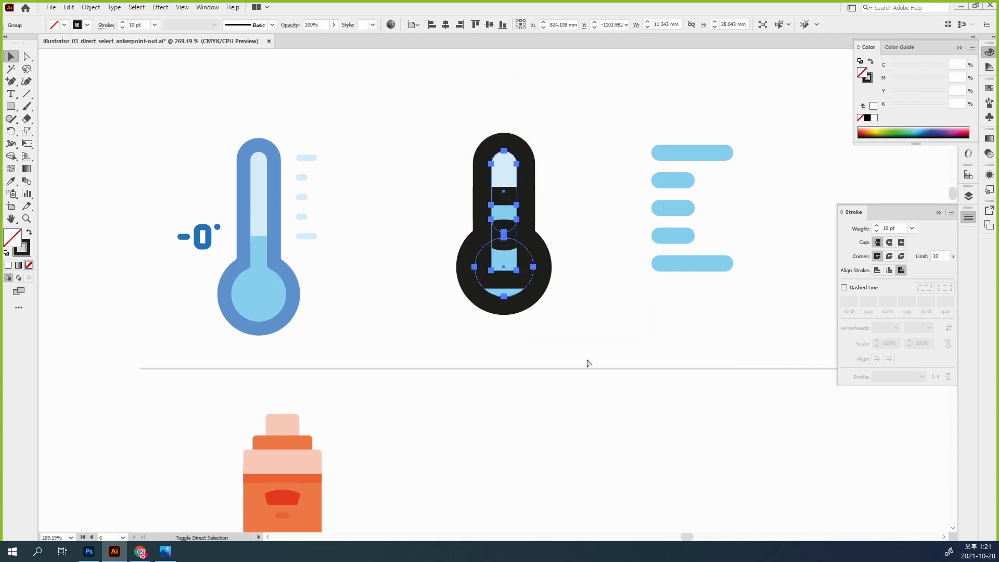
key(ctrl+shift+bracketleft)
Set the stroke weight of the thermometer's black outline to 6 pt
click(876, 230)
click(876, 230)
click(877, 230)
click(876, 230)
click(877, 230)
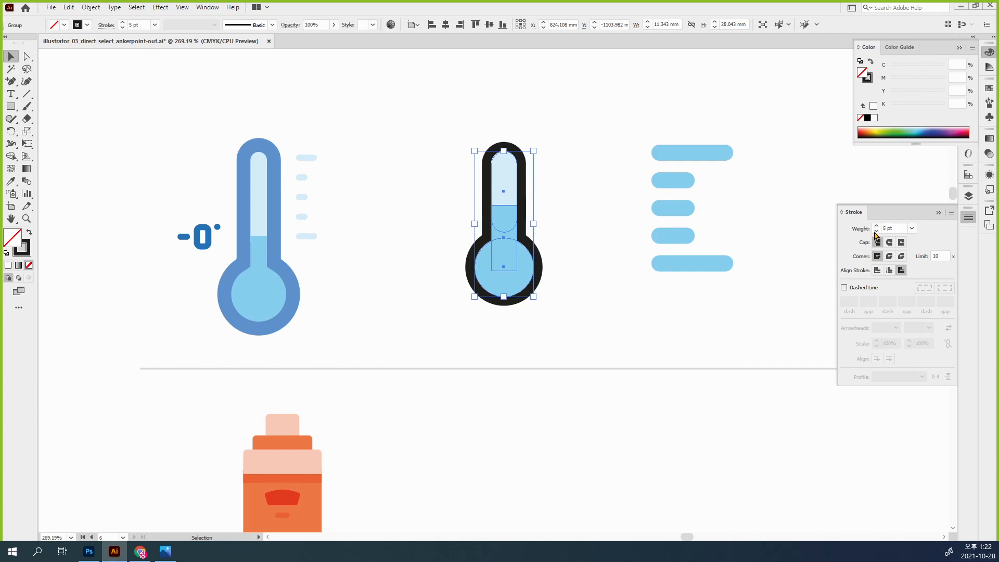
click(876, 226)
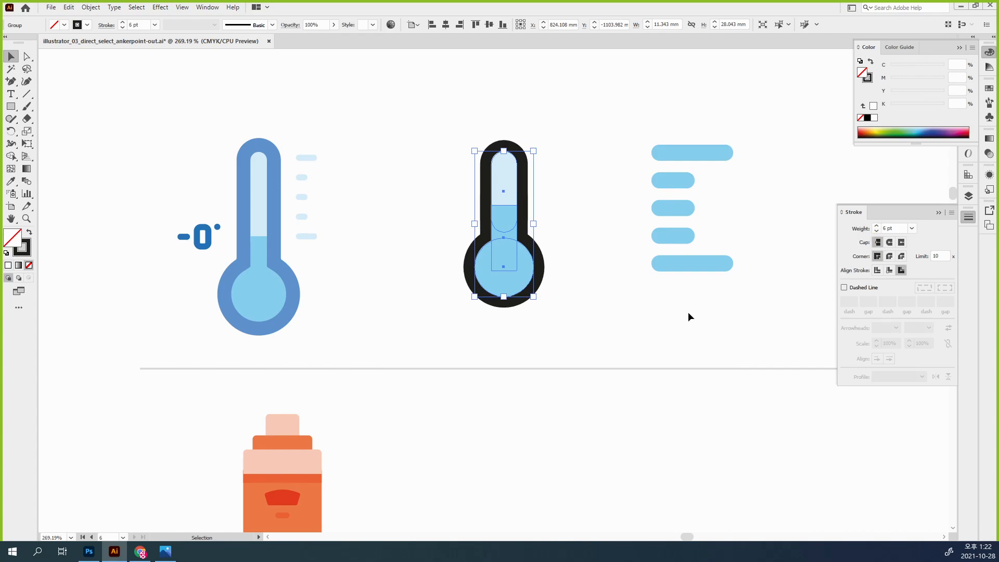
click(688, 313)
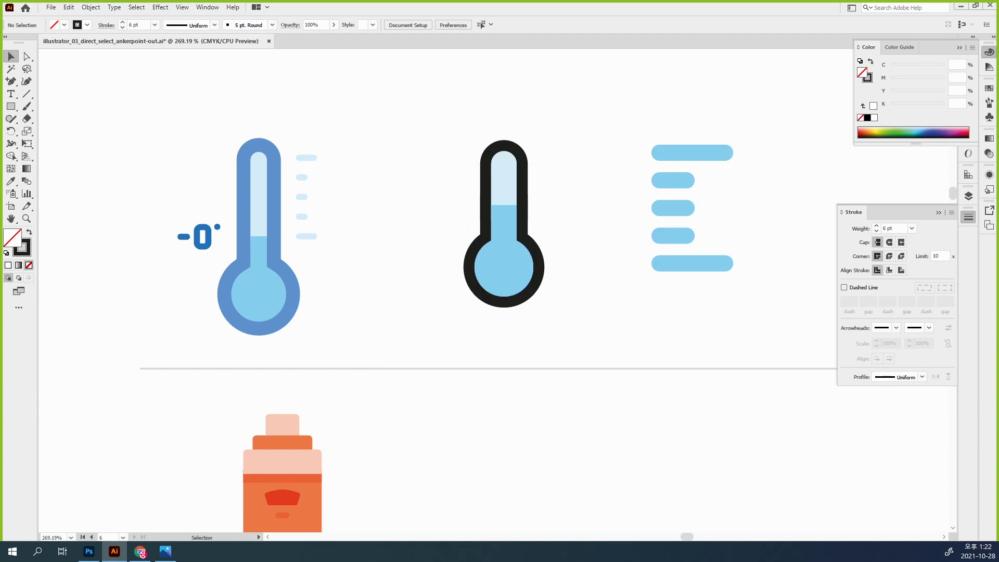